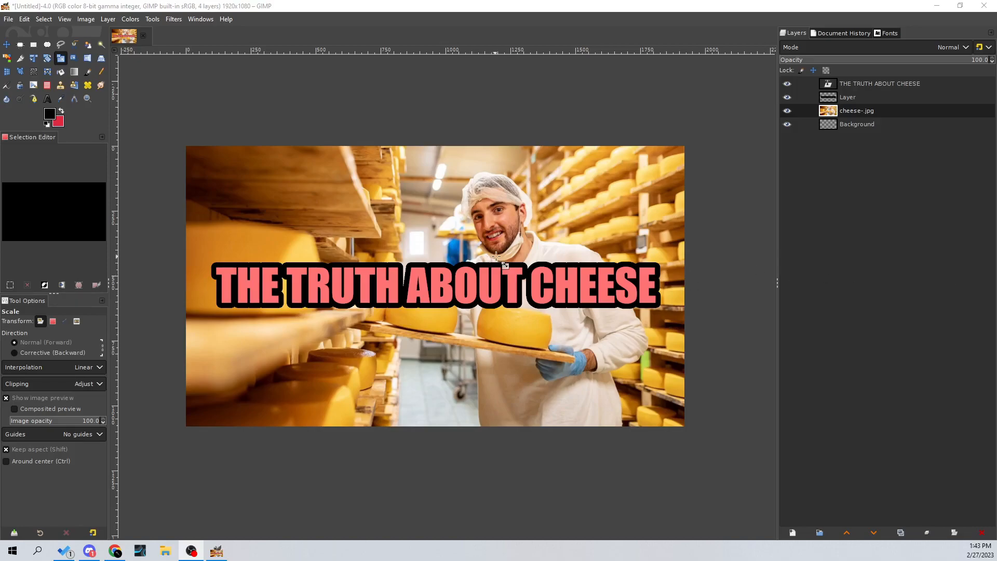
# Step: Examine the cheese thumbnail and its title at several zoom levels
pyautogui.moveTo(614, 273); pyautogui.dragTo(621, 278)
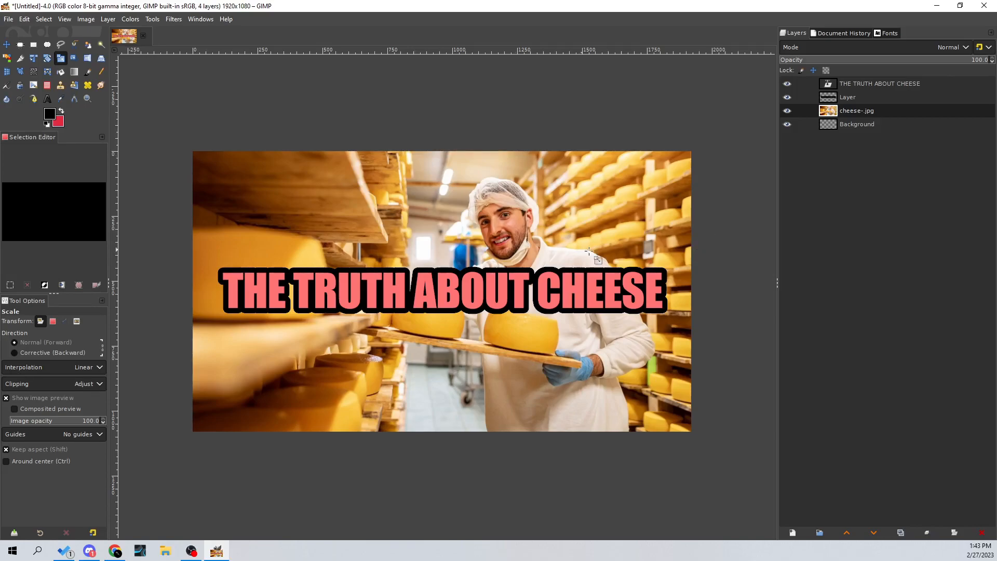
pyautogui.scroll(-3, 641, 264)
pyautogui.moveTo(594, 300); pyautogui.dragTo(683, 312)
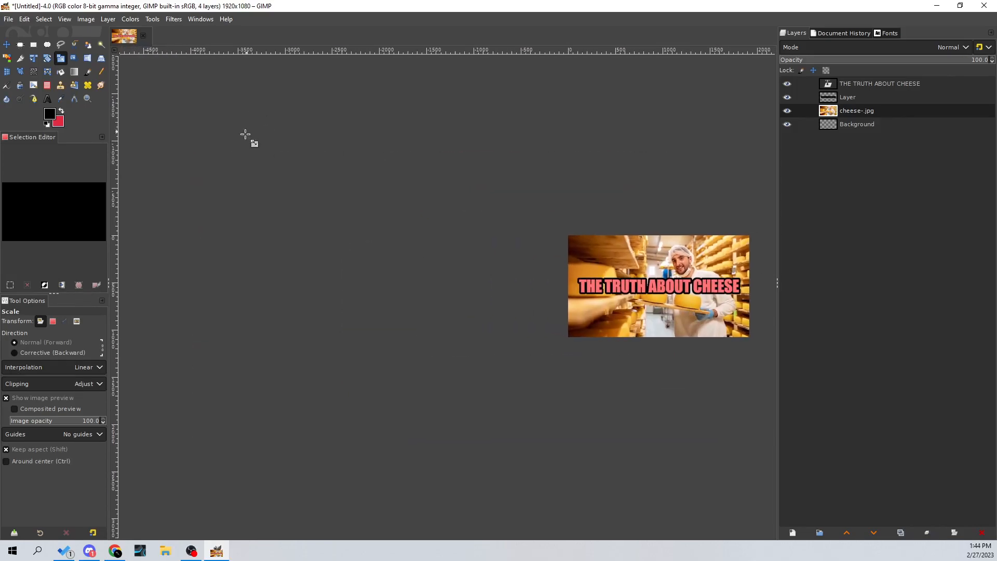
pyautogui.scroll(-1, 323, 265)
pyautogui.moveTo(336, 227); pyautogui.dragTo(431, 248)
pyautogui.moveTo(547, 327); pyautogui.dragTo(716, 342)
pyautogui.scroll(-1, 716, 342)
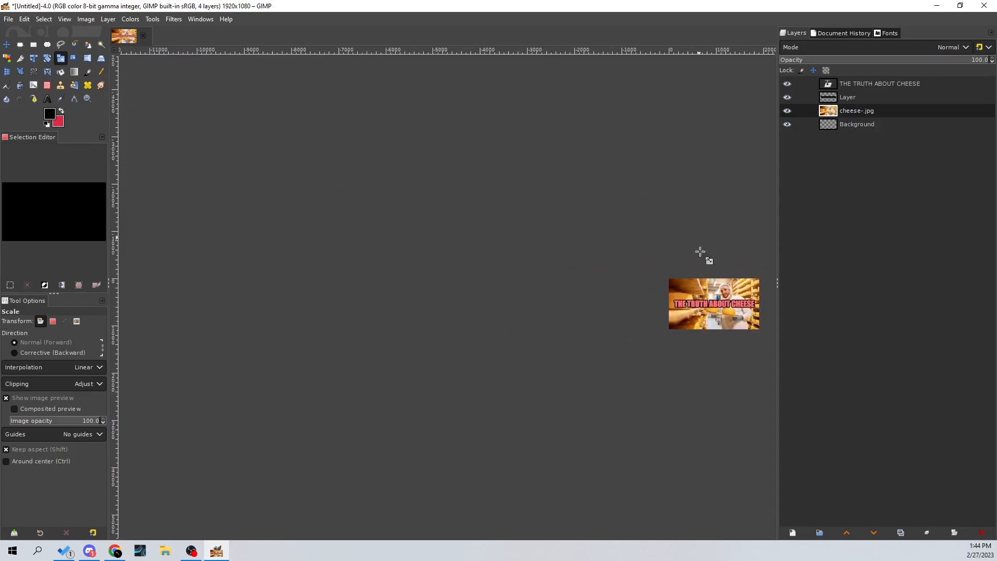
pyautogui.scroll(2, 443, 337)
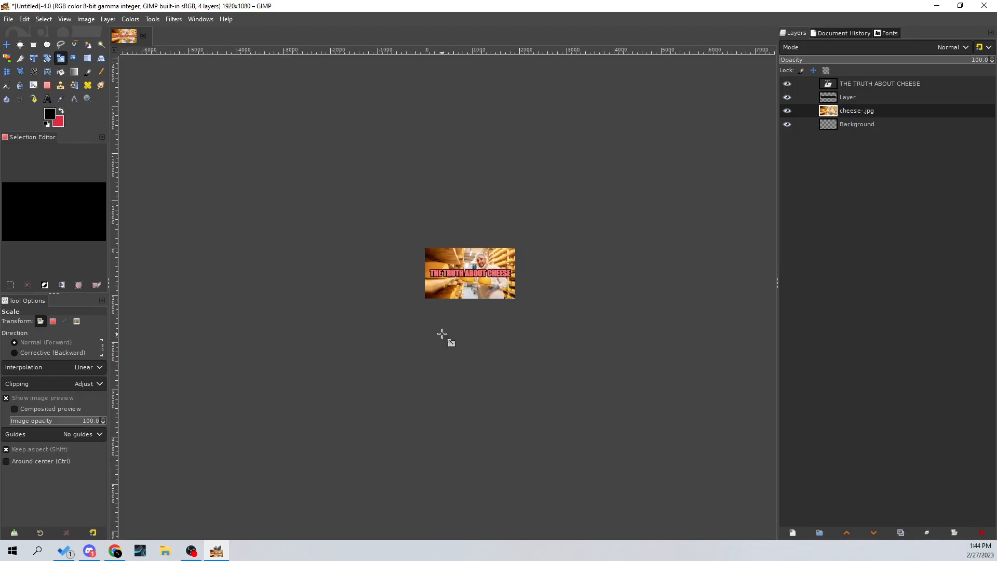
pyautogui.scroll(-3, 436, 278)
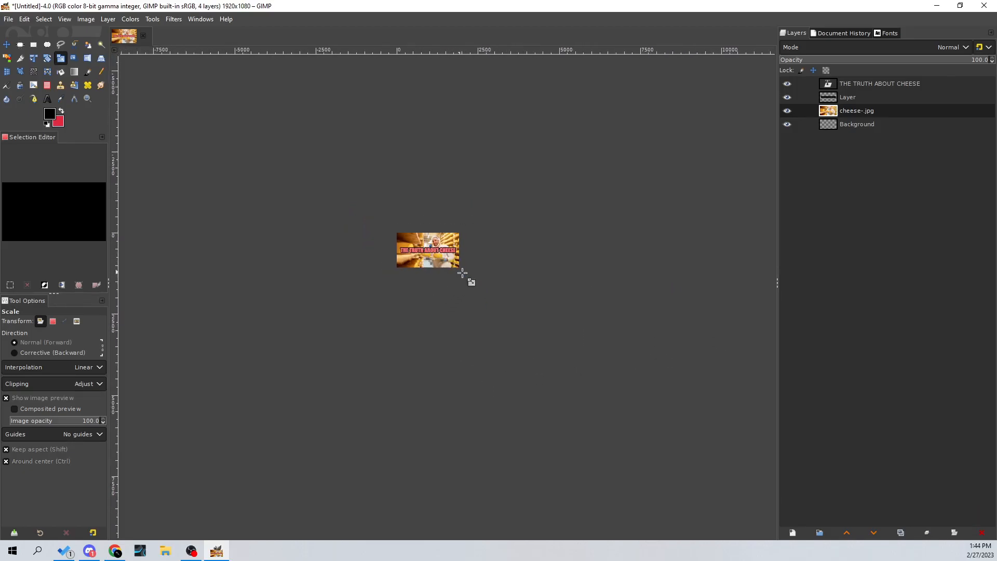
pyautogui.moveTo(525, 285); pyautogui.dragTo(761, 314)
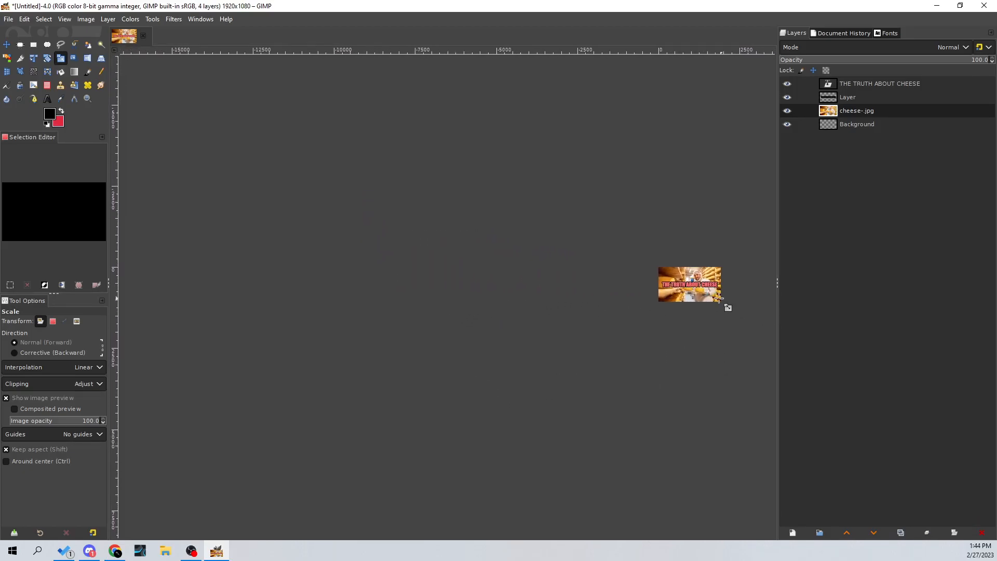
pyautogui.moveTo(694, 345); pyautogui.dragTo(509, 363)
pyautogui.scroll(1, 680, 340)
pyautogui.scroll(3, 441, 329)
pyautogui.moveTo(535, 270); pyautogui.dragTo(569, 282)
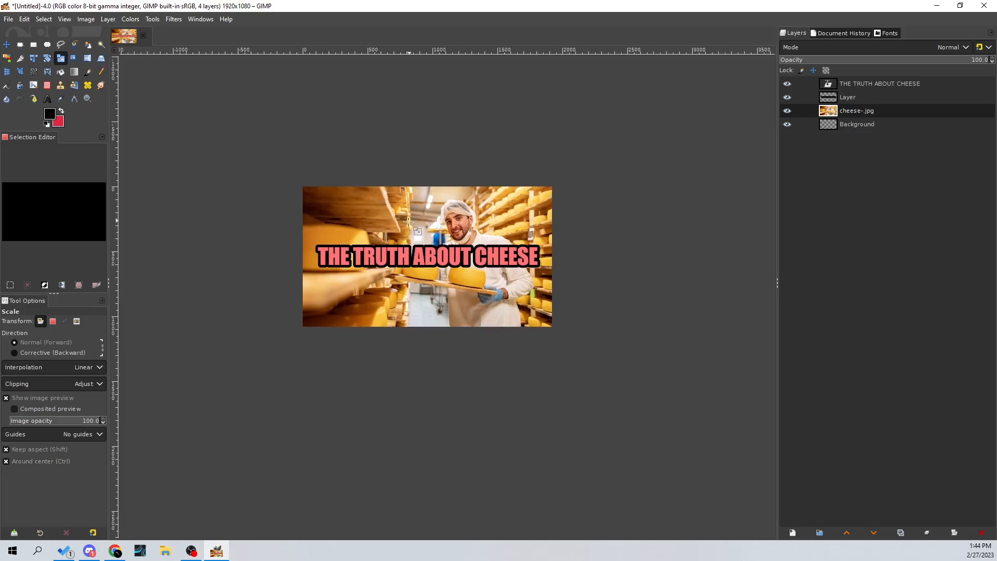
pyautogui.scroll(1, 357, 239)
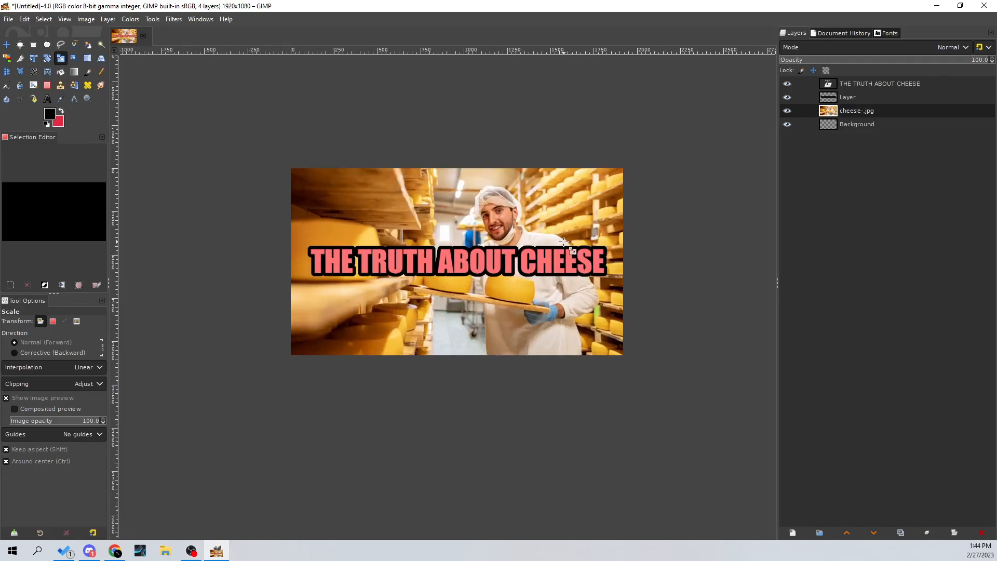
pyautogui.scroll(1, 498, 240)
pyautogui.moveTo(497, 240); pyautogui.dragTo(511, 253)
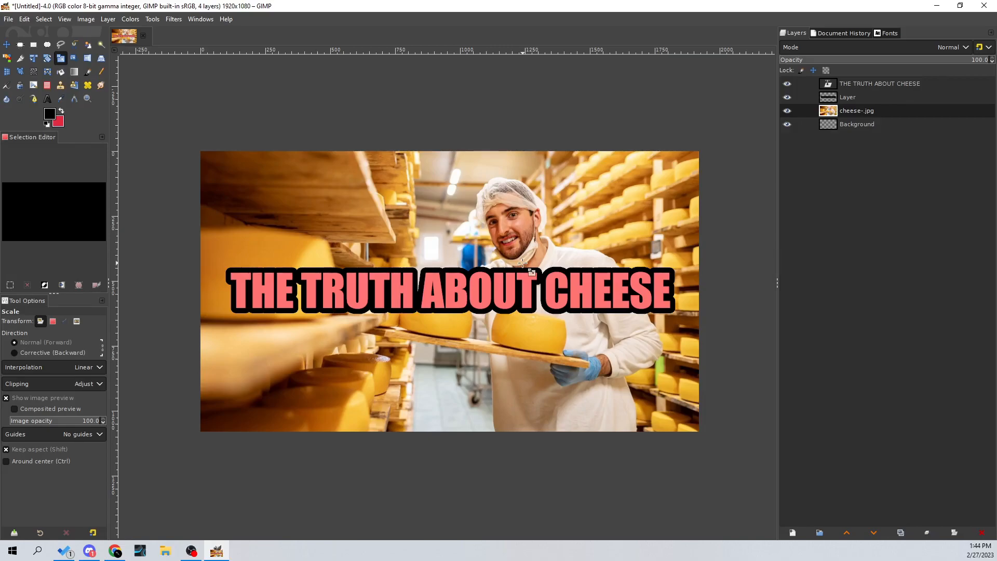
pyautogui.scroll(-6, 530, 274)
pyautogui.moveTo(610, 311); pyautogui.dragTo(514, 303)
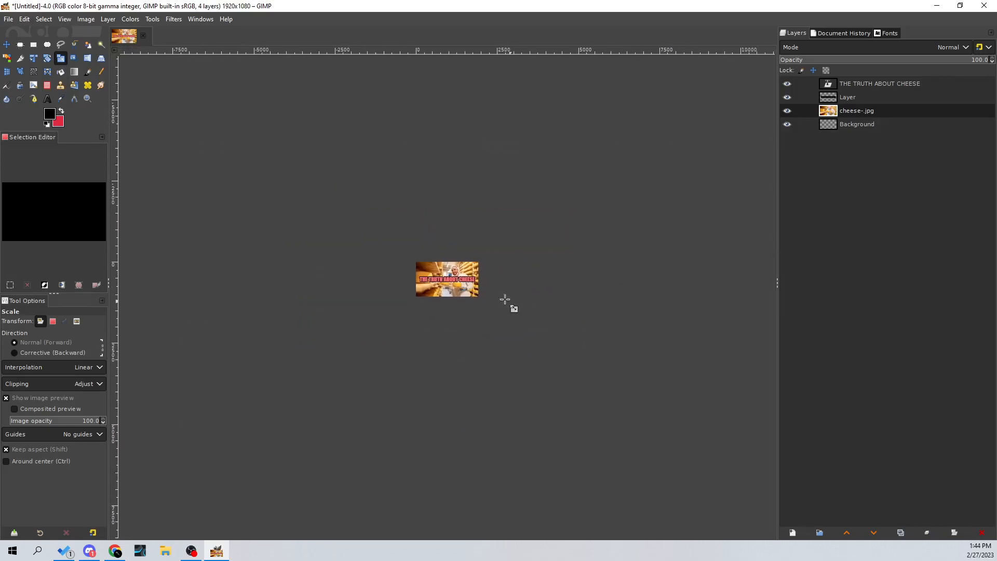
pyautogui.scroll(6, 514, 303)
# Step: Create a new blank 1920x1080 image
pyautogui.click(8, 19)
pyautogui.click(21, 30)
pyautogui.click(481, 299)
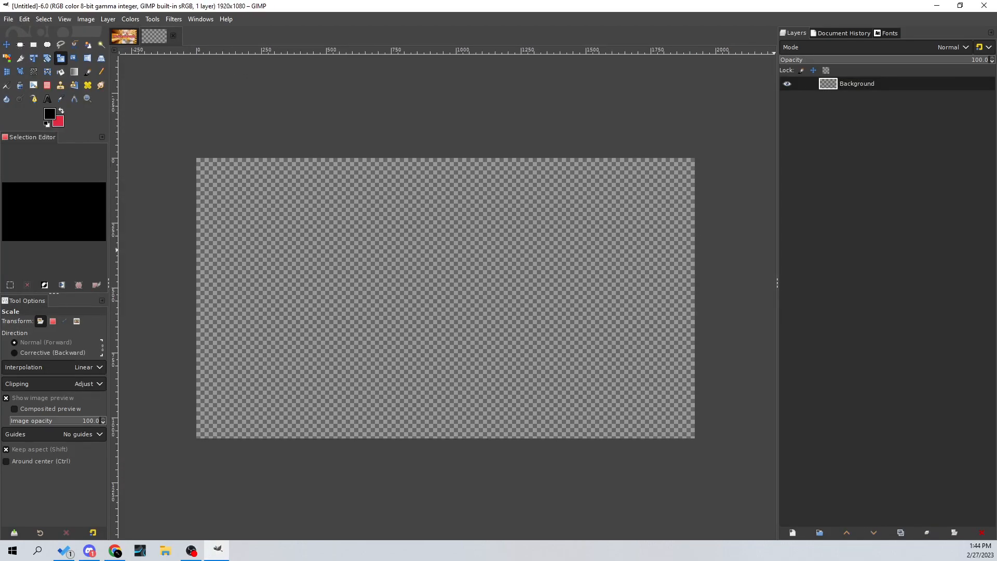
pyautogui.press('super+e')
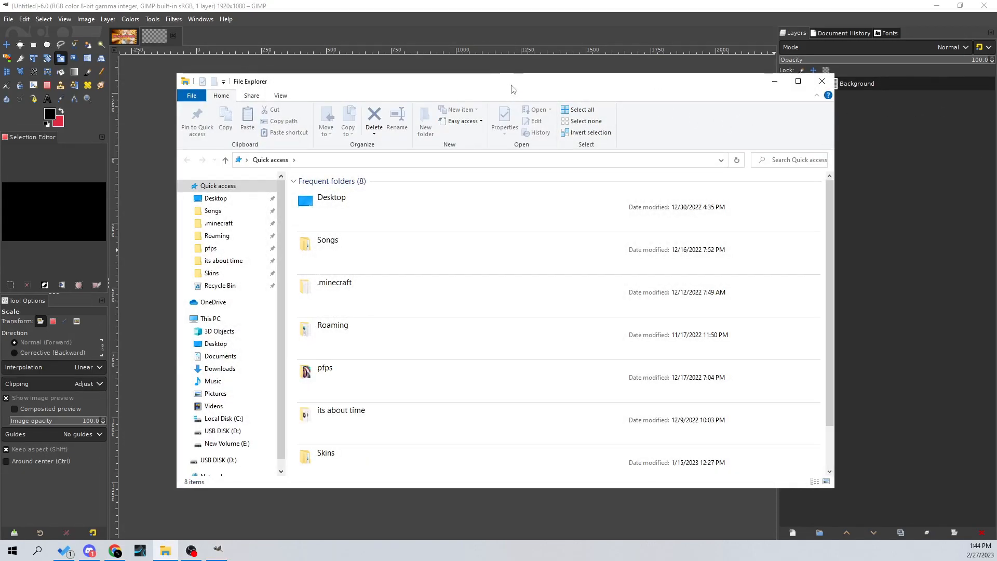
pyautogui.hotkey('alt', 'F4')
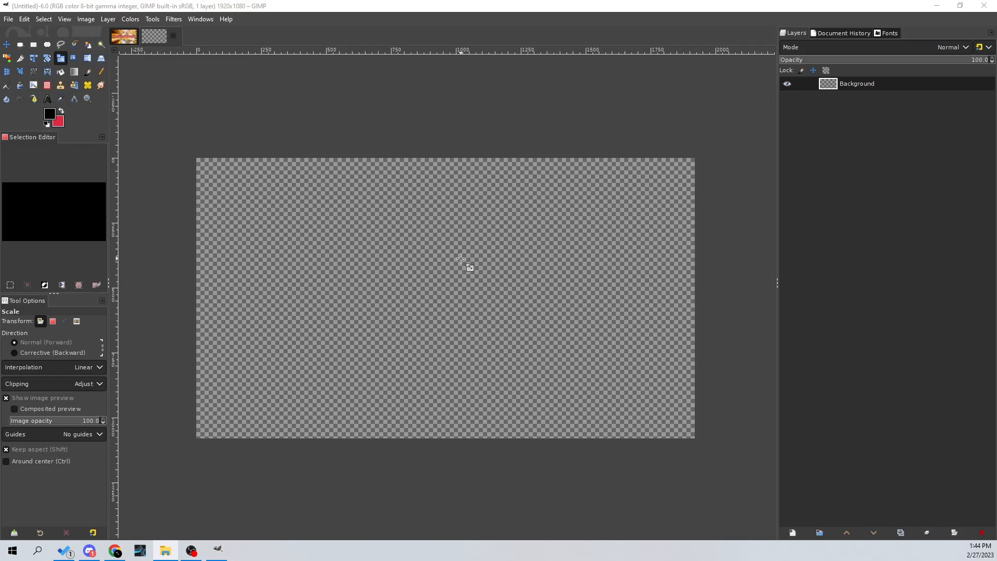
pyautogui.press('ctrl')
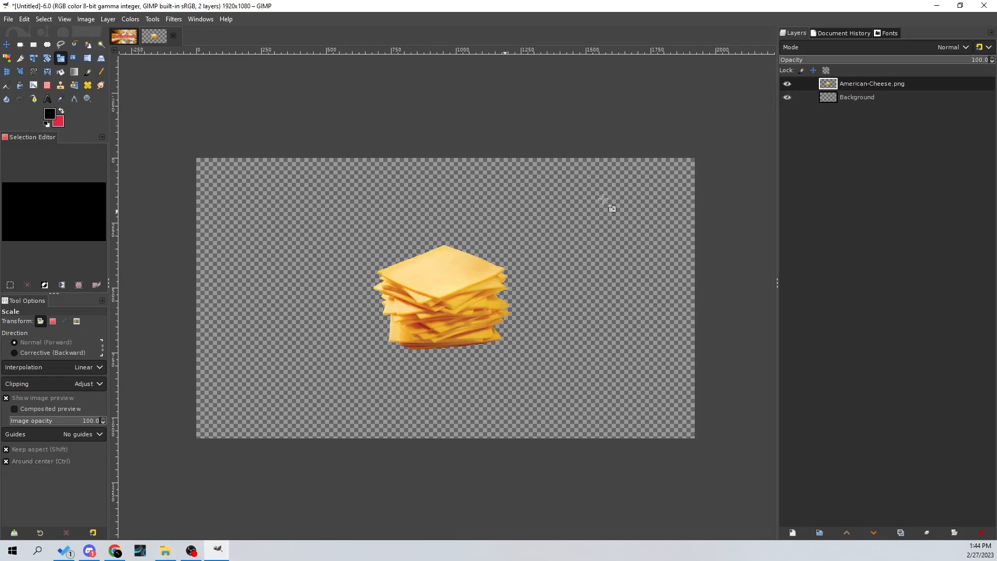
pyautogui.hotkey('ctrl', 'z')
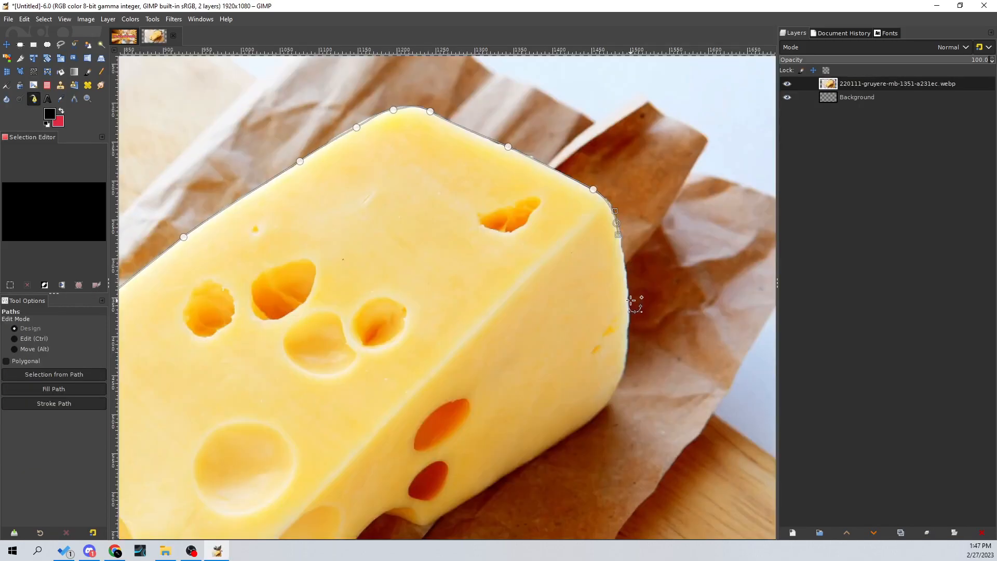
# Step: Continue the cutout path down the gruyere wedge's right edge and around its lower right corner
pyautogui.click(626, 315)
pyautogui.click(619, 375)
pyautogui.moveTo(597, 415); pyautogui.dragTo(594, 417)
# Step: Trace the path along the wedge's lower right underside and around the small notch in that edge
pyautogui.moveTo(581, 524); pyautogui.dragTo(708, 211)
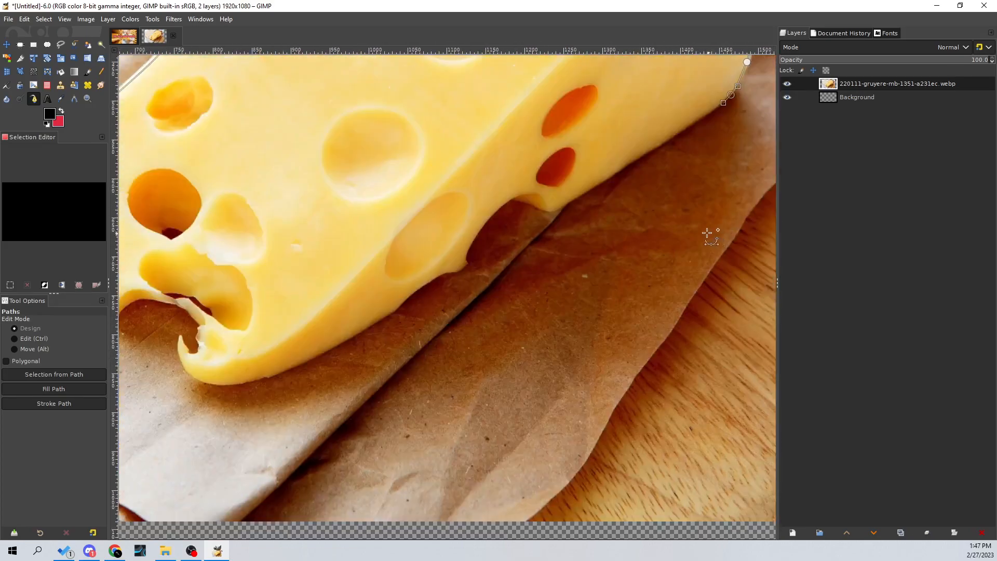
pyautogui.moveTo(652, 150); pyautogui.dragTo(511, 193)
pyautogui.scroll(2, 515, 204)
pyautogui.click(506, 194)
pyautogui.moveTo(449, 248); pyautogui.dragTo(423, 307)
pyautogui.click(420, 321)
pyautogui.click(407, 334)
pyautogui.click(393, 341)
# Step: Extend the path along the cheese's bottom edge from the notch to the base of the hooked tip
pyautogui.click(337, 362)
pyautogui.click(294, 396)
pyautogui.moveTo(275, 414); pyautogui.dragTo(266, 419)
pyautogui.moveTo(278, 410); pyautogui.dragTo(628, 262)
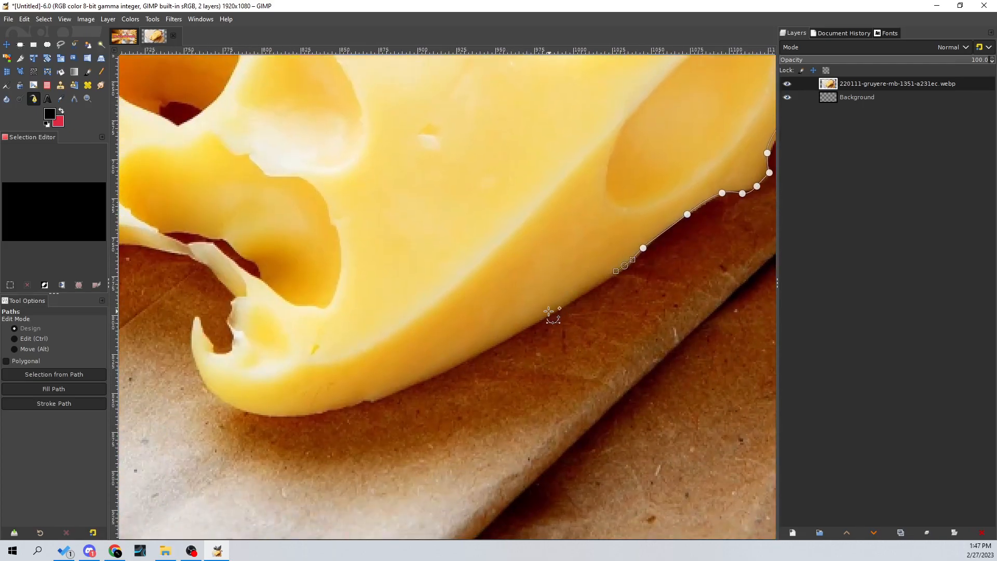
pyautogui.moveTo(521, 332); pyautogui.dragTo(501, 345)
pyautogui.moveTo(418, 383); pyautogui.dragTo(414, 385)
pyautogui.click(371, 401)
pyautogui.click(350, 404)
pyautogui.click(293, 415)
# Step: Trace the path around the outside and inside of the hooked tip with closely spaced anchor points
pyautogui.moveTo(247, 412); pyautogui.dragTo(196, 365)
pyautogui.hotkey('ctrl', 'z')
pyautogui.moveTo(194, 355); pyautogui.dragTo(235, 348)
pyautogui.click(196, 325)
pyautogui.click(197, 317)
pyautogui.click(201, 330)
pyautogui.click(207, 344)
pyautogui.click(213, 356)
pyautogui.click(236, 338)
pyautogui.click(232, 329)
pyautogui.click(230, 319)
pyautogui.click(234, 308)
pyautogui.click(238, 300)
pyautogui.click(233, 291)
# Step: Continue the path around the open cavity at the cheese's front, ending at the cavity's lower left corner
pyautogui.moveTo(233, 292); pyautogui.dragTo(561, 358)
pyautogui.click(541, 338)
pyautogui.click(526, 324)
pyautogui.click(502, 316)
pyautogui.moveTo(471, 313); pyautogui.dragTo(460, 310)
pyautogui.click(434, 312)
pyautogui.click(401, 330)
pyautogui.click(398, 344)
pyautogui.click(398, 356)
# Step: Trace the path up the lower left edge of the cheese and close it at its starting point
pyautogui.click(367, 340)
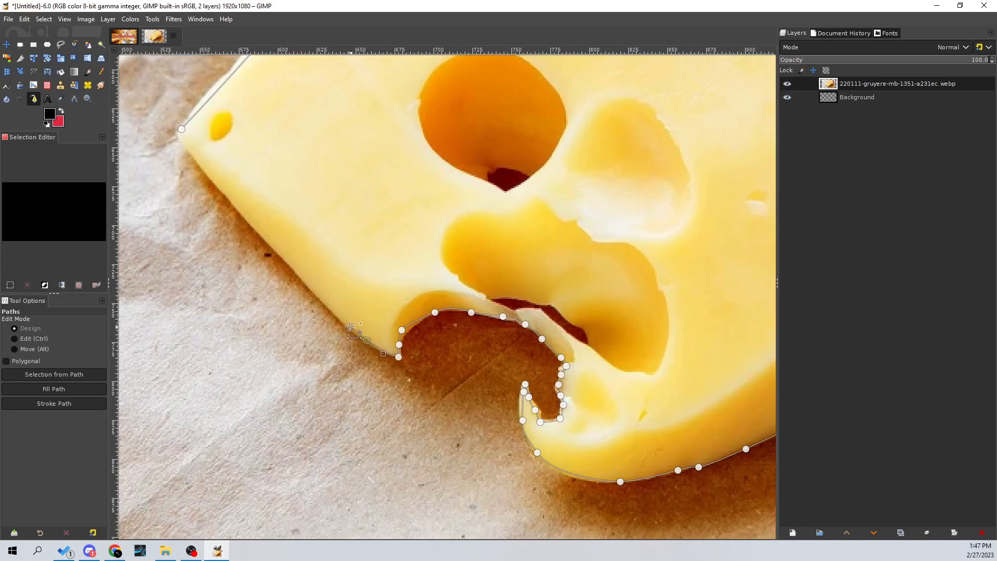
pyautogui.click(322, 297)
pyautogui.moveTo(273, 243); pyautogui.dragTo(258, 229)
pyautogui.click(227, 194)
pyautogui.click(192, 149)
pyautogui.keyDown('ctrl'); pyautogui.click(180, 128); pyautogui.keyUp('ctrl')
# Step: Turn the closed cheese path into a selection and invert it
pyautogui.hotkey('shift', 'ctrl', 'j')
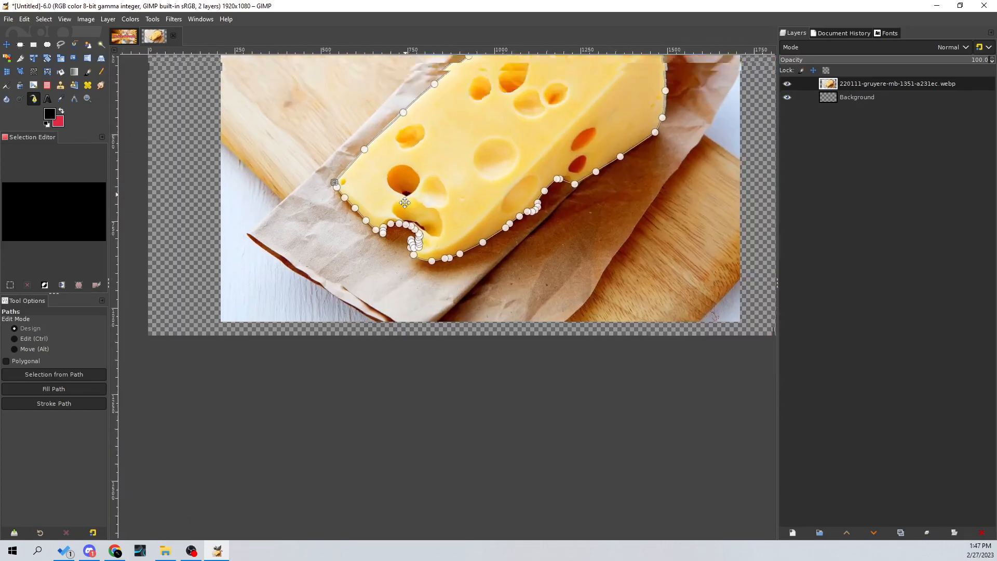
pyautogui.press('Return')
pyautogui.click(43, 18)
pyautogui.click(56, 60)
# Step: Delete the photo's background around the cheese and clear the selection
pyautogui.click(108, 18)
pyautogui.moveTo(207, 147)
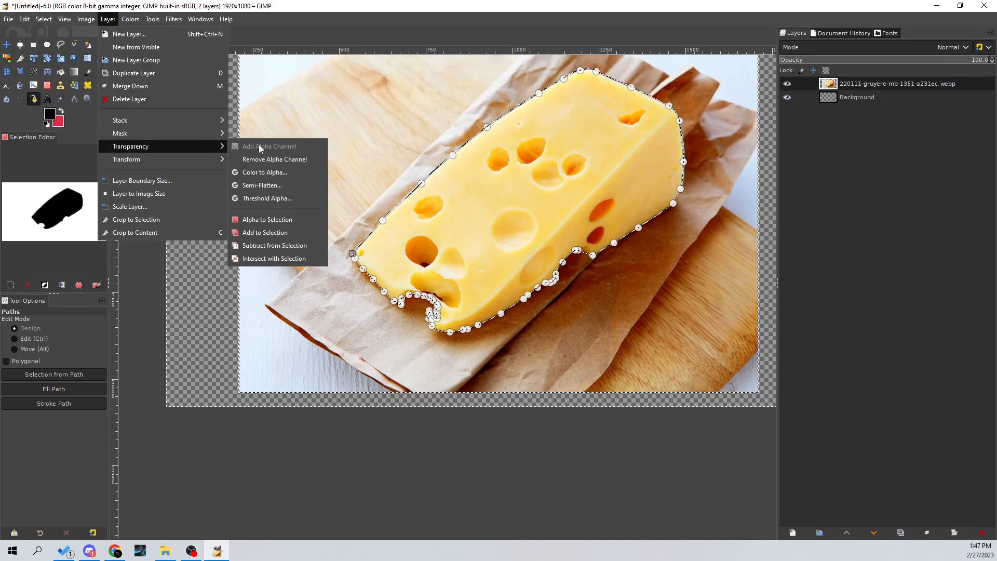
pyautogui.click(403, 139)
pyautogui.press('Delete')
pyautogui.click(43, 18)
pyautogui.click(56, 48)
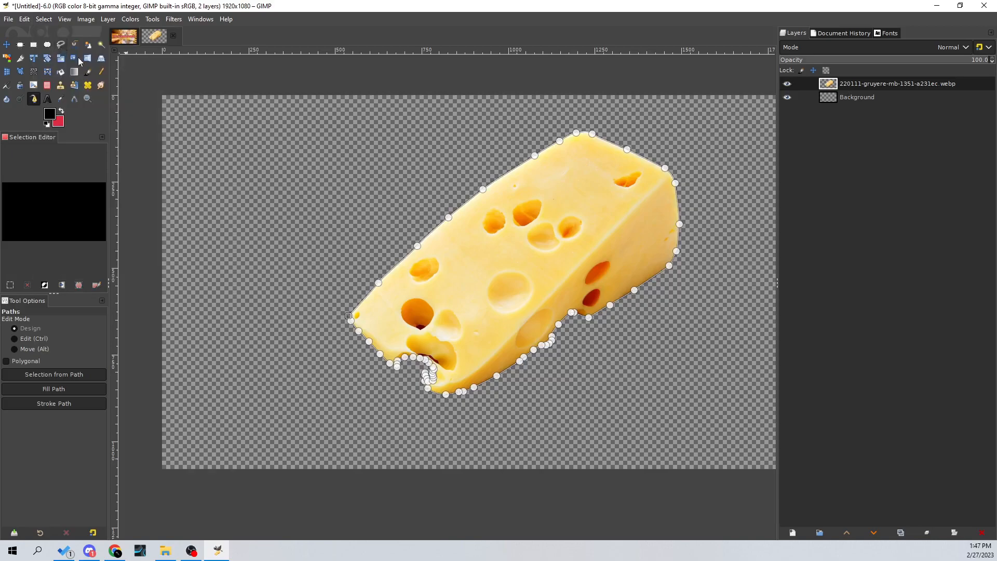
# Step: Crop the gruyere layer to its content
pyautogui.scroll(-3, 201, 147)
pyautogui.click(6, 44)
pyautogui.scroll(2, 451, 243)
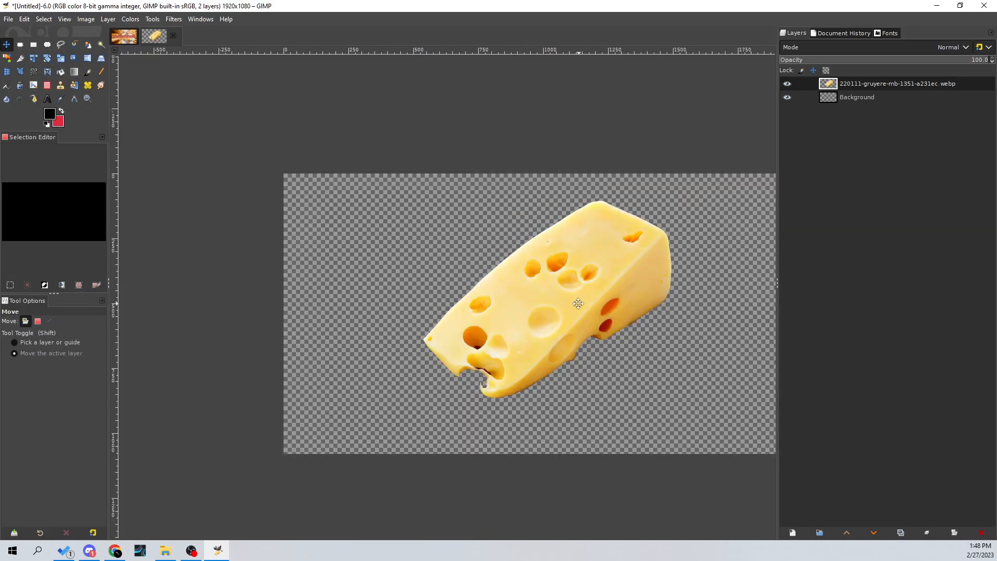
pyautogui.scroll(-2, 459, 239)
pyautogui.scroll(2, 543, 270)
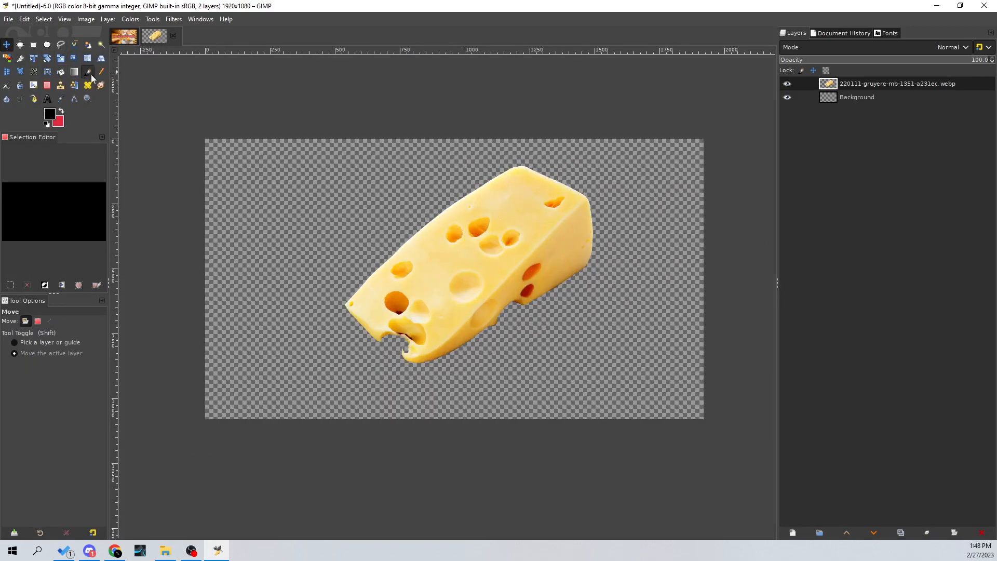
pyautogui.hotkey('shift', 's')
pyautogui.click(220, 175)
pyautogui.click(108, 19)
pyautogui.click(183, 232)
# Step: Scale the cheese up slightly and position it on the right half of the canvas
pyautogui.click(601, 367)
pyautogui.moveTo(601, 367); pyautogui.dragTo(619, 389)
pyautogui.moveTo(484, 274); pyautogui.dragTo(545, 277)
pyautogui.click(744, 132)
# Step: Rotate the cheese layer by -5.79 degrees
pyautogui.click(38, 57)
pyautogui.click(47, 58)
pyautogui.moveTo(477, 79); pyautogui.dragTo(452, 66)
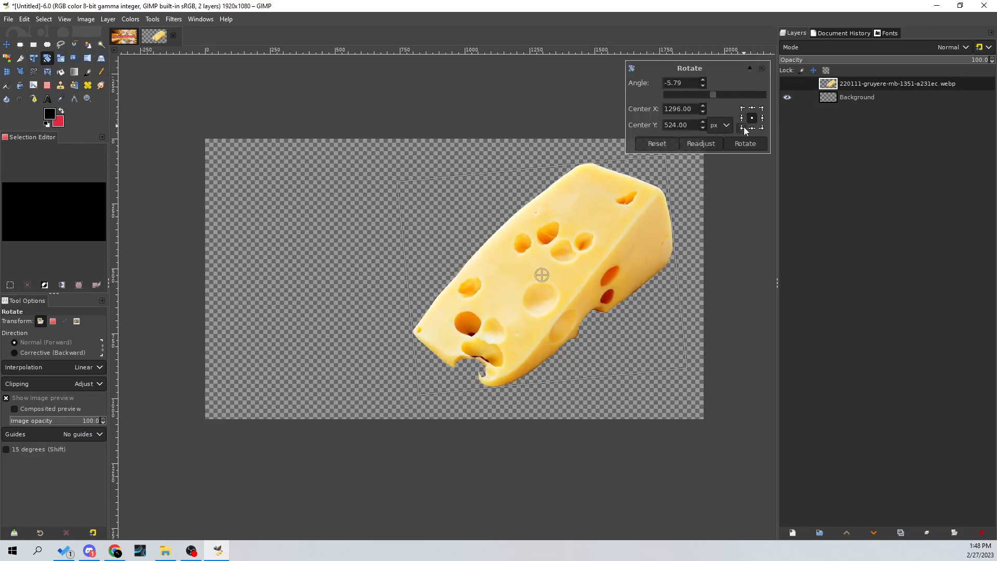
pyautogui.click(745, 142)
pyautogui.moveTo(594, 236); pyautogui.dragTo(569, 235)
pyautogui.press('Return')
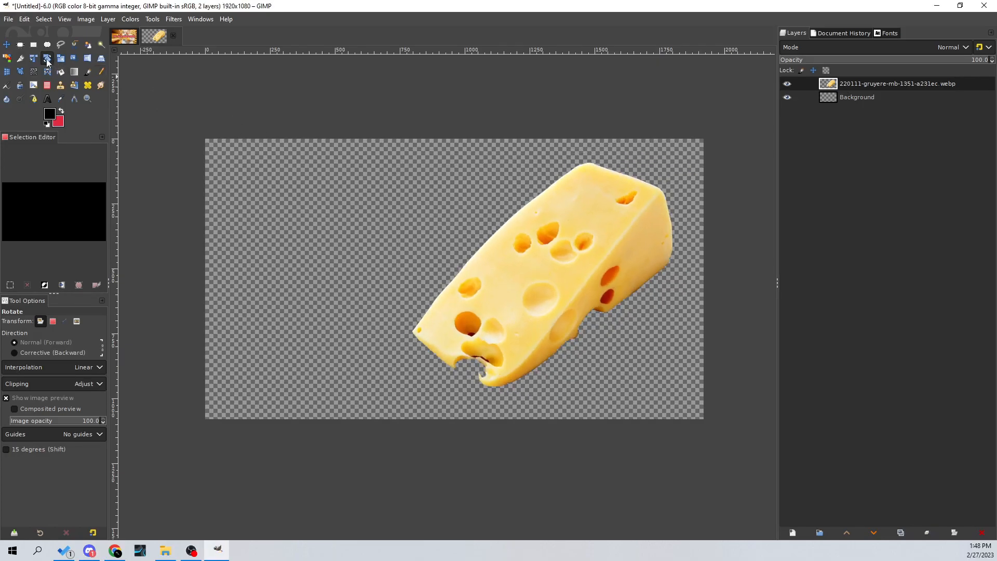
# Step: Adjust the gruyere layer's tones with Curves, adding one control point in the shadows and one in the highlights
pyautogui.press('m')
pyautogui.scroll(-2, 568, 203)
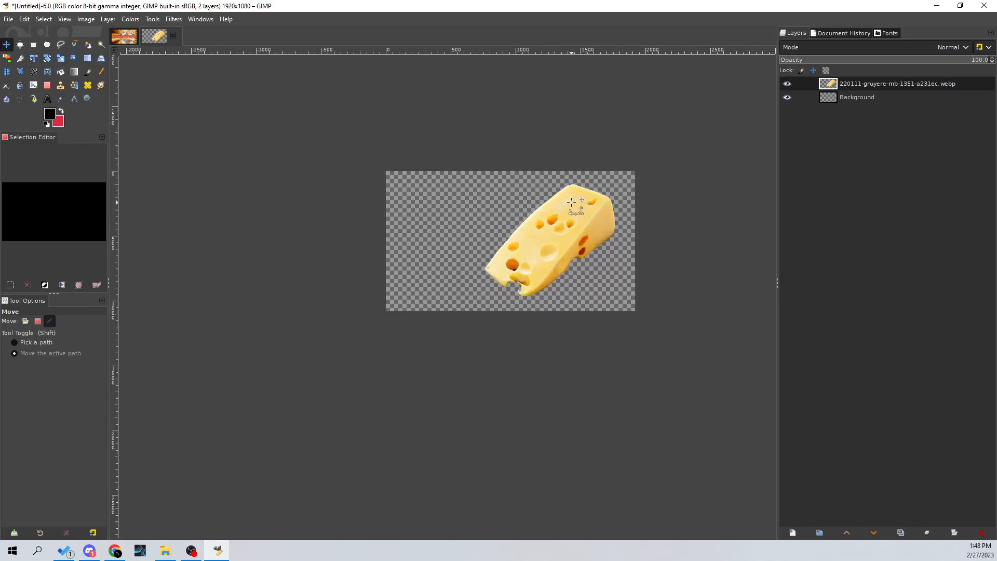
pyautogui.scroll(1, 623, 207)
pyautogui.click(831, 98)
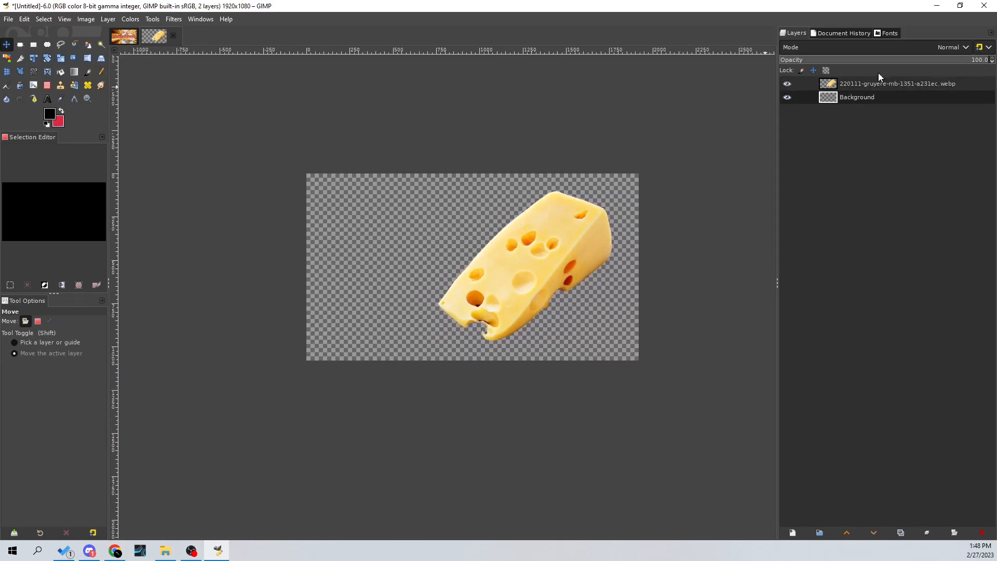
pyautogui.click(877, 83)
pyautogui.click(131, 18)
pyautogui.click(161, 152)
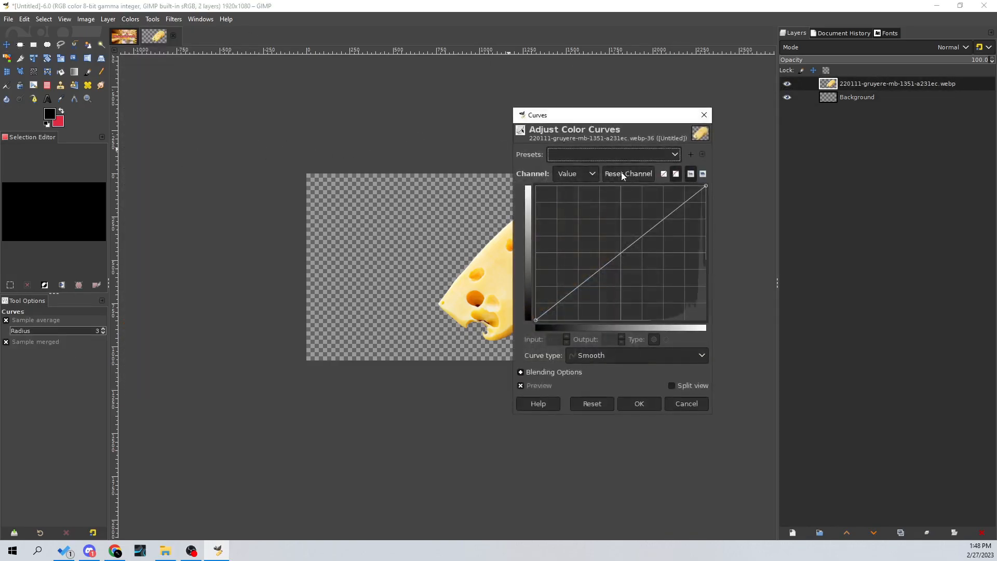
pyautogui.click(673, 214)
pyautogui.moveTo(576, 300)
pyautogui.mouseDown()
pyautogui.moveTo(584, 309)
pyautogui.moveTo(581, 285)
pyautogui.mouseUp()
pyautogui.moveTo(675, 214); pyautogui.dragTo(680, 221)
pyautogui.click(638, 404)
# Step: Increase the cheese layer's saturation and slightly shift its hue with Hue-Saturation
pyautogui.click(130, 18)
pyautogui.click(157, 72)
pyautogui.moveTo(607, 276); pyautogui.dragTo(636, 279)
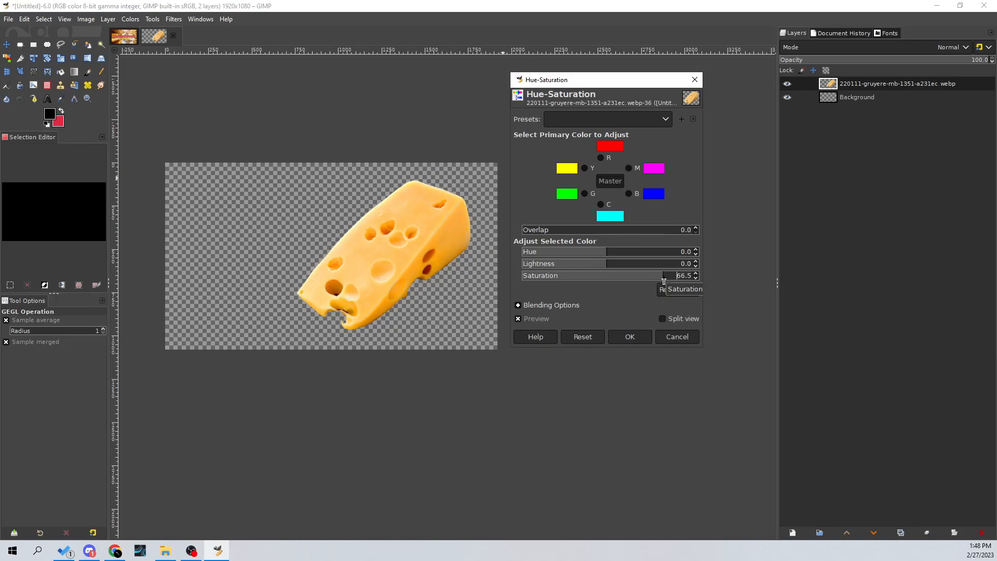
pyautogui.click(629, 337)
pyautogui.click(130, 22)
pyautogui.click(160, 68)
pyautogui.moveTo(609, 255); pyautogui.dragTo(606, 255)
pyautogui.click(638, 339)
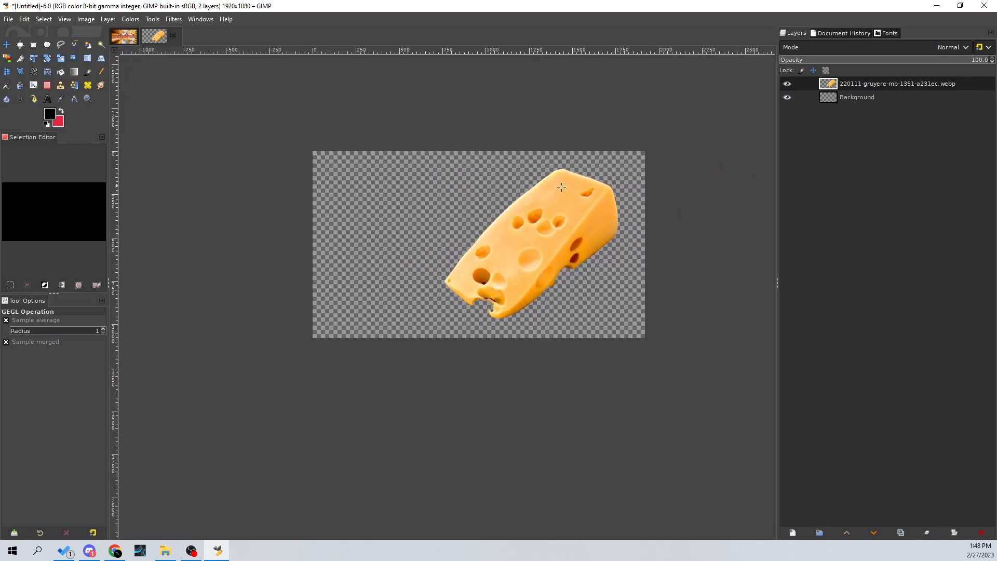
# Step: Sample the cheese's color as the foreground color and reduce its green component to 12.2, giving ff1f62
pyautogui.scroll(-4, 580, 235)
pyautogui.scroll(5, 581, 235)
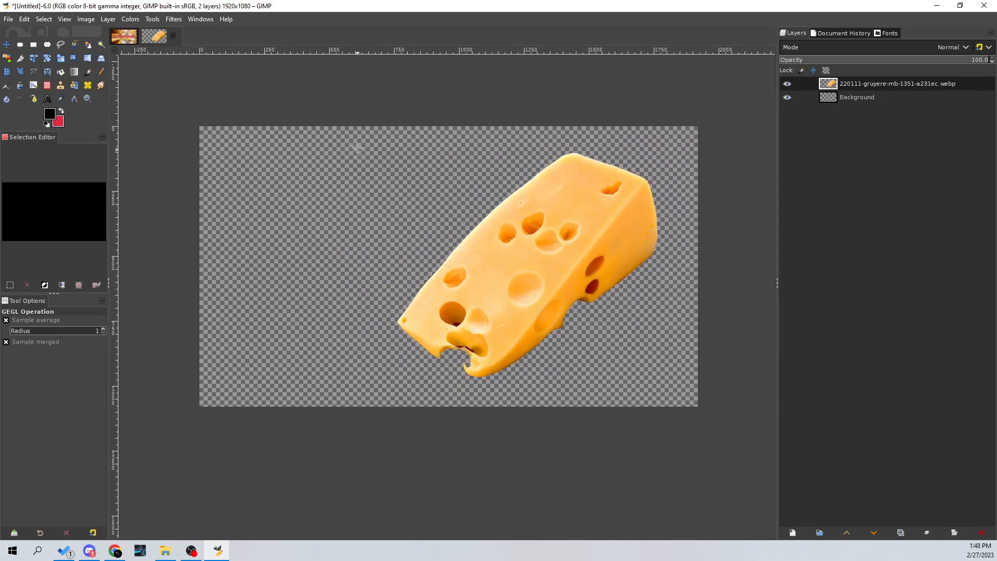
pyautogui.click(49, 115)
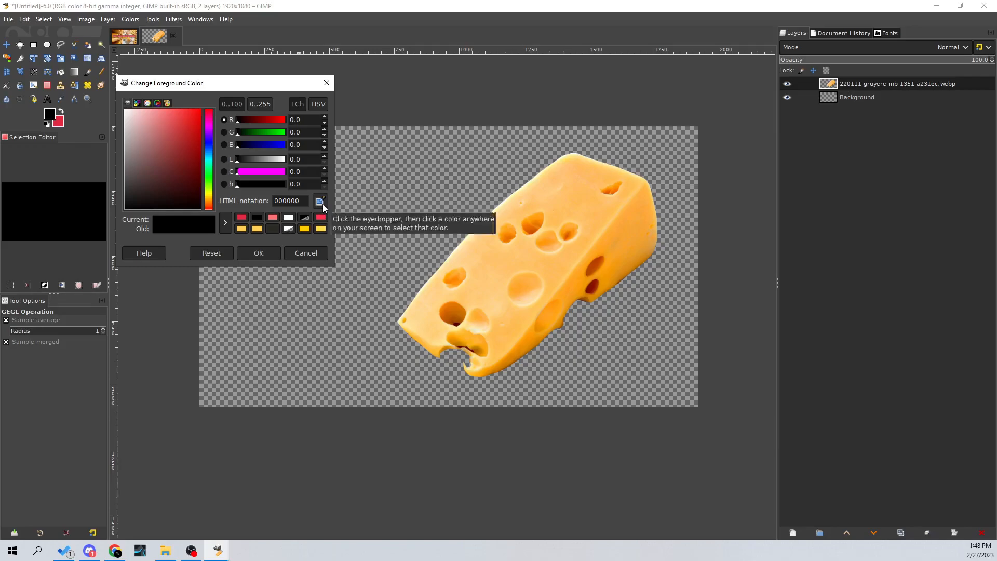
pyautogui.click(326, 83)
pyautogui.click(51, 115)
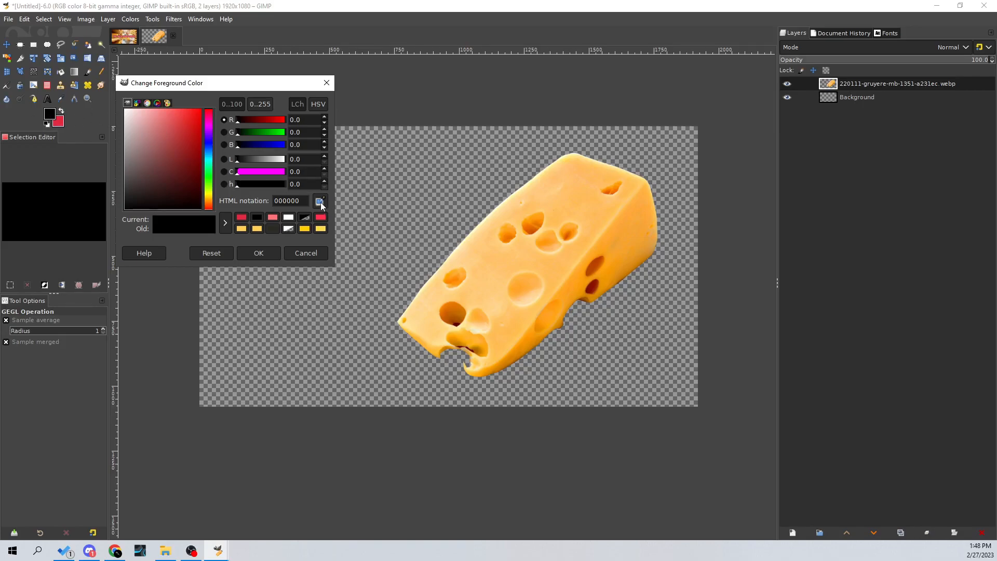
pyautogui.click(559, 209)
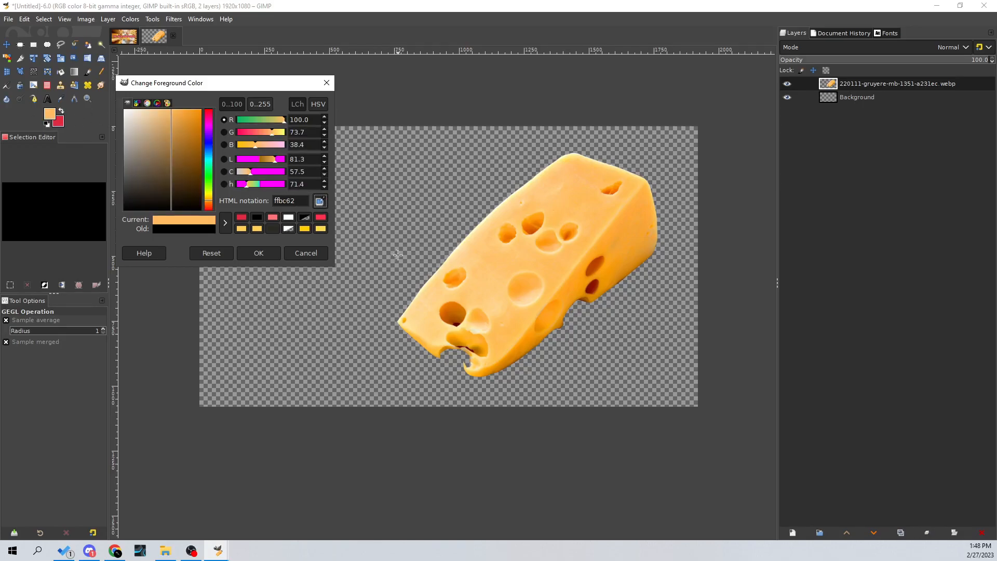
pyautogui.moveTo(277, 139); pyautogui.dragTo(244, 134)
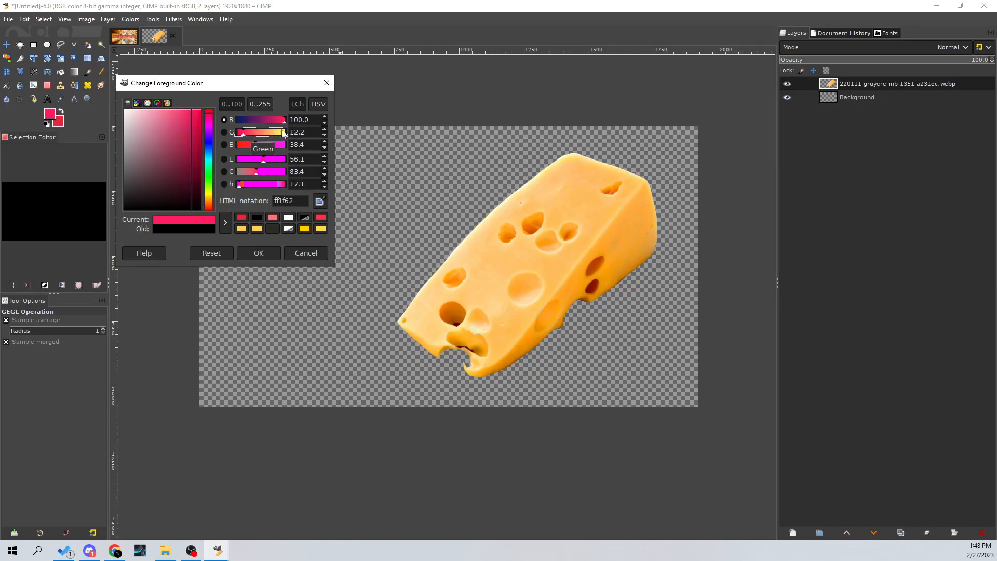
pyautogui.click(265, 257)
# Step: Fill the Background layer with the pink foreground color using Bucket Fill
pyautogui.hotkey('shift', 'b')
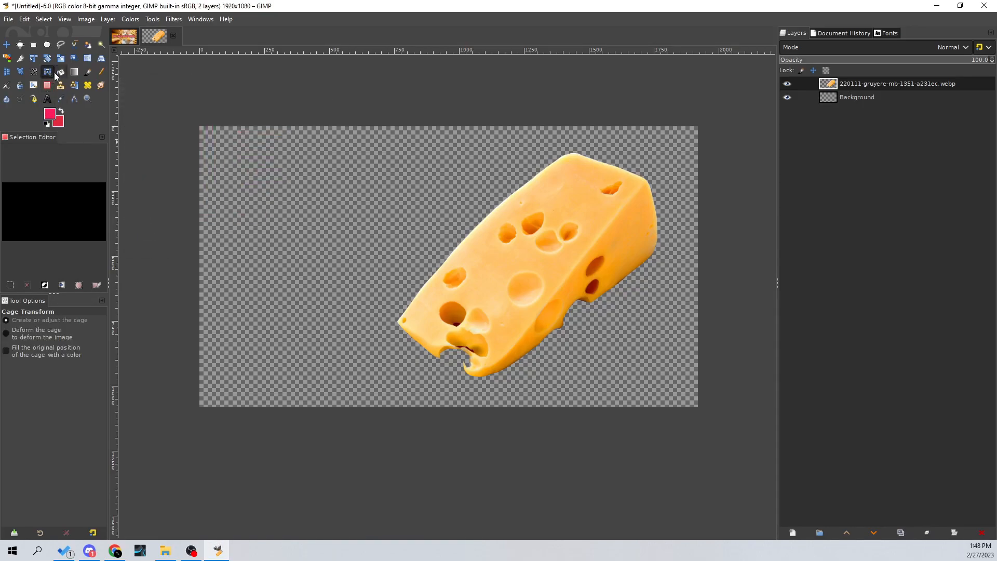
pyautogui.press('pagedown')
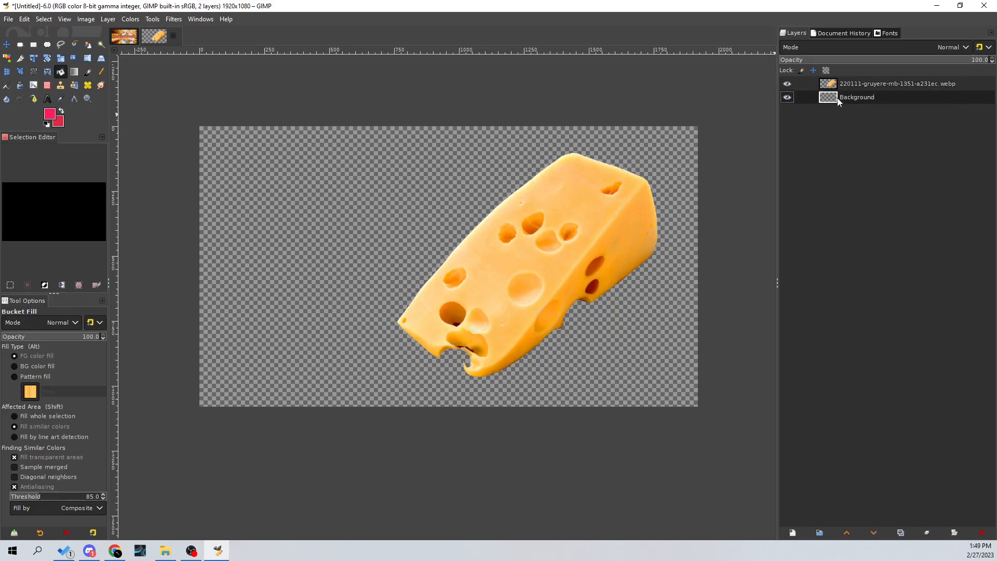
pyautogui.click(478, 197)
pyautogui.scroll(-1, 500, 220)
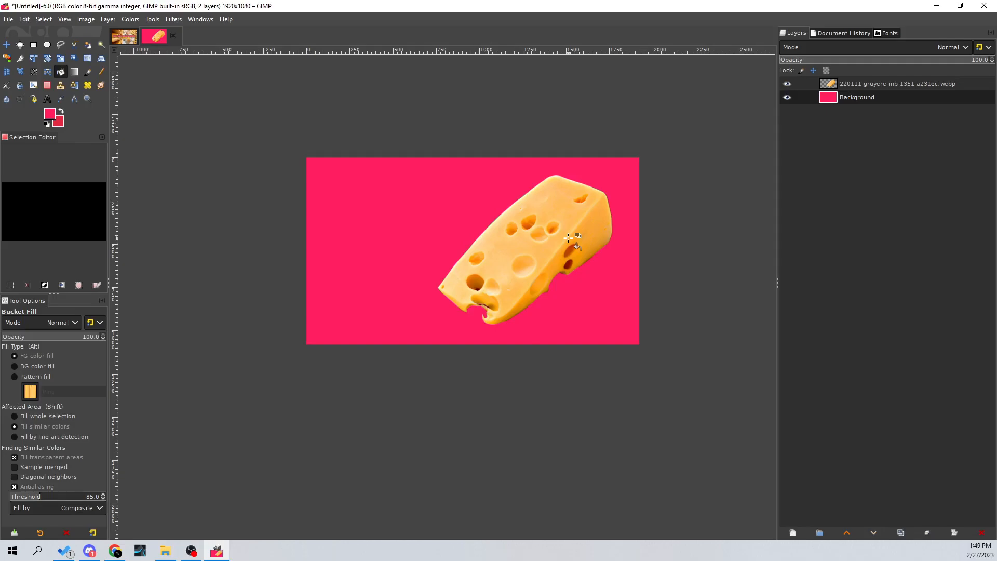
# Step: Recolor the Background layer to purple with Hue-Saturation, using hue -91.1, lightness -1.2 and saturation -34.1
pyautogui.click(130, 19)
pyautogui.click(168, 72)
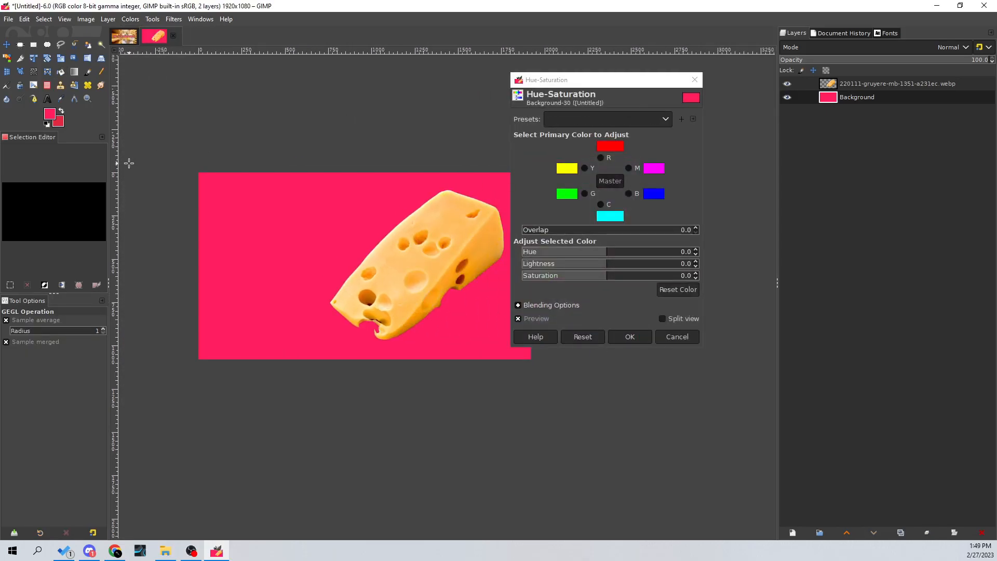
pyautogui.moveTo(606, 258)
pyautogui.mouseDown()
pyautogui.moveTo(563, 249)
pyautogui.moveTo(578, 281)
pyautogui.moveTo(606, 267)
pyautogui.mouseUp()
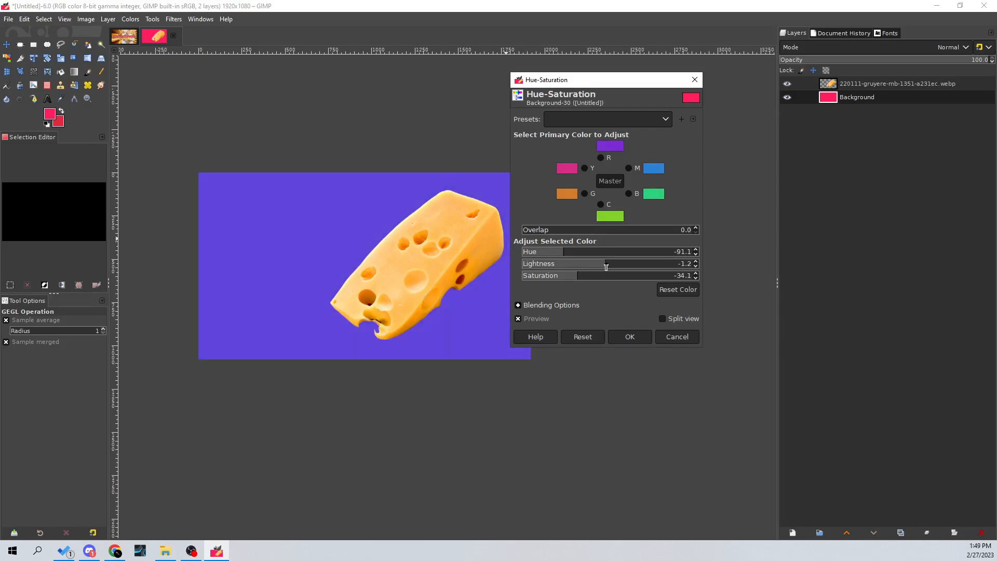
pyautogui.click(630, 339)
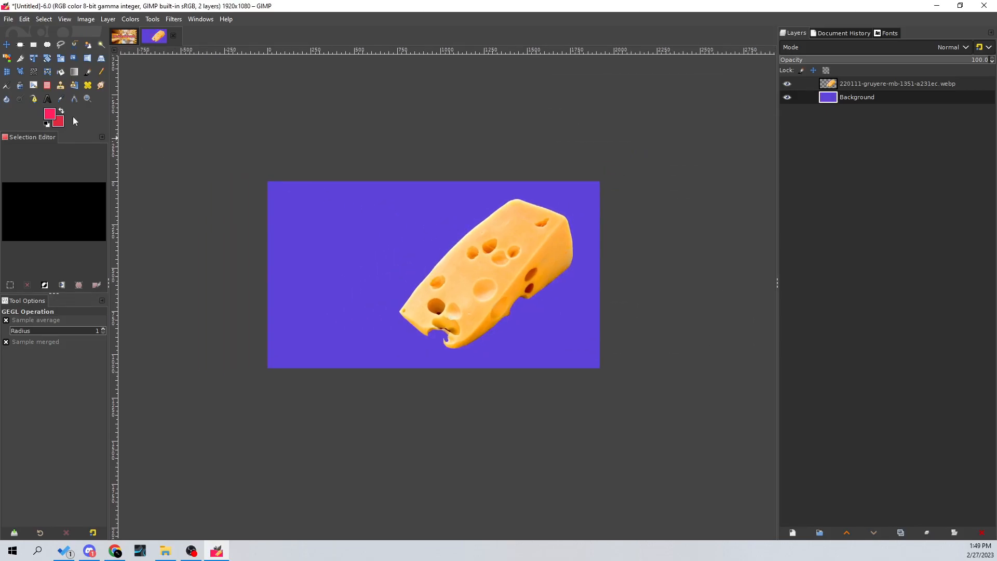
# Step: Reset the colors to black and white, choose a radial Gradient, and add a transparent 1920x1080 layer above Background
pyautogui.click(47, 124)
pyautogui.click(79, 70)
pyautogui.click(74, 387)
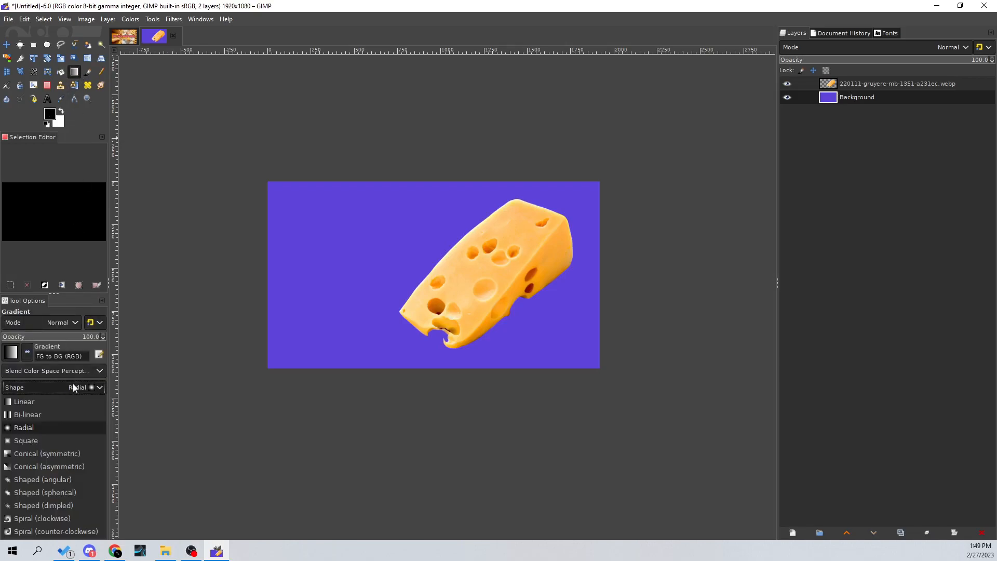
pyautogui.click(54, 427)
pyautogui.click(792, 532)
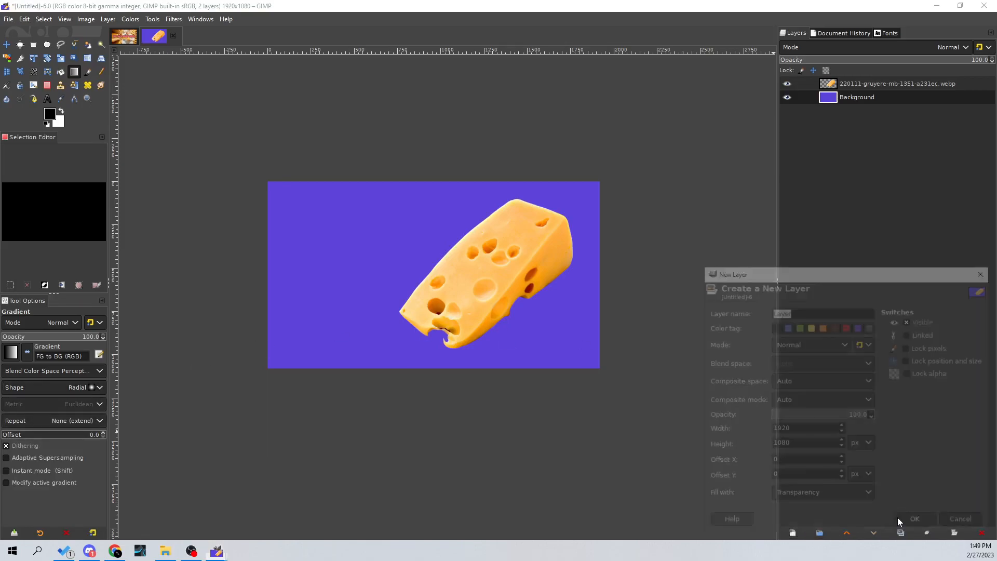
pyautogui.click(904, 515)
# Step: Draw a reversed radial FG to Transparent gradient in black from the cheese's center to the lower-left canvas corner, with layer opacity about 51.2
pyautogui.click(63, 111)
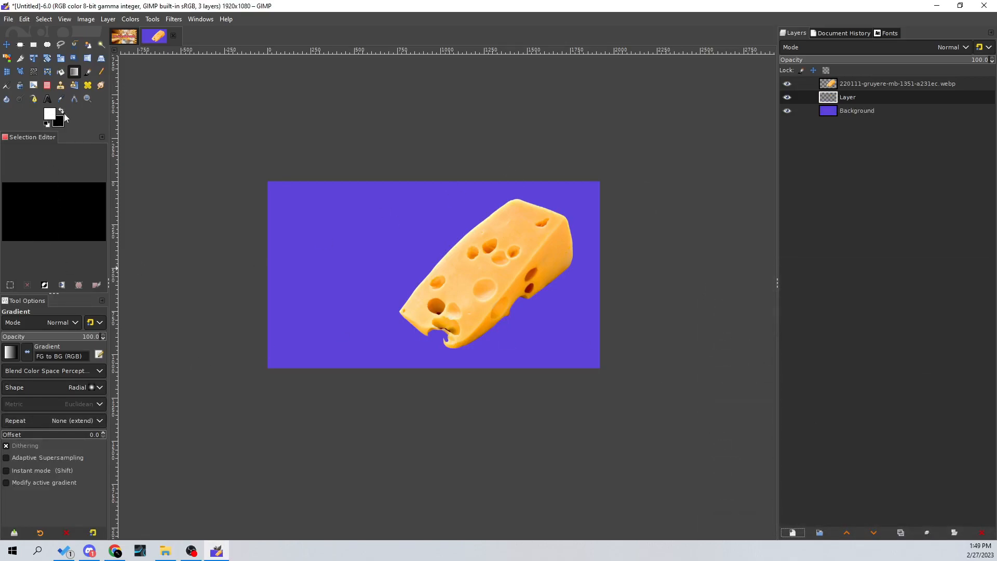
pyautogui.click(14, 352)
pyautogui.click(48, 452)
pyautogui.click(62, 110)
pyautogui.moveTo(510, 255); pyautogui.dragTo(263, 368)
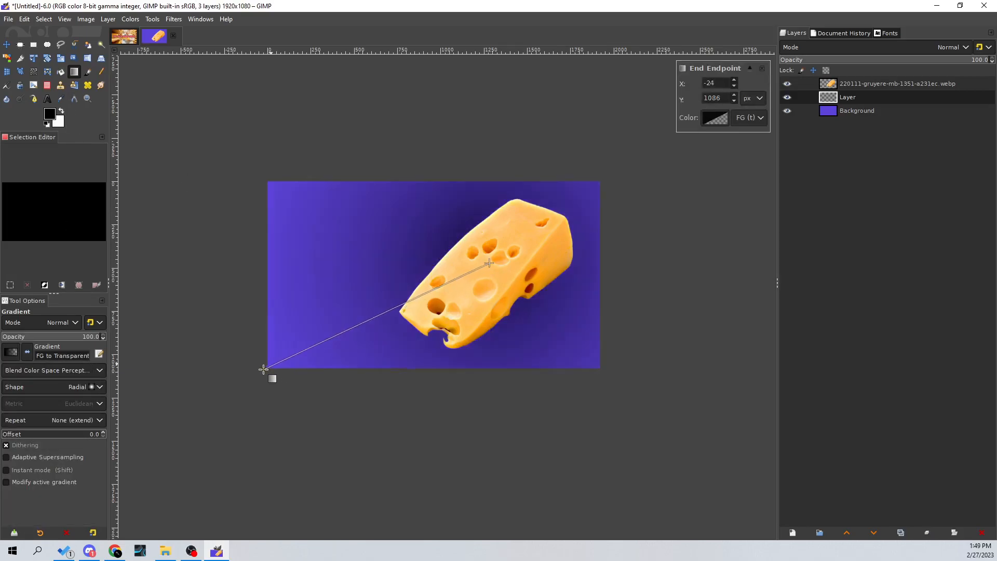
pyautogui.hotkey('ctrl', 'z')
pyautogui.moveTo(490, 265); pyautogui.dragTo(265, 367)
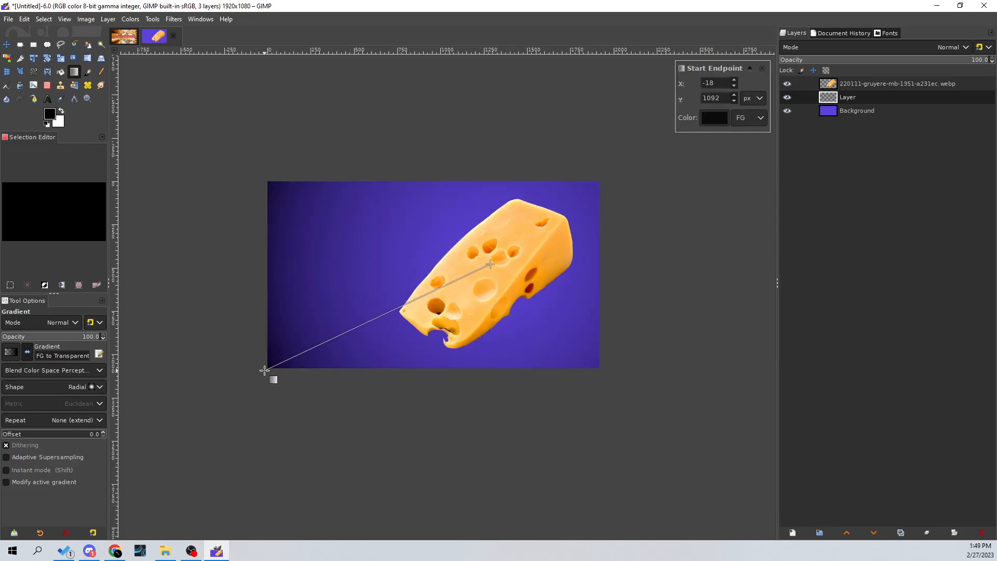
pyautogui.press('Return')
pyautogui.click(887, 60)
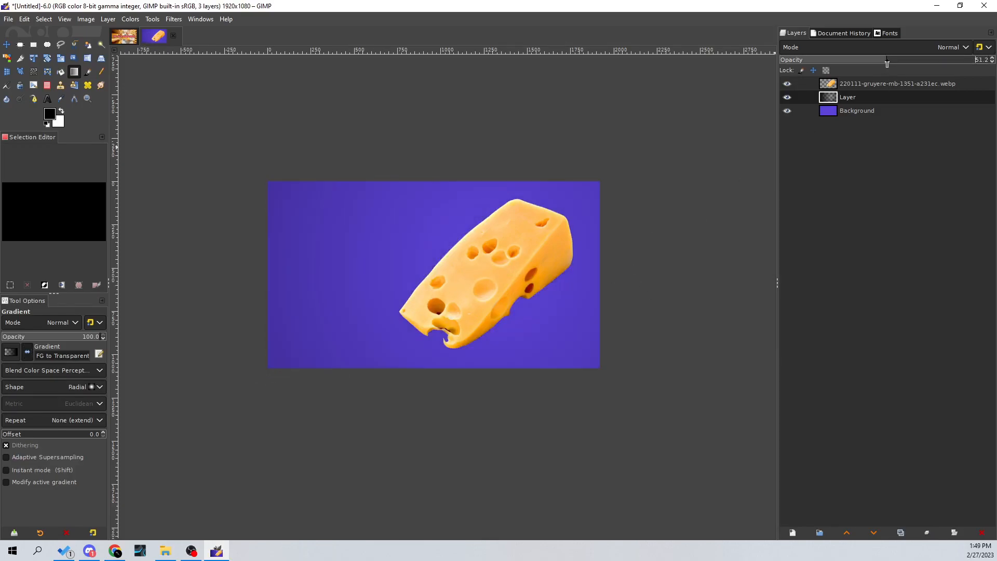
# Step: Recolor the Background layer to red with Hue-Saturation, using hue 108.7, lightness -59.1 and saturation 13.4
pyautogui.click(857, 110)
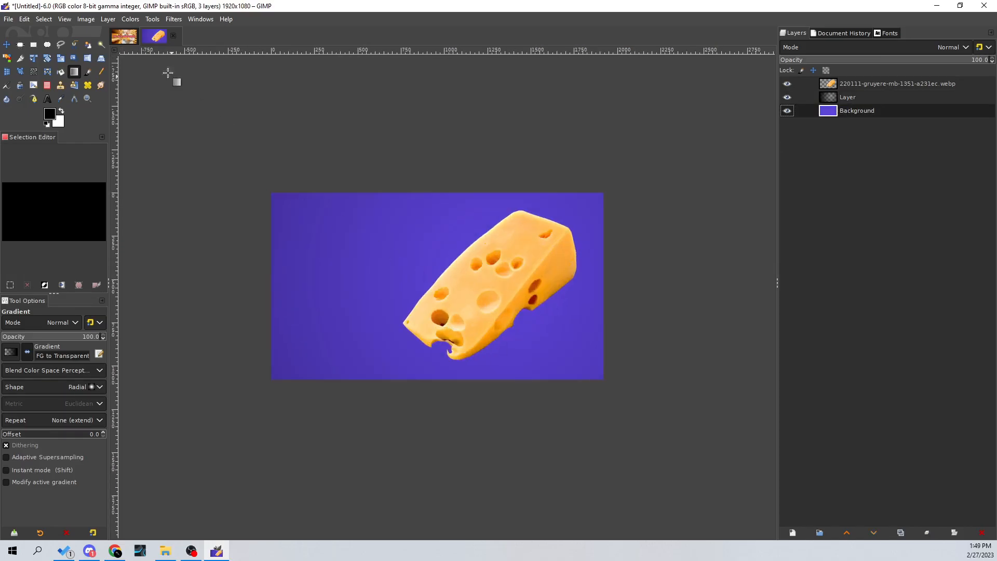
pyautogui.click(130, 18)
pyautogui.click(168, 75)
pyautogui.moveTo(619, 254); pyautogui.dragTo(633, 278)
pyautogui.moveTo(597, 265); pyautogui.dragTo(575, 266)
pyautogui.moveTo(637, 279); pyautogui.dragTo(611, 281)
pyautogui.moveTo(553, 267); pyautogui.dragTo(558, 267)
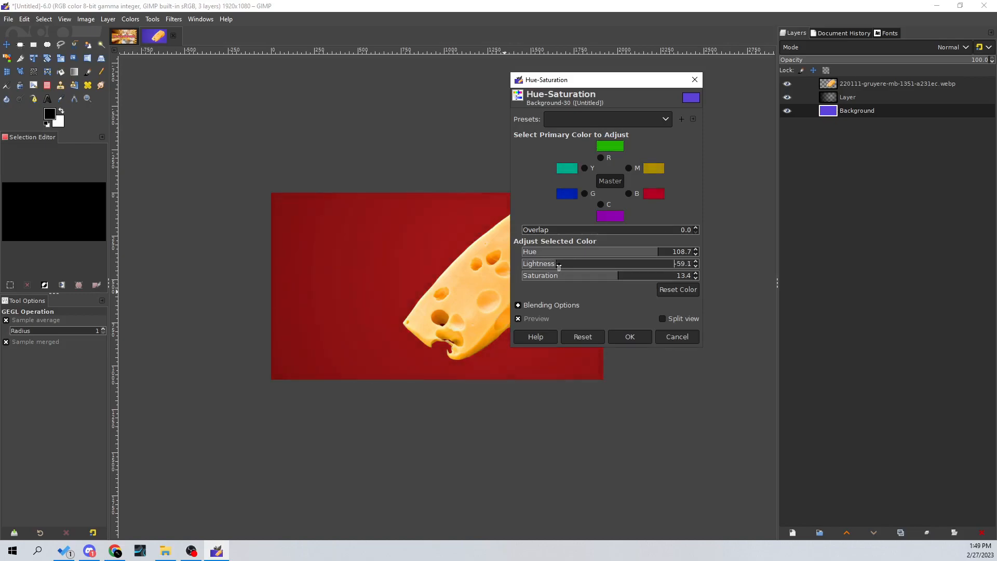
pyautogui.click(647, 338)
# Step: Set the gradient layer's opacity to about 78
pyautogui.click(857, 96)
pyautogui.moveTo(966, 61); pyautogui.dragTo(984, 63)
pyautogui.moveTo(519, 265); pyautogui.dragTo(515, 272)
pyautogui.moveTo(954, 61); pyautogui.dragTo(944, 62)
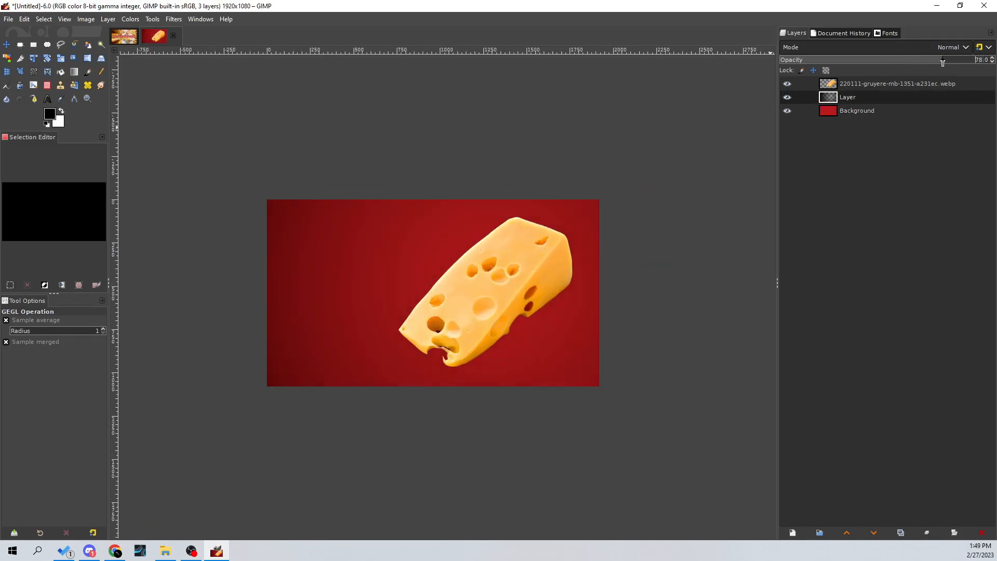
# Step: Move the gruyere layer horizontally to the center of the canvas
pyautogui.click(861, 88)
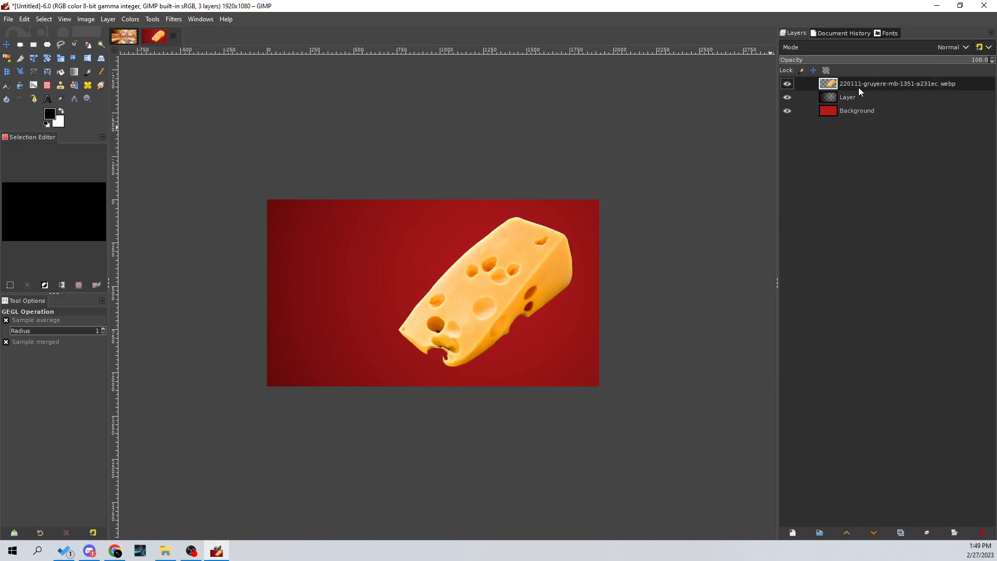
pyautogui.click(48, 99)
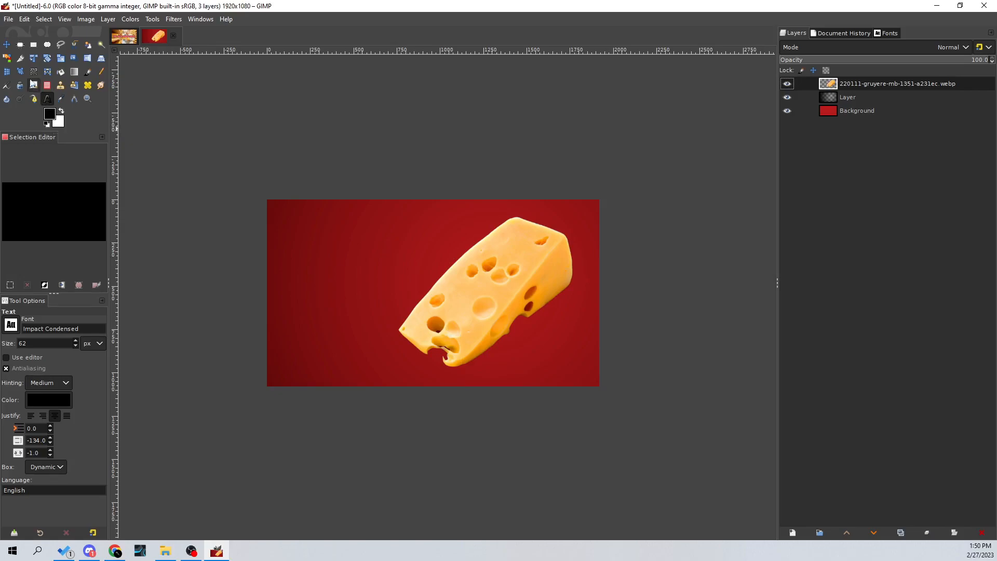
pyautogui.click(6, 44)
pyautogui.moveTo(529, 292); pyautogui.dragTo(476, 294)
pyautogui.scroll(-2, 476, 295)
pyautogui.scroll(2, 482, 292)
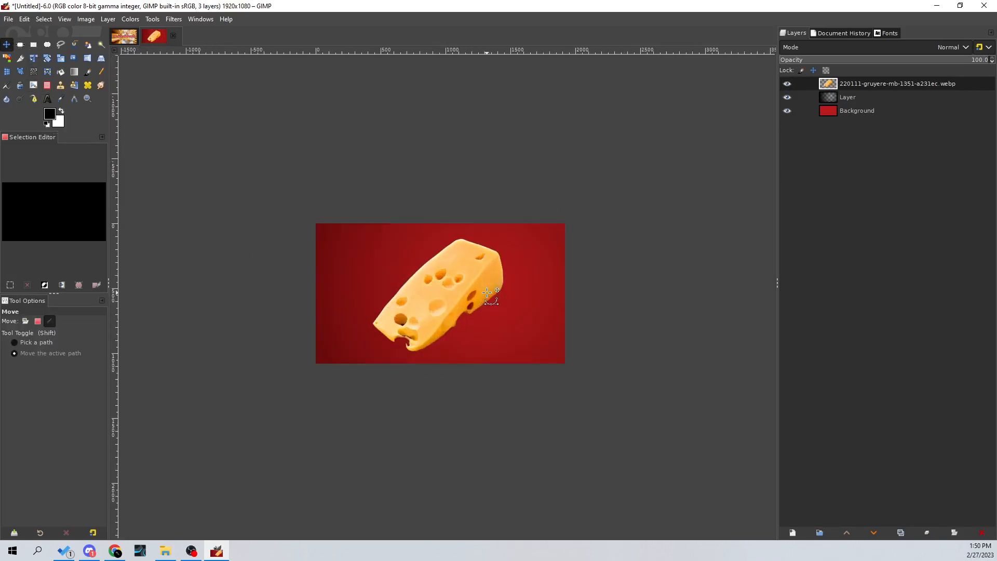
pyautogui.click(34, 45)
pyautogui.moveTo(340, 261); pyautogui.dragTo(544, 312)
pyautogui.moveTo(492, 291); pyautogui.dragTo(471, 294)
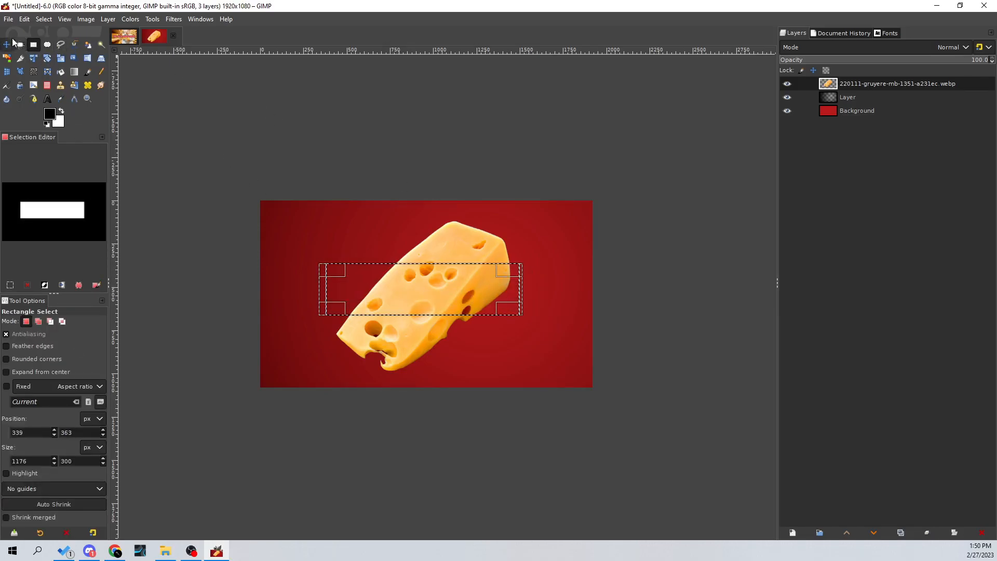
pyautogui.click(6, 45)
pyautogui.click(44, 19)
pyautogui.click(59, 46)
# Step: Duplicate the gruyere layer and hide the original
pyautogui.rightClick(872, 83)
pyautogui.click(878, 198)
pyautogui.click(787, 98)
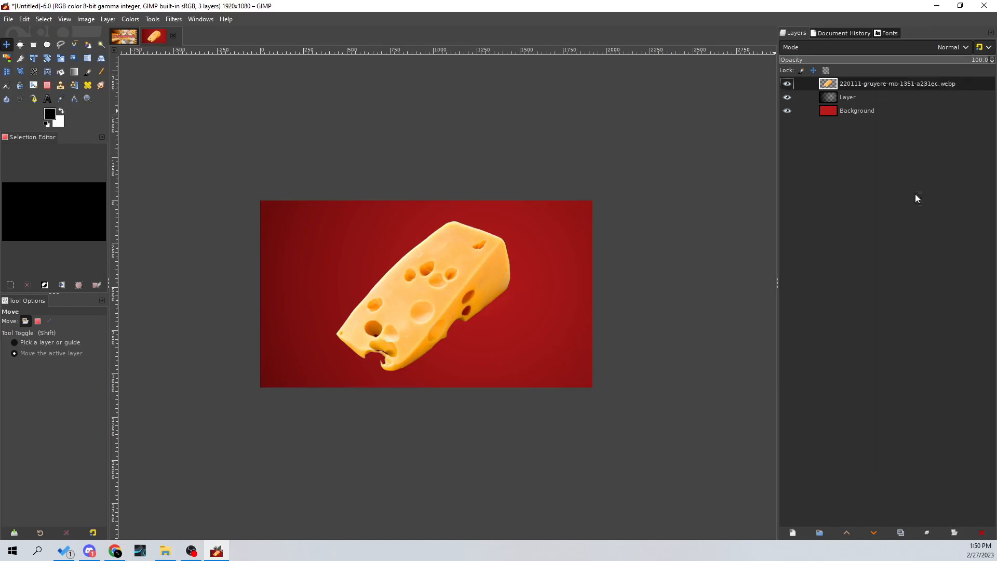
# Step: Apply the Pixelize filter to the gruyere copy with square blocks larger than 16 pixels
pyautogui.click(182, 20)
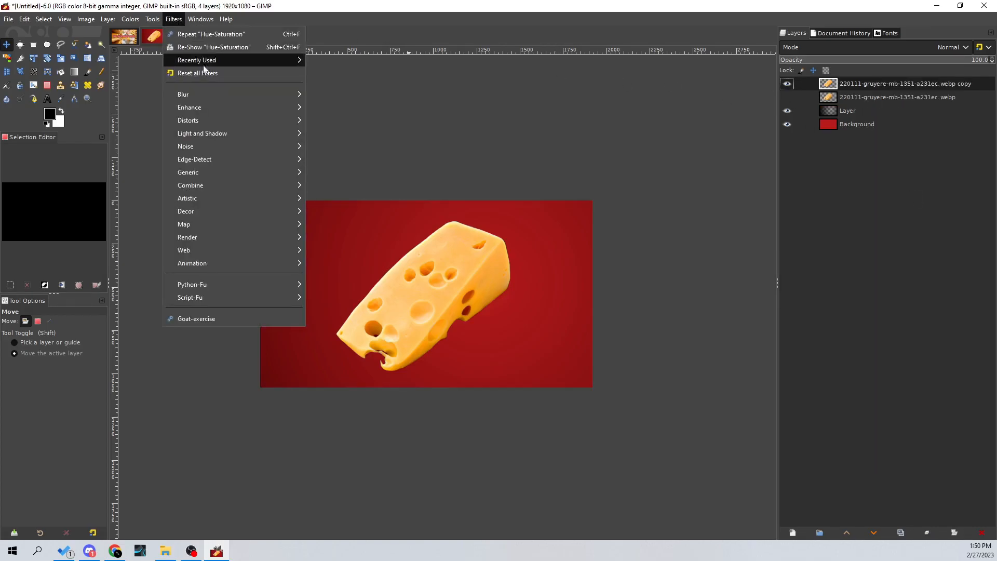
pyautogui.moveTo(213, 93)
pyautogui.click(354, 159)
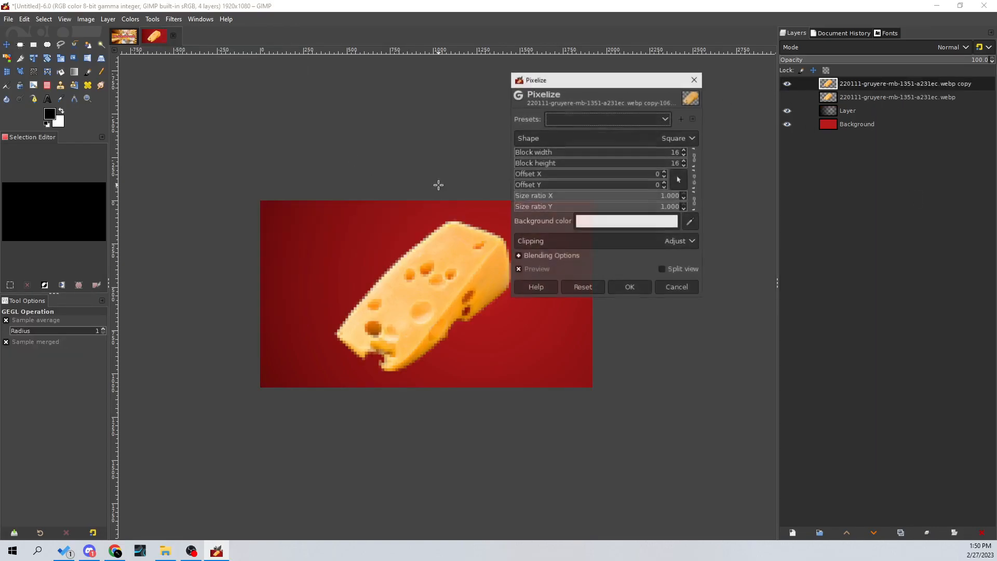
pyautogui.moveTo(529, 155); pyautogui.dragTo(501, 160)
pyautogui.scroll(-3, 445, 206)
pyautogui.click(637, 285)
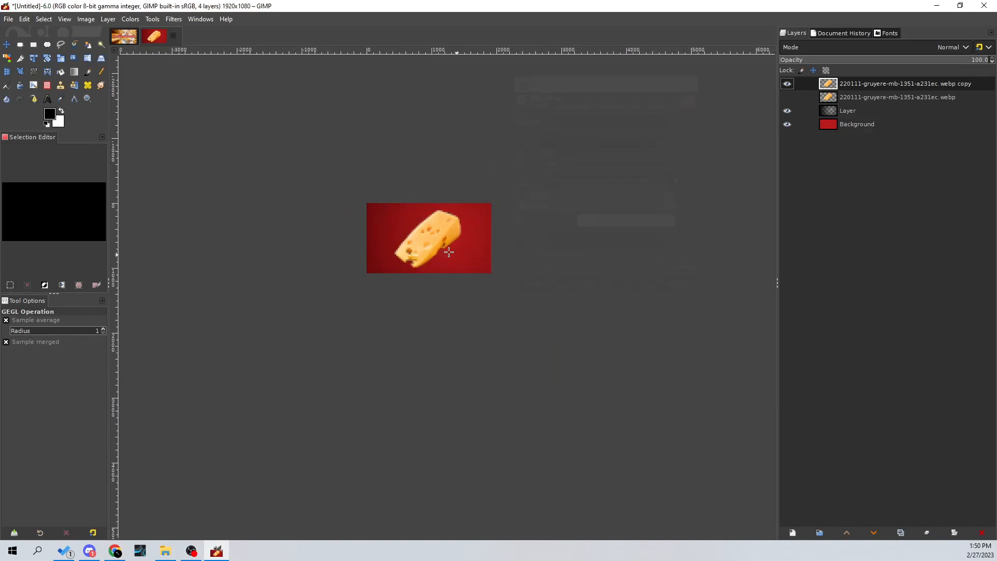
# Step: Add the text SECRET in Impact Condensed over the upper part of the cheese
pyautogui.scroll(3, 463, 230)
pyautogui.click(47, 99)
pyautogui.moveTo(293, 171); pyautogui.dragTo(570, 284)
pyautogui.write('se')
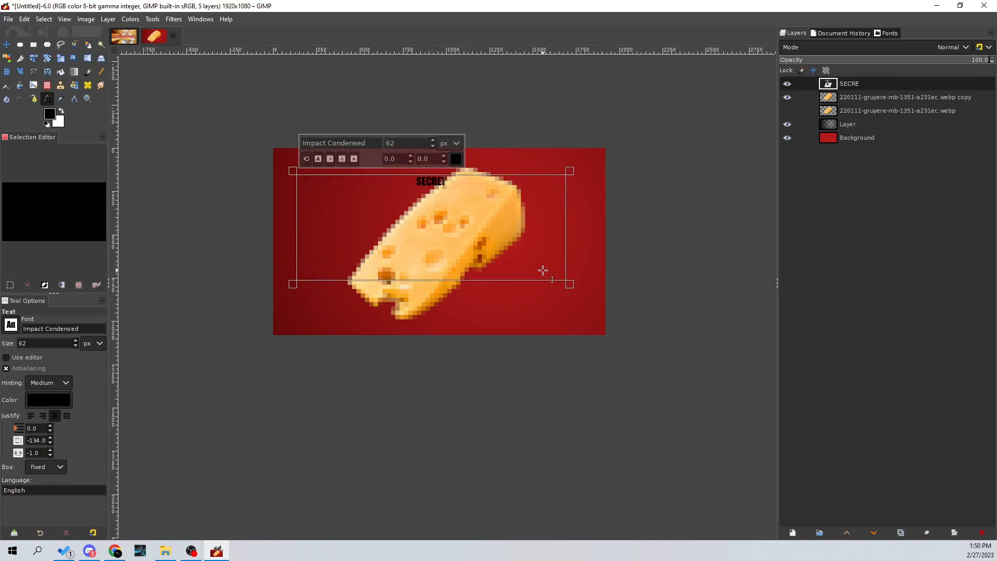
pyautogui.write('CRET')
# Step: Color the SECRET text white, enlarge it to 139 px and shrink its text box to fit
pyautogui.click(454, 159)
pyautogui.moveTo(366, 112); pyautogui.dragTo(355, 94)
pyautogui.click(502, 248)
pyautogui.moveTo(569, 284); pyautogui.dragTo(438, 160)
pyautogui.click(432, 140)
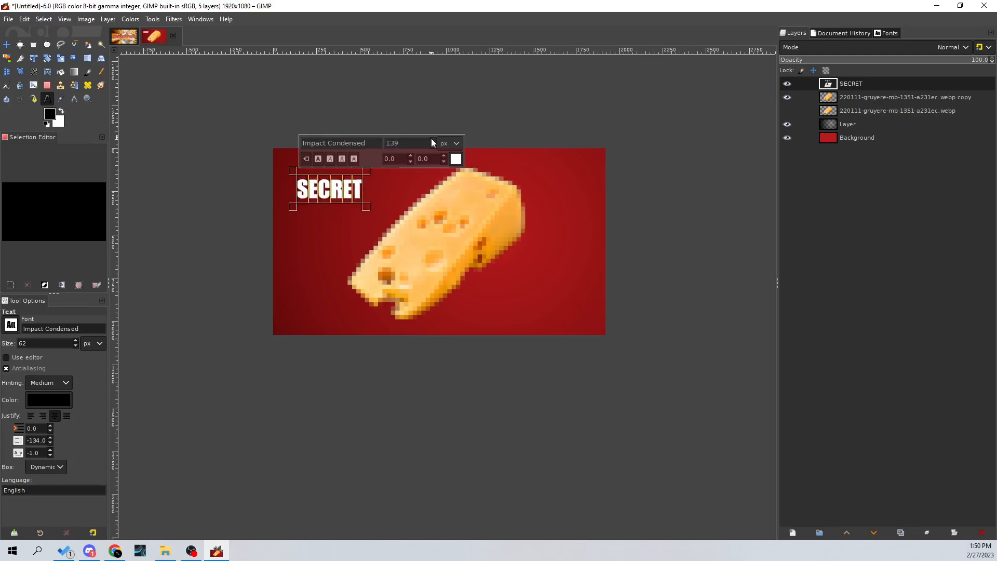
# Step: Scale the SECRET text to 1731 x 439 px and position it across the middle of the canvas
pyautogui.click(60, 58)
pyautogui.moveTo(503, 219); pyautogui.dragTo(596, 219)
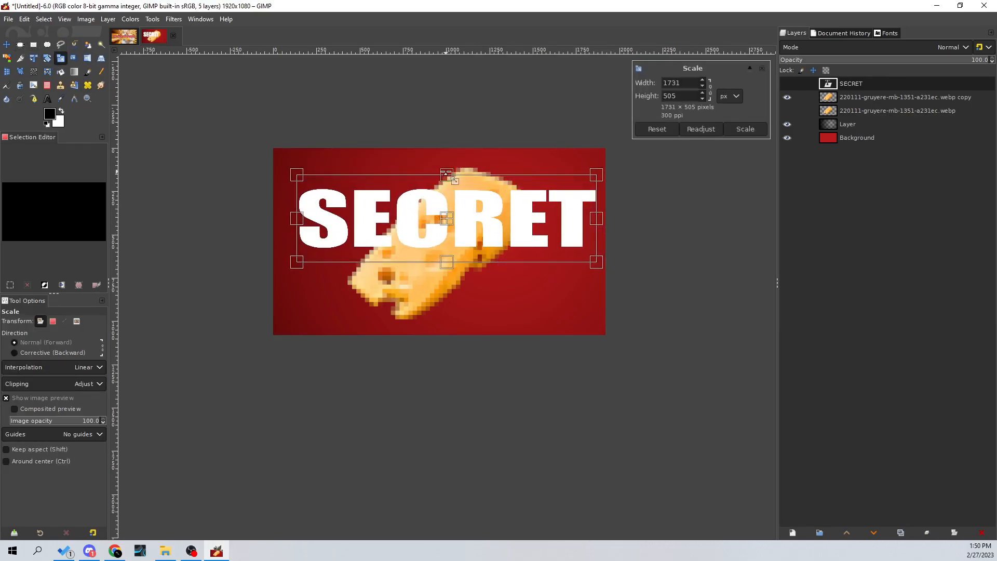
pyautogui.moveTo(447, 175); pyautogui.dragTo(446, 186)
pyautogui.keyDown('shift'); pyautogui.moveTo(448, 223); pyautogui.dragTo(446, 240); pyautogui.keyUp('shift')
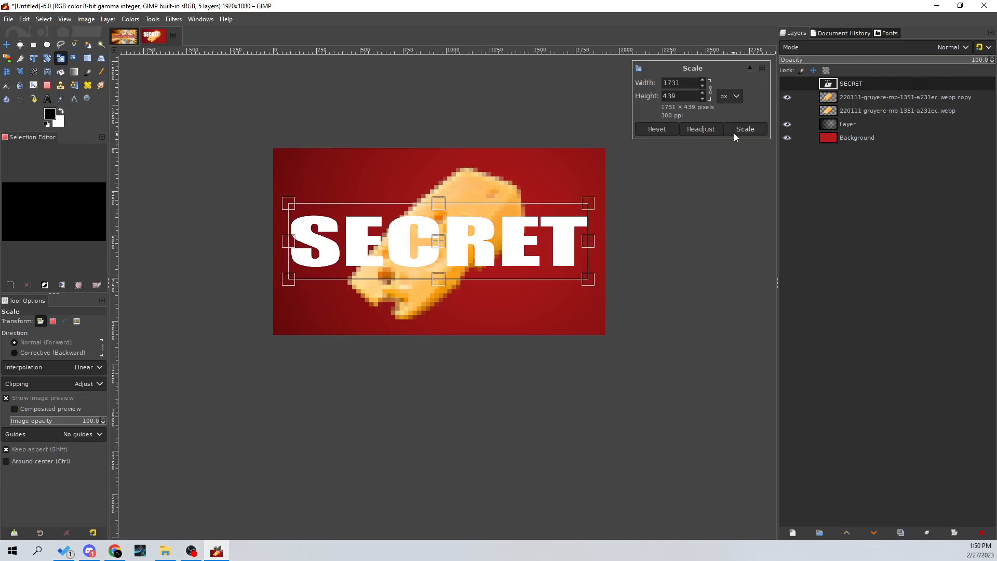
pyautogui.click(738, 131)
pyautogui.click(472, 211)
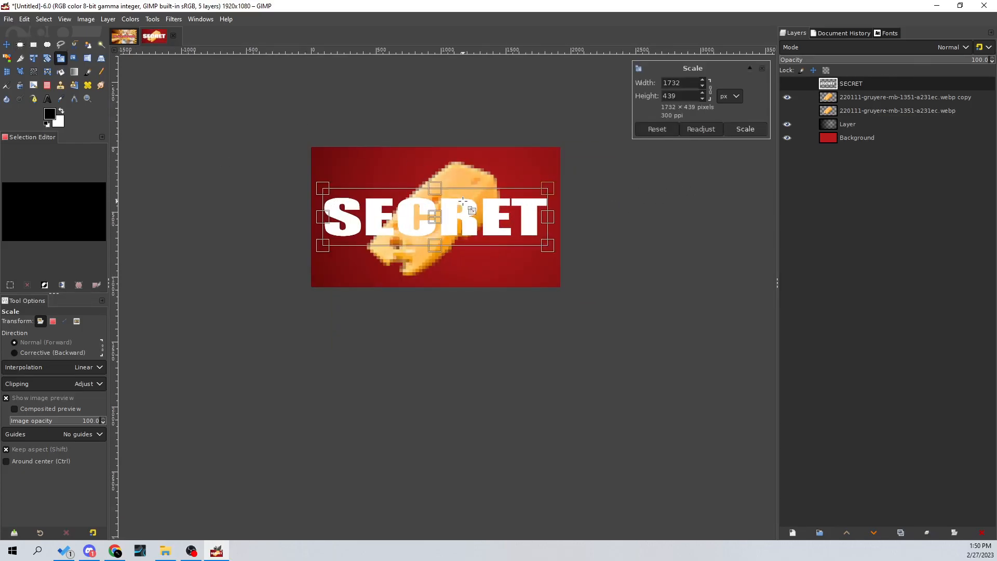
# Step: Nudge the SECRET text slightly upward to center it vertically over the cheese
pyautogui.click(7, 45)
pyautogui.moveTo(480, 209); pyautogui.dragTo(480, 207)
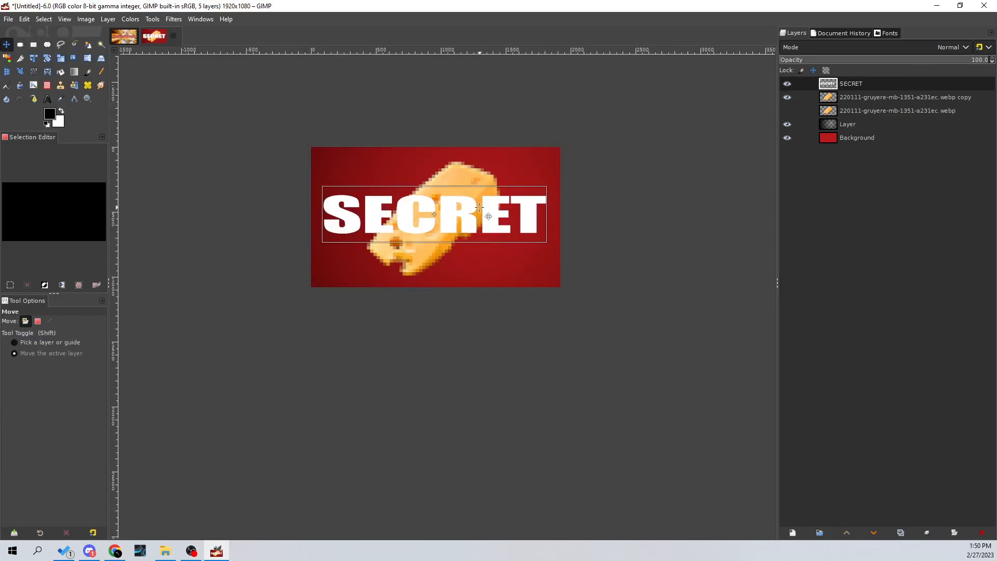
pyautogui.scroll(-4, 545, 201)
pyautogui.scroll(5, 547, 200)
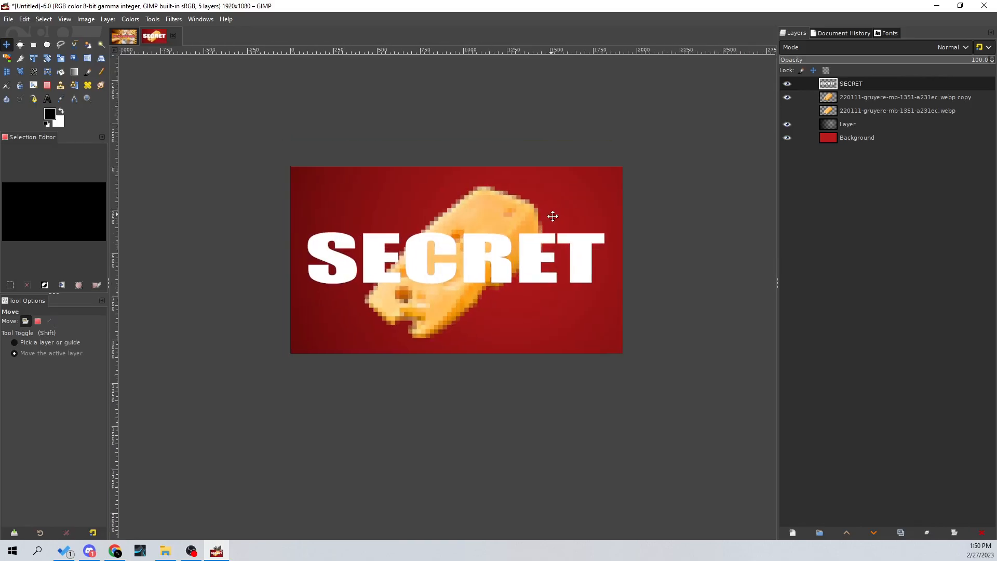
# Step: Delete the SECRET text and pixelated cheese layers, then show the original cheese layer and move it to the canvas's right side
pyautogui.click(982, 533)
pyautogui.click(981, 533)
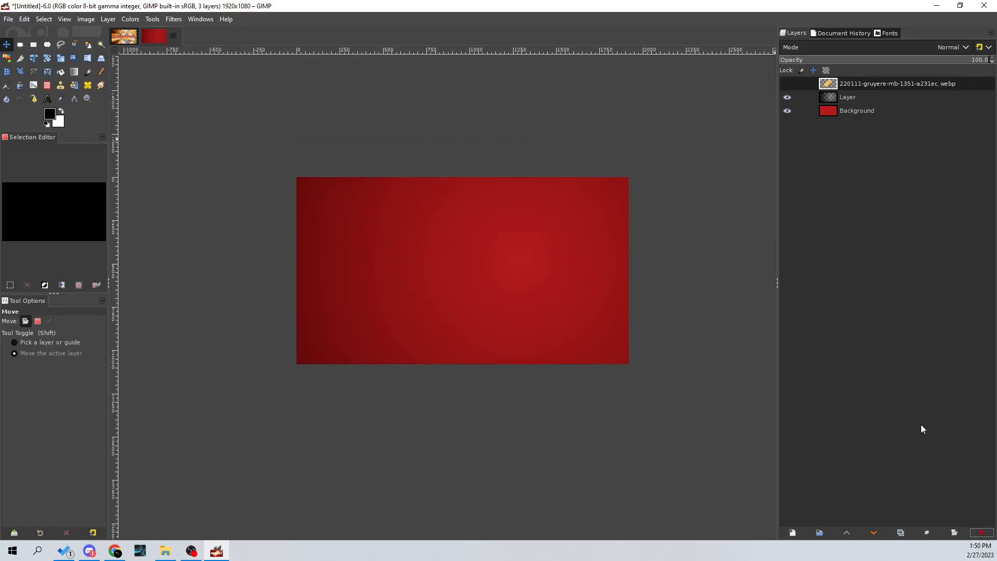
pyautogui.click(787, 84)
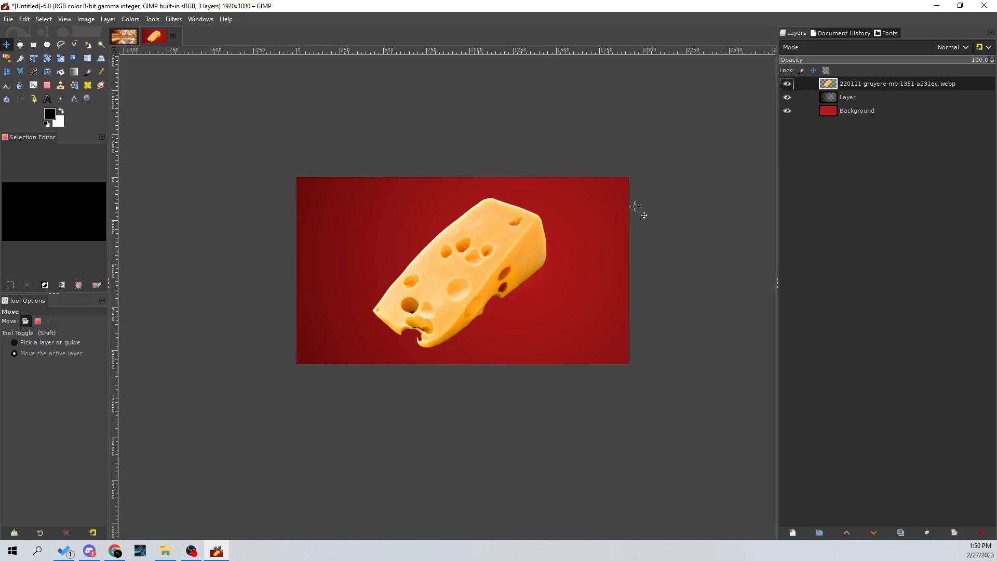
pyautogui.moveTo(473, 277); pyautogui.dragTo(544, 277)
# Step: Add the text THE TRUTH in Impact Condensed at 400 px across the canvas
pyautogui.press('t')
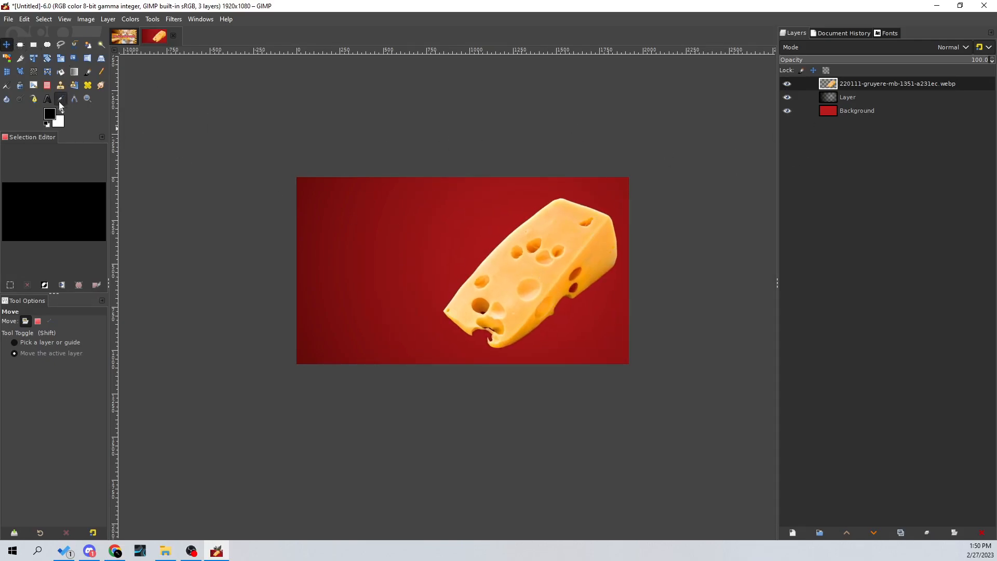
pyautogui.moveTo(313, 195); pyautogui.dragTo(573, 331)
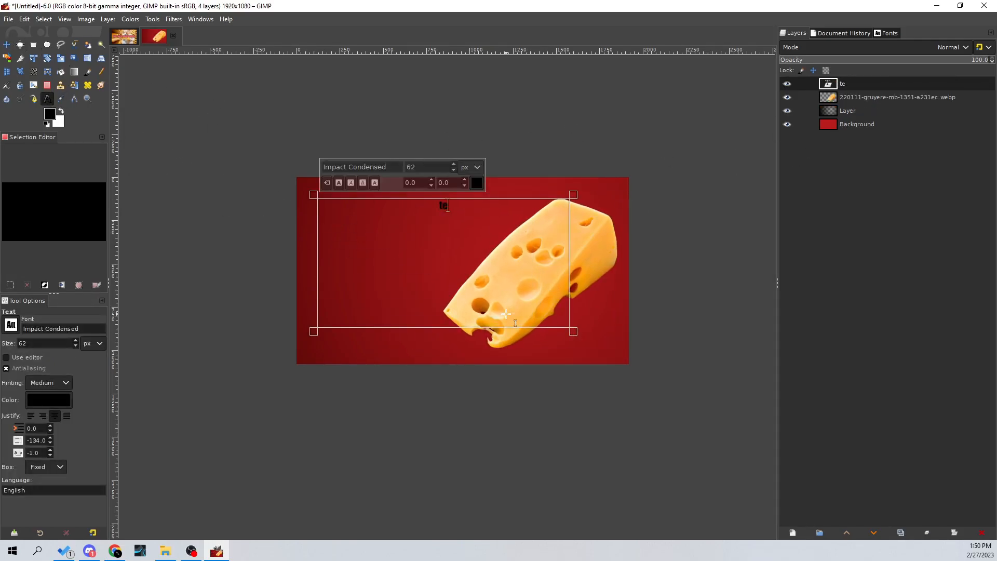
pyautogui.write('THE TRUTH')
pyautogui.hotkey('ctrl', 'a')
pyautogui.write('400')
pyautogui.press('Return')
# Step: Widen the THE TRUTH text box and color the text white
pyautogui.moveTo(573, 333); pyautogui.dragTo(608, 287)
pyautogui.click(477, 184)
pyautogui.click(502, 235)
pyautogui.click(519, 271)
# Step: Add a second line ABOUT at 658 px below THE TRUTH and set the line spacing to -194
pyautogui.click(587, 242)
pyautogui.press('Return')
pyautogui.write('ABOT')
pyautogui.press('BackSpace')
pyautogui.write('UT')
pyautogui.hotkey('shift', 'Home')
pyautogui.click(453, 163)
pyautogui.moveTo(454, 162); pyautogui.dragTo(454, 166)
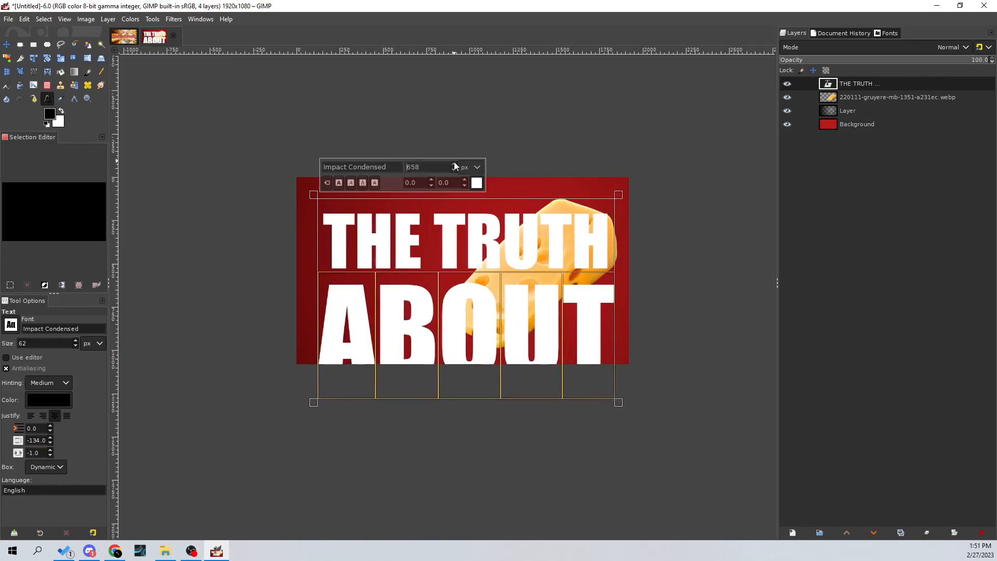
pyautogui.moveTo(50, 445); pyautogui.dragTo(52, 447)
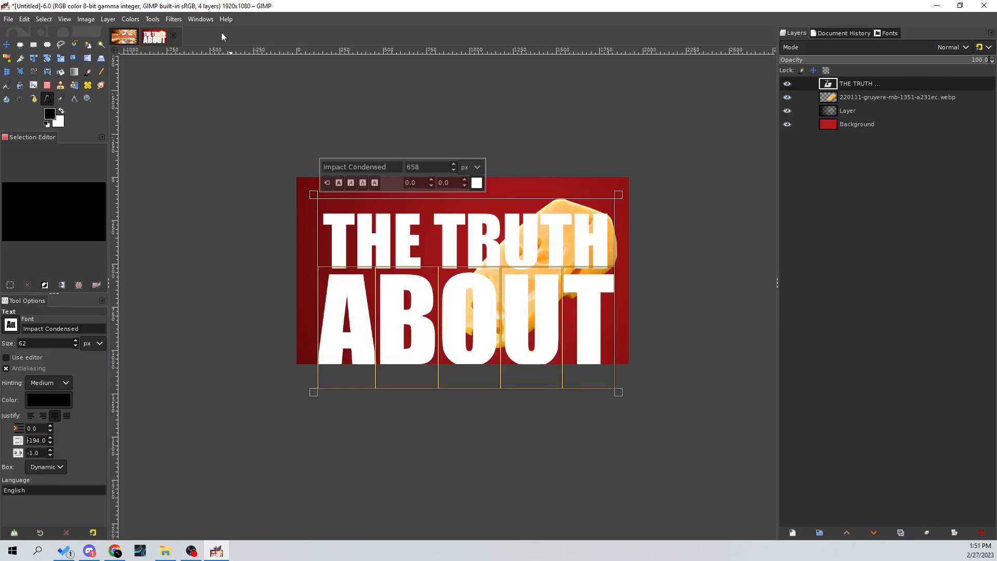
# Step: Scale the THE TRUTH ABOUT text to 960 x 613 px in the upper-left part of the canvas
pyautogui.click(60, 61)
pyautogui.moveTo(683, 338); pyautogui.dragTo(528, 299)
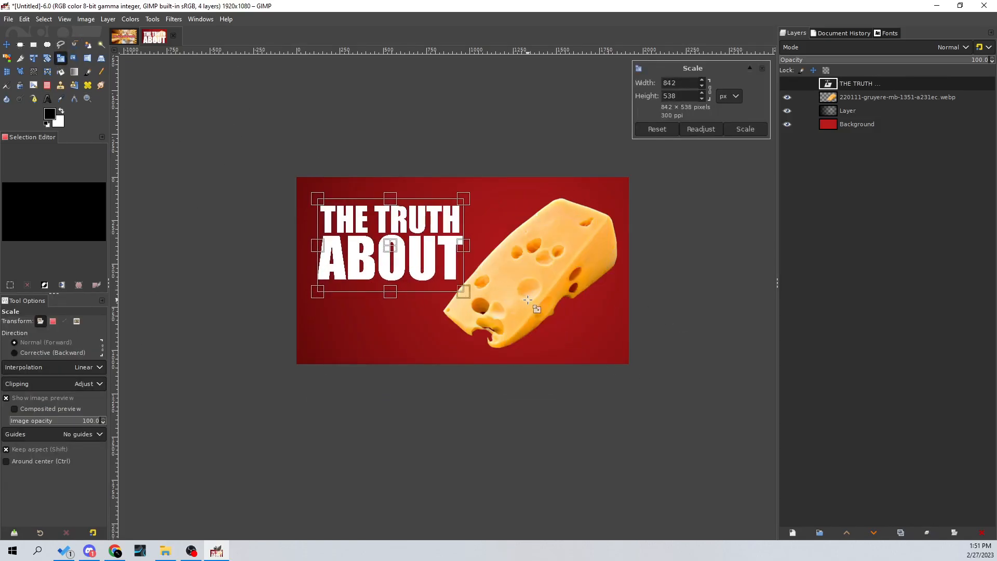
pyautogui.moveTo(318, 198); pyautogui.dragTo(298, 185)
pyautogui.moveTo(383, 239); pyautogui.dragTo(397, 239)
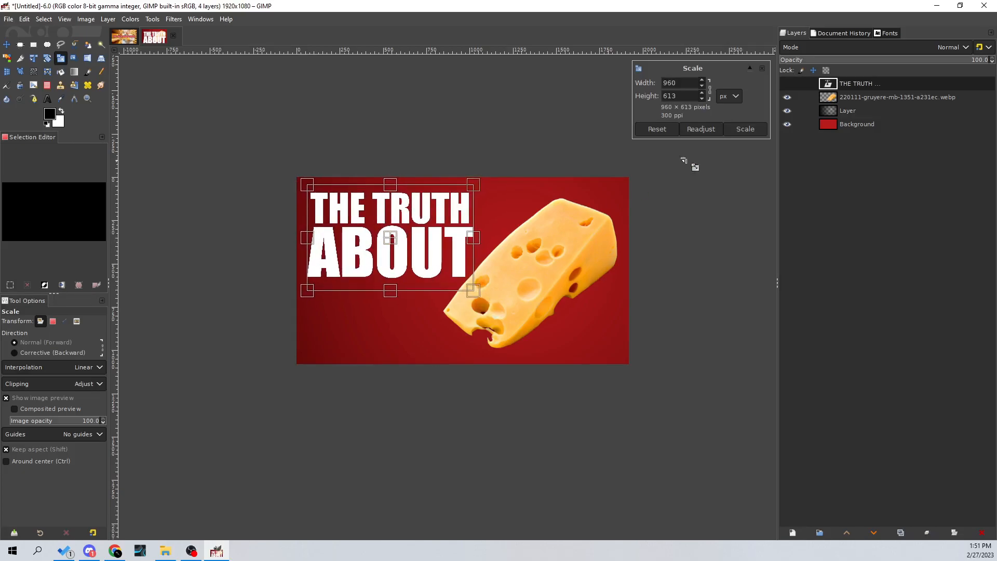
pyautogui.press('Return')
# Step: Add the text CHEESE in a new text box below ABOUT
pyautogui.click(60, 99)
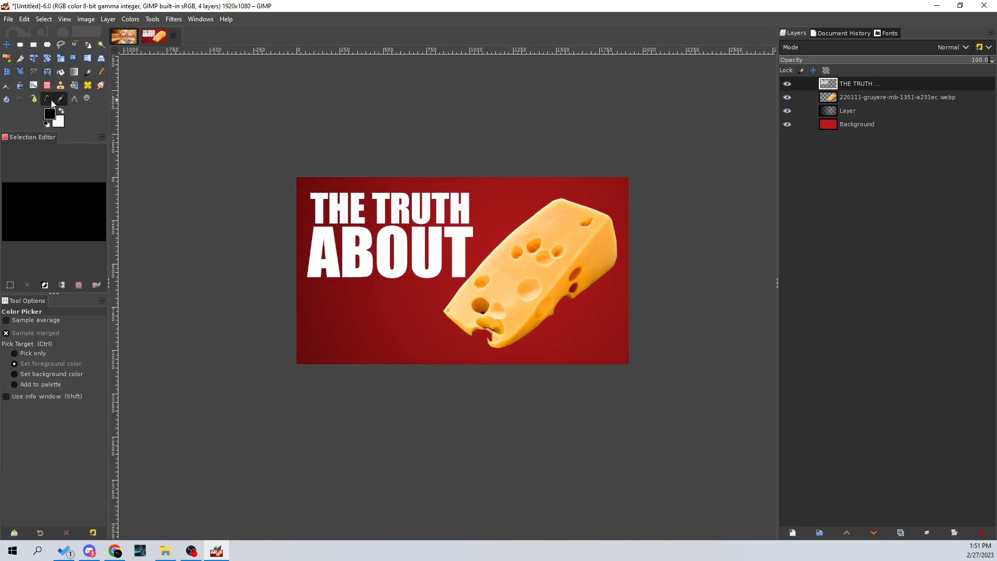
pyautogui.click(48, 99)
pyautogui.moveTo(320, 287); pyautogui.dragTo(633, 343)
pyautogui.write('CHESE')
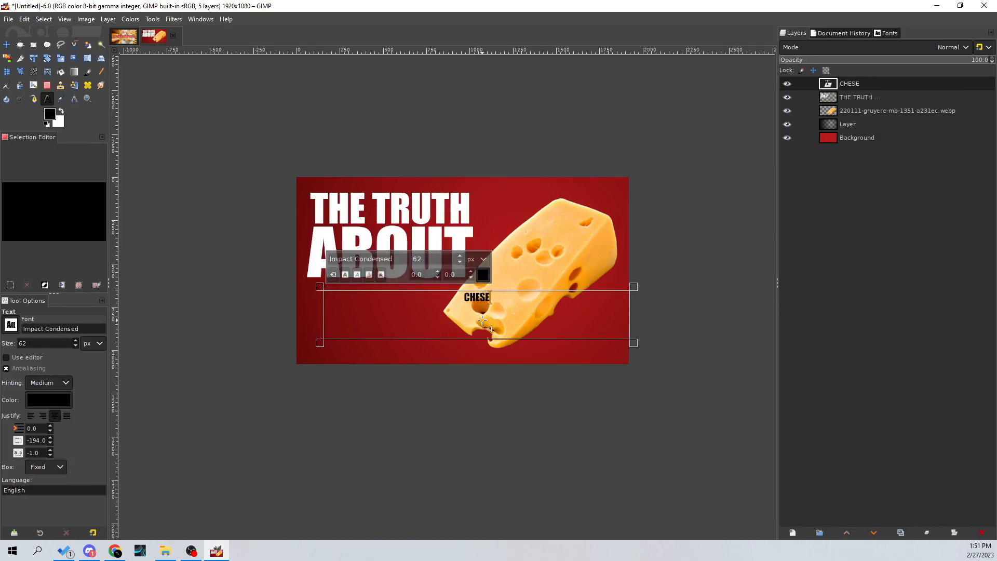
pyautogui.press('BackSpace')
pyautogui.press('BackSpace')
pyautogui.write('ESE')
# Step: Set the CHEESE text size to 400 px and resize its text box to fit
pyautogui.hotkey('ctrl', 'a')
pyautogui.click(424, 254)
pyautogui.write('400')
pyautogui.press('Return')
pyautogui.click(633, 343)
# Step: Change the CHEESE text's font to BubbleGum and reduce its size
pyautogui.click(14, 326)
pyautogui.scroll(10, 59, 369)
pyautogui.scroll(10, 61, 390)
pyautogui.scroll(10, 58, 395)
pyautogui.scroll(5, 55, 397)
pyautogui.scroll(10, 54, 399)
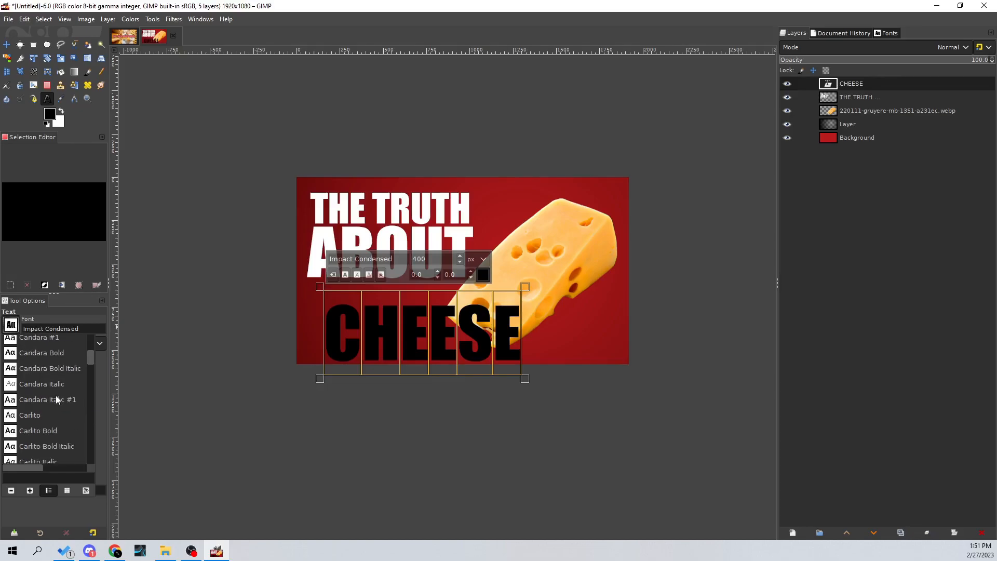
pyautogui.click(54, 404)
pyautogui.click(460, 263)
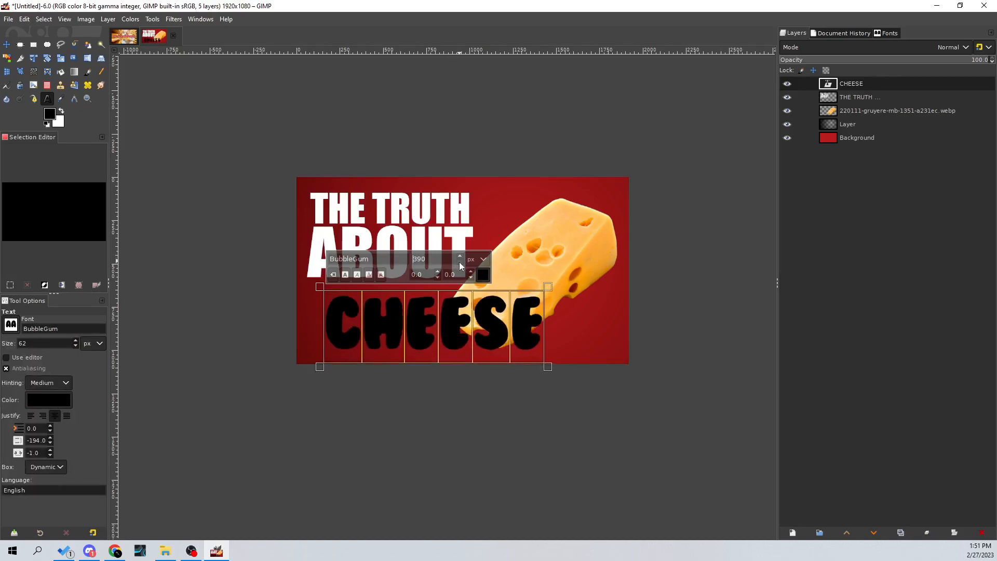
# Step: Left-align the CHEESE text under ABOUT and nudge the THE TRUTH ABOUT text slightly down
pyautogui.click(7, 45)
pyautogui.moveTo(418, 291); pyautogui.dragTo(398, 296)
pyautogui.moveTo(424, 267); pyautogui.dragTo(422, 271)
pyautogui.moveTo(558, 264); pyautogui.dragTo(560, 264)
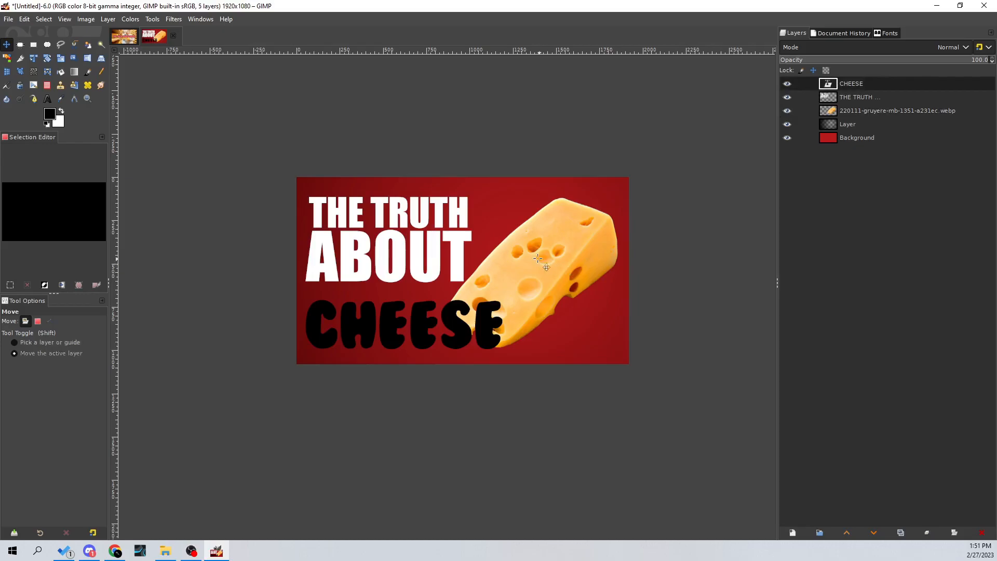
pyautogui.scroll(1, 490, 283)
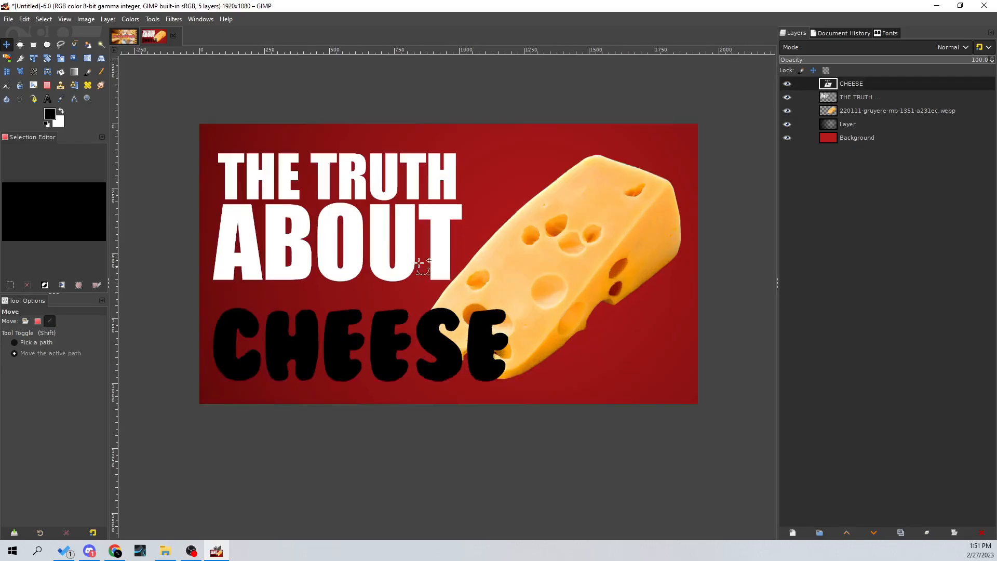
# Step: Try flipping the cheese wedge horizontally and stacking its layer above the THE TRUTH ABOUT text
pyautogui.click(855, 112)
pyautogui.click(73, 57)
pyautogui.click(87, 58)
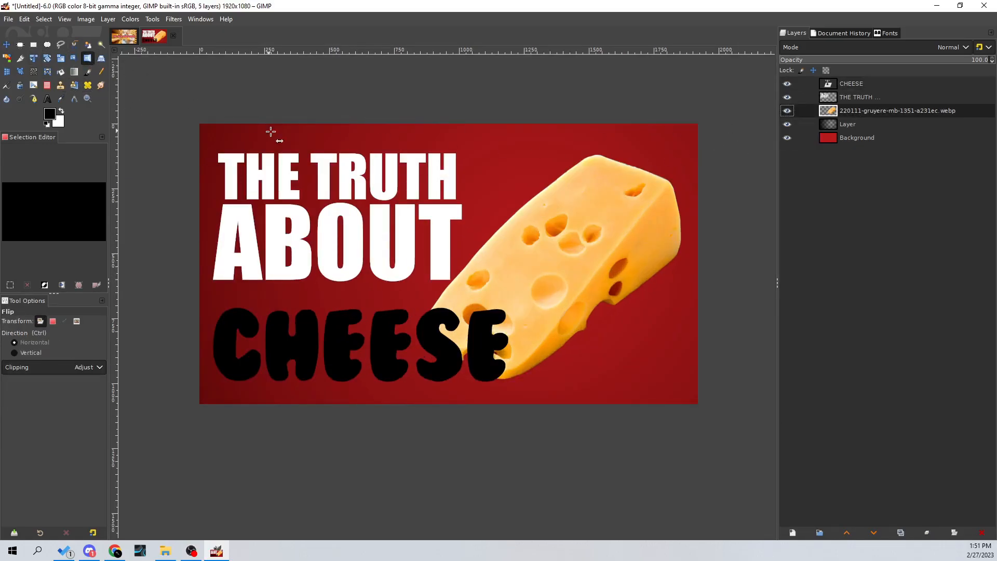
pyautogui.click(271, 130)
pyautogui.click(6, 48)
pyautogui.moveTo(518, 240)
pyautogui.mouseDown()
pyautogui.moveTo(570, 241)
pyautogui.moveTo(535, 235)
pyautogui.mouseUp()
pyautogui.scroll(-4, 543, 237)
pyautogui.scroll(3, 551, 242)
pyautogui.moveTo(868, 111); pyautogui.dragTo(868, 96)
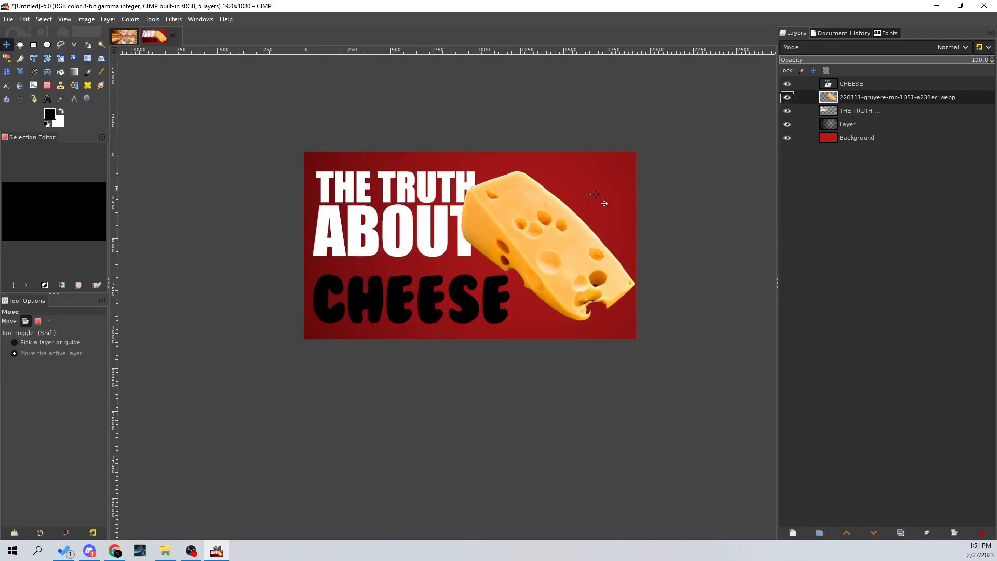
pyautogui.moveTo(559, 222); pyautogui.dragTo(564, 223)
# Step: Undo the cheese wedge's flip, moves and layer reordering
pyautogui.hotkey('ctrl', 'z')
pyautogui.hotkey('ctrl', 'z')
pyautogui.hotkey('ctrl', 'z')
pyautogui.hotkey('ctrl', 'z')
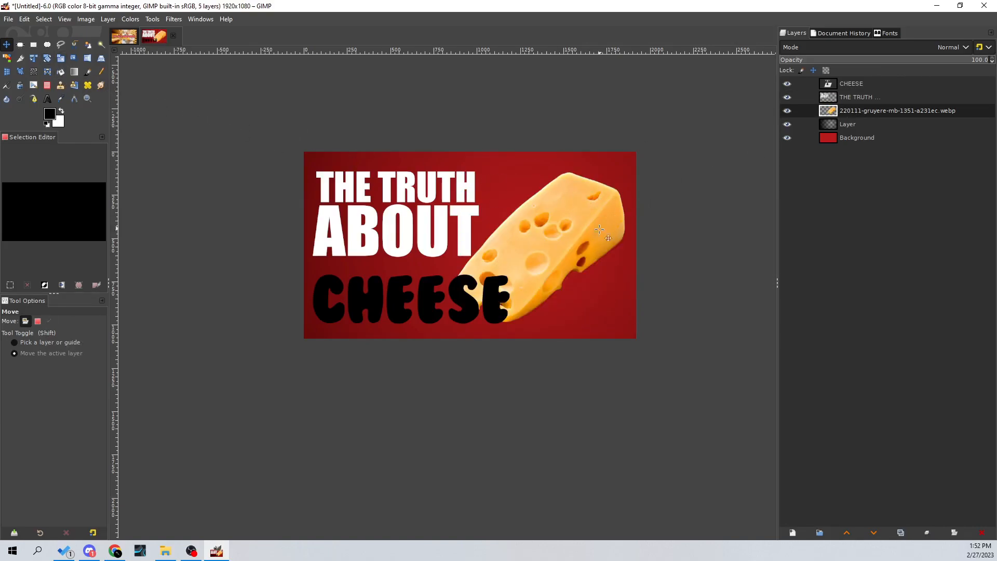
# Step: Cut off the lower end of the cheese wedge along a jagged freehand selection, then clear the selection
pyautogui.moveTo(542, 227); pyautogui.dragTo(543, 227)
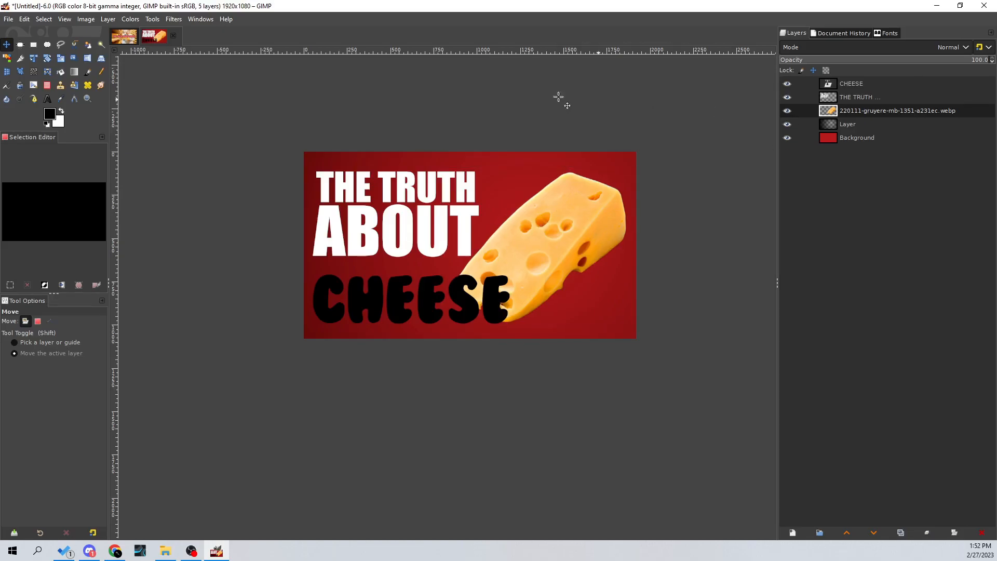
pyautogui.click(60, 44)
pyautogui.scroll(3, 519, 263)
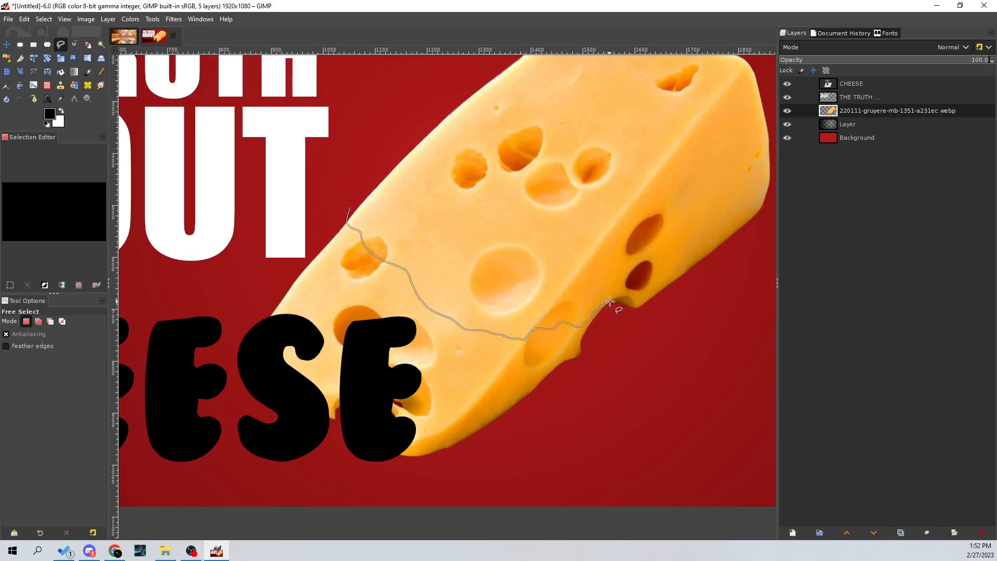
pyautogui.moveTo(632, 320)
pyautogui.mouseDown()
pyautogui.moveTo(329, 527)
pyautogui.moveTo(262, 175)
pyautogui.moveTo(349, 209)
pyautogui.mouseUp()
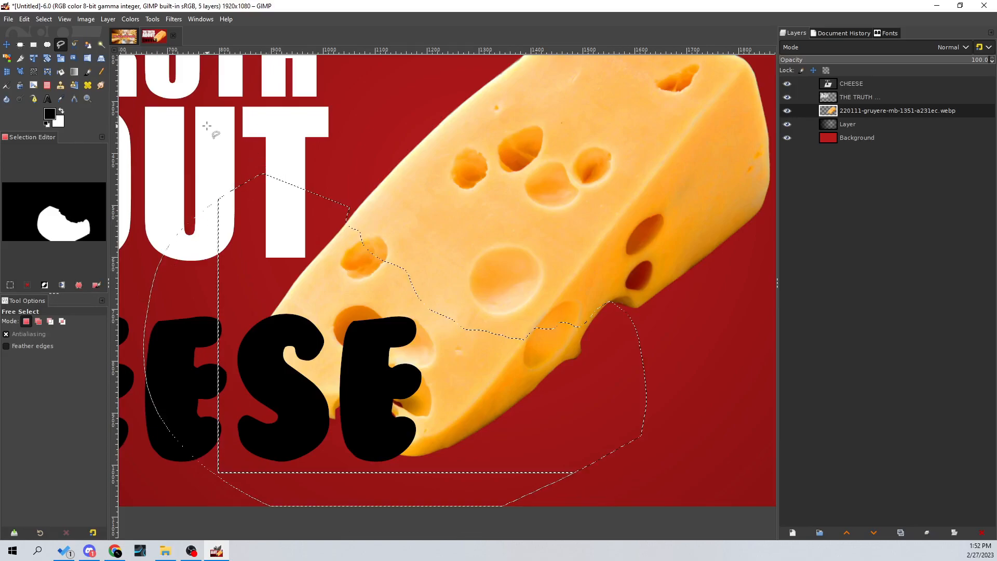
pyautogui.press('Delete')
pyautogui.click(43, 20)
pyautogui.click(52, 46)
pyautogui.scroll(-5, 506, 267)
pyautogui.scroll(2, 519, 256)
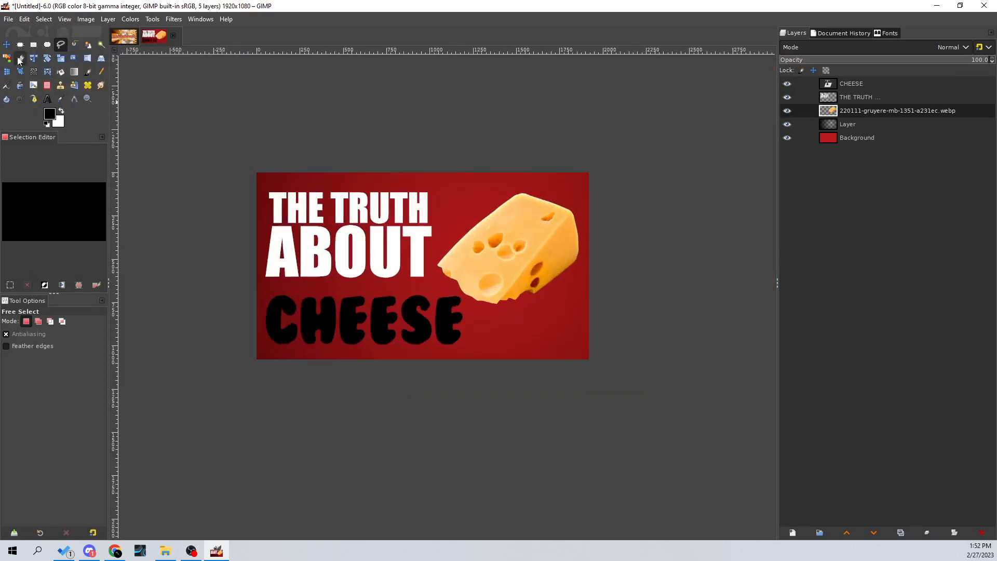
# Step: Trim the pointed left tip of the cheese wedge with a freehand selection, then clear the selection
pyautogui.scroll(2, 499, 266)
pyautogui.click(6, 46)
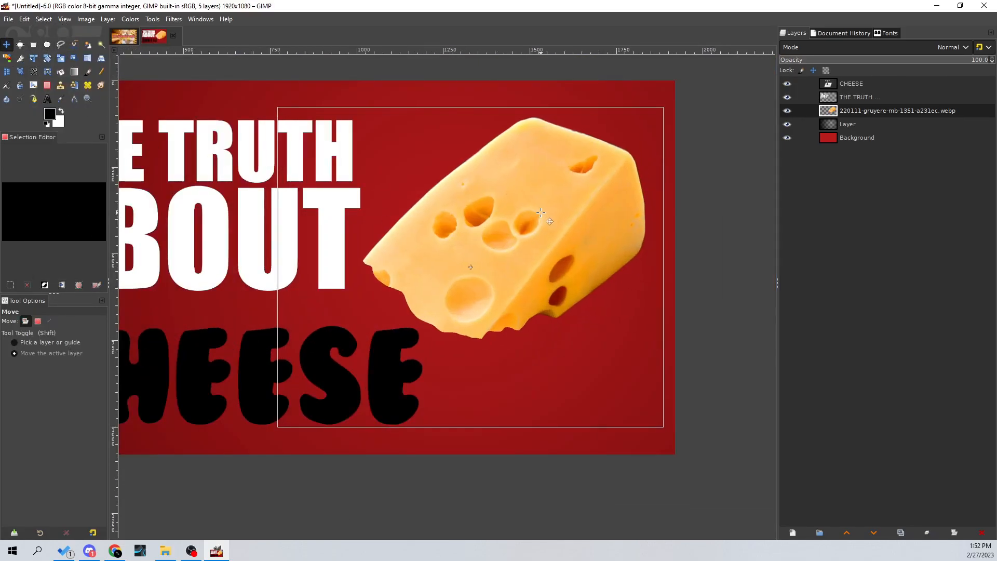
pyautogui.click(61, 45)
pyautogui.moveTo(366, 194); pyautogui.dragTo(376, 197)
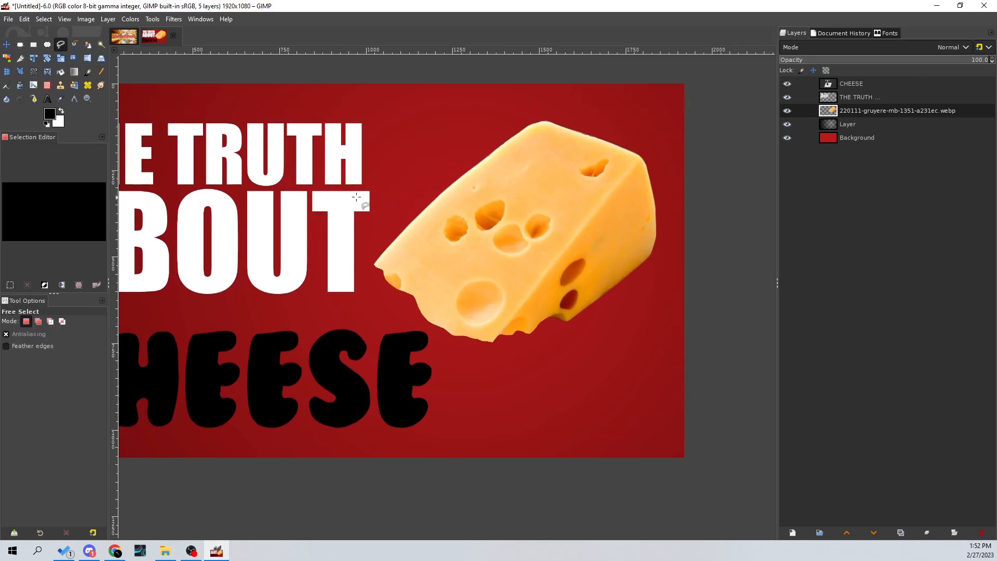
pyautogui.scroll(4, 380, 254)
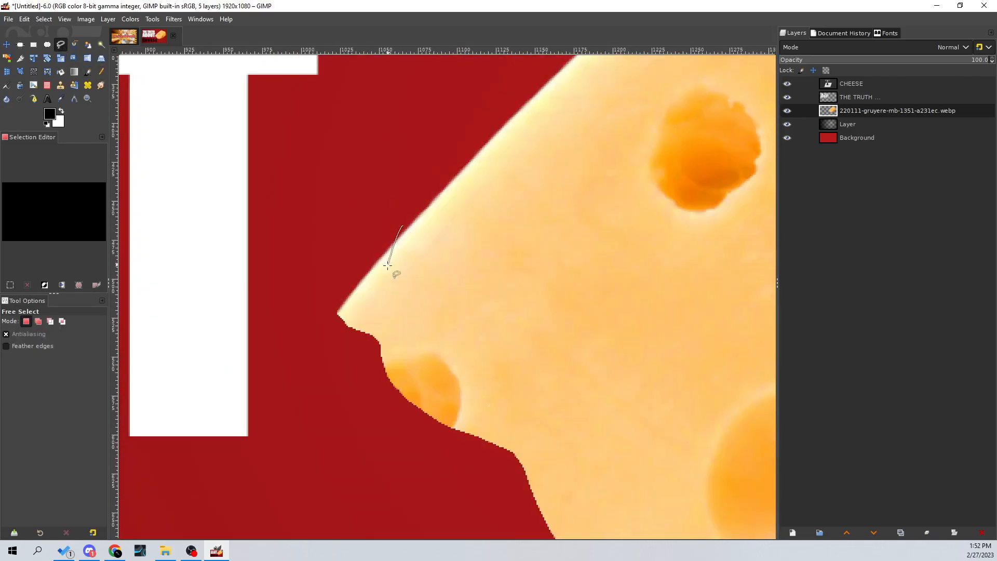
pyautogui.moveTo(380, 340)
pyautogui.mouseDown()
pyautogui.moveTo(307, 228)
pyautogui.moveTo(369, 162)
pyautogui.mouseUp()
pyautogui.press('Delete')
pyautogui.click(43, 20)
pyautogui.click(52, 47)
# Step: Nudge the trimmed cheese wedge slightly upward beside the text
pyautogui.scroll(-8, 593, 320)
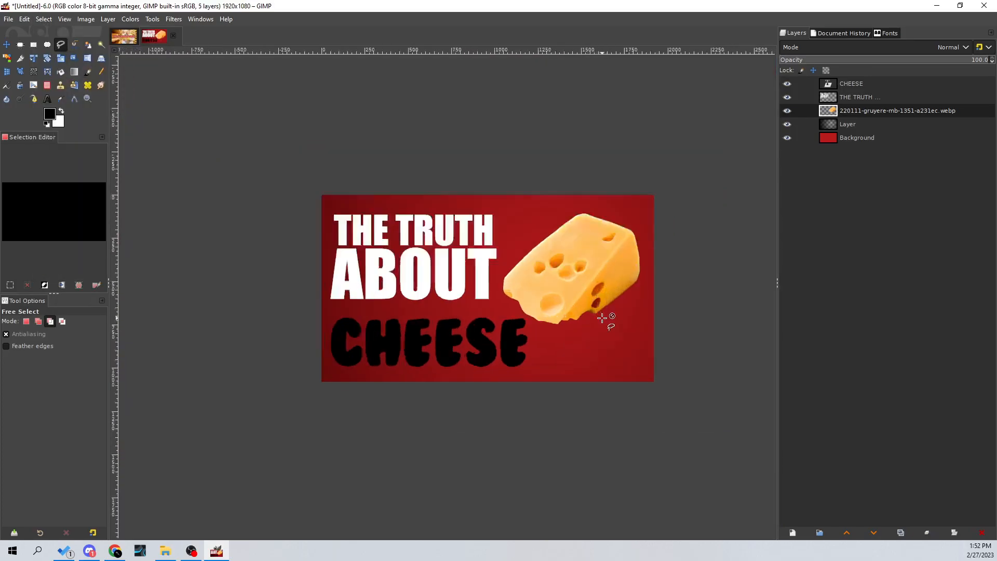
pyautogui.scroll(-2, 593, 321)
pyautogui.scroll(6, 597, 322)
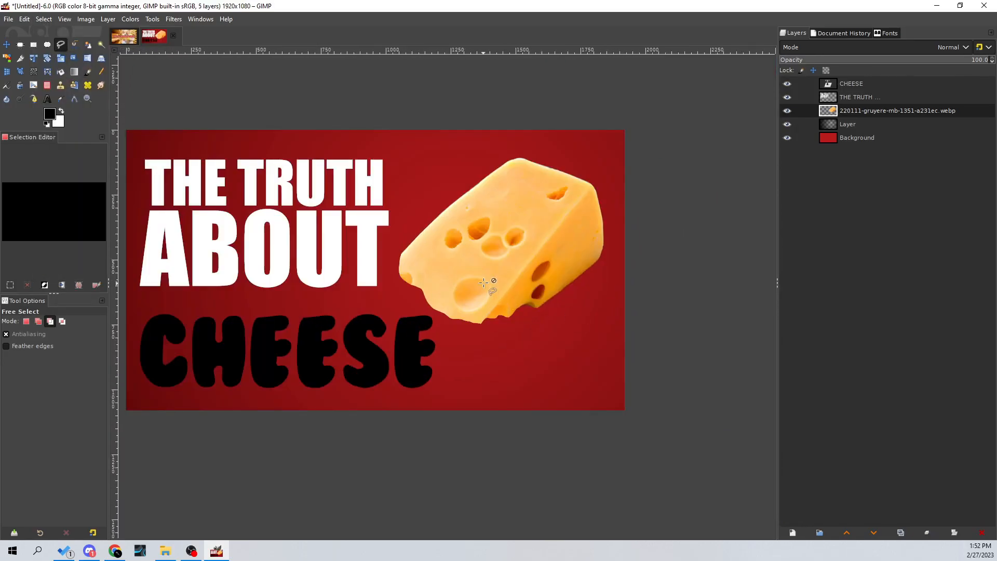
pyautogui.scroll(-4, 519, 280)
pyautogui.scroll(5, 545, 266)
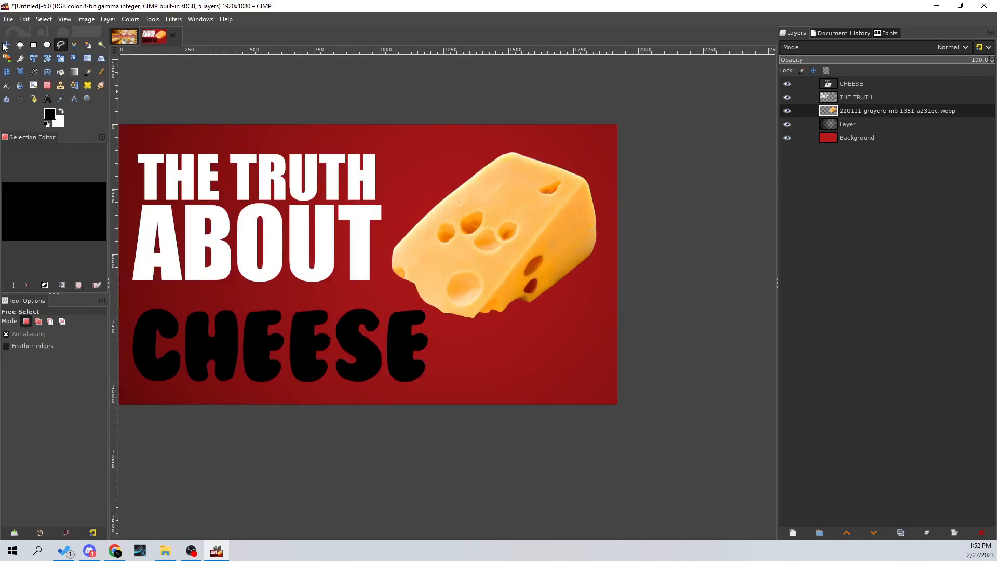
pyautogui.press('m')
pyautogui.moveTo(493, 230); pyautogui.dragTo(499, 232)
pyautogui.moveTo(583, 255); pyautogui.dragTo(615, 237)
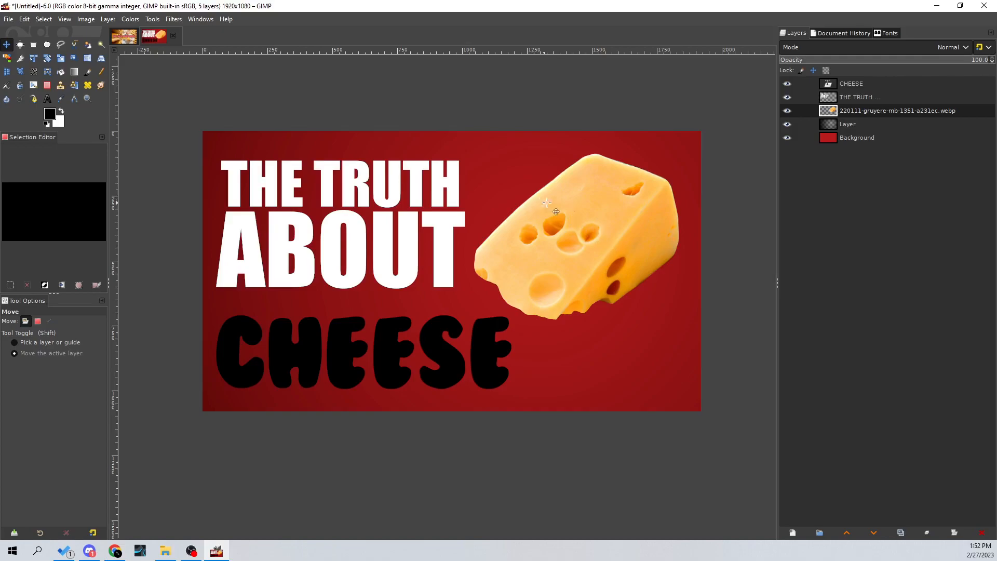
# Step: Reduce the CHEESE text size until it is about as wide as ABOUT
pyautogui.hotkey('shift', 's')
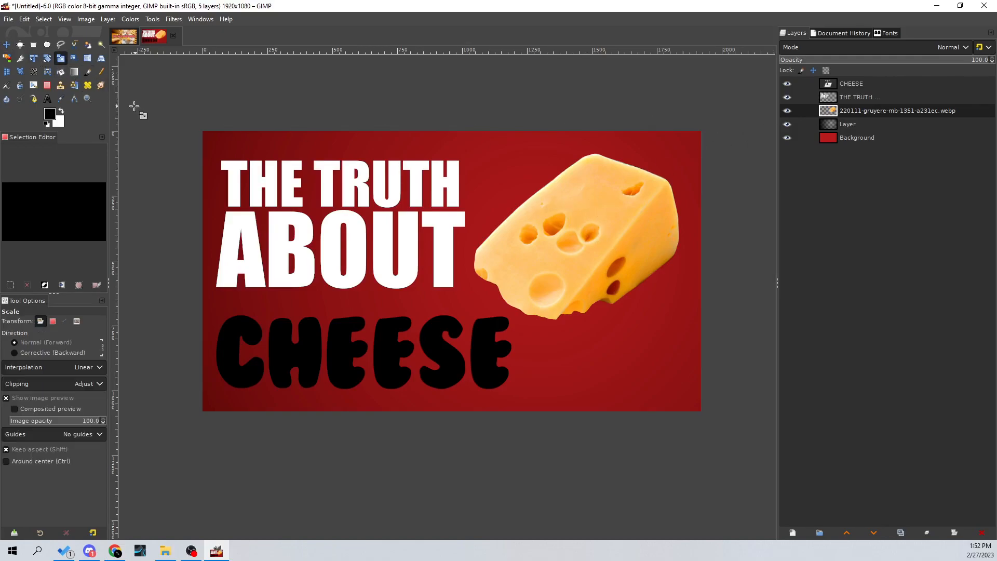
pyautogui.click(851, 89)
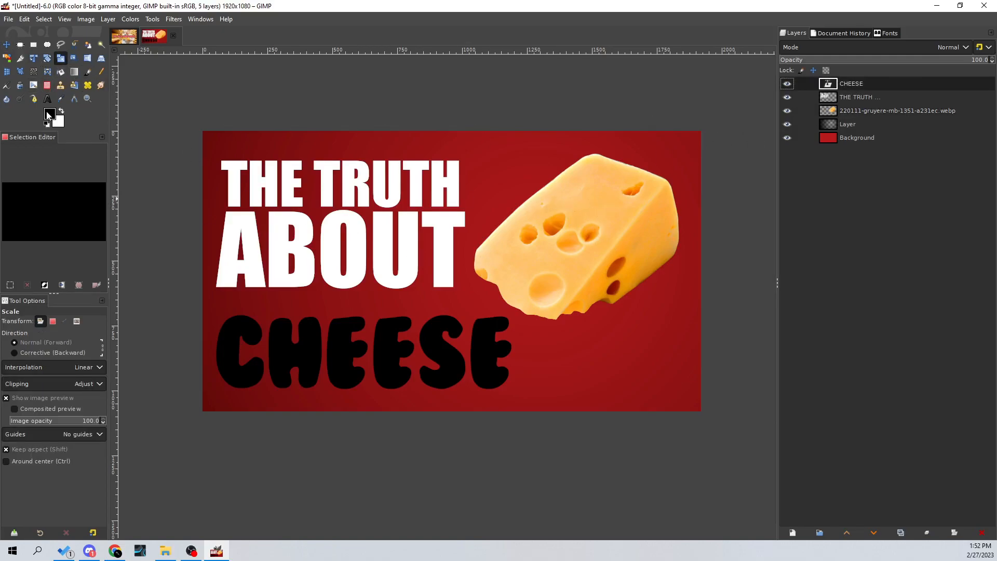
pyautogui.click(47, 99)
pyautogui.click(400, 347)
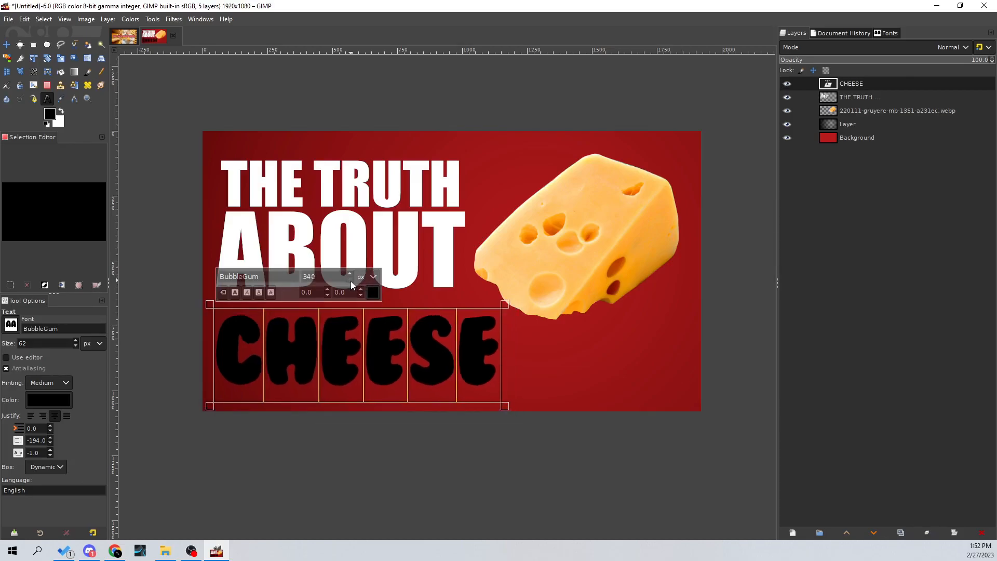
pyautogui.click(350, 281)
pyautogui.click(7, 45)
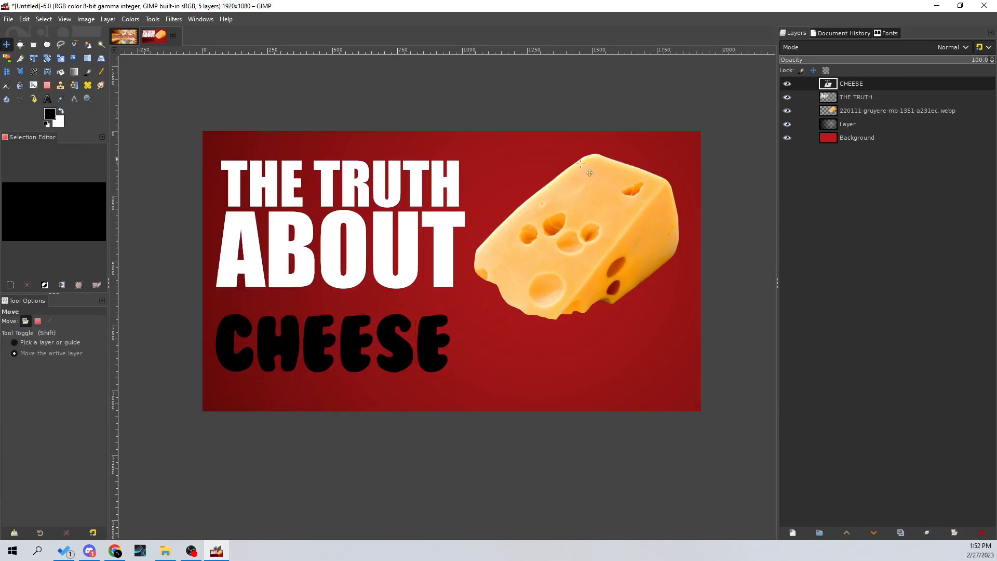
# Step: Crop the cheese wedge's layer to its content
pyautogui.click(906, 112)
pyautogui.click(107, 20)
pyautogui.click(178, 235)
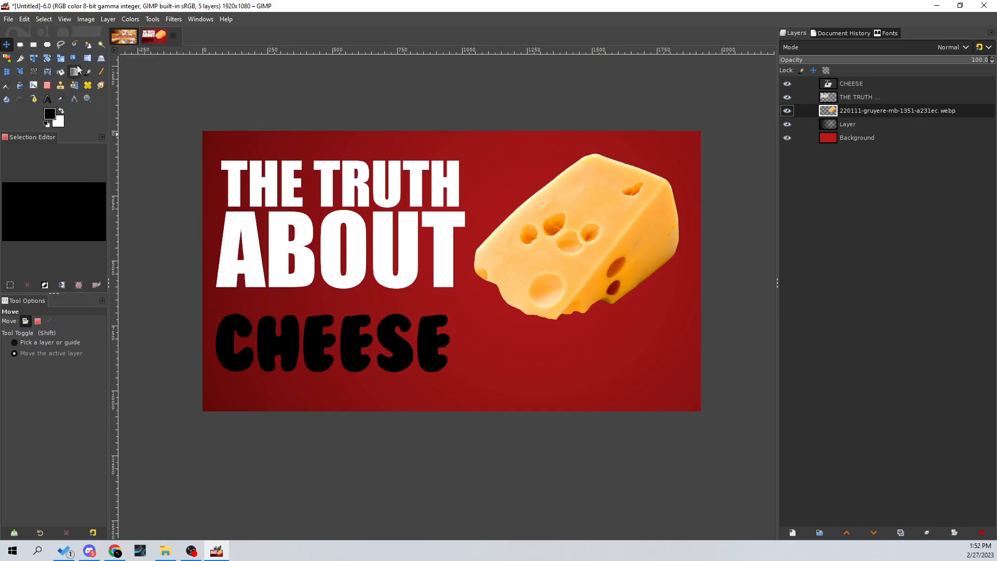
# Step: Scale the cheese wedge up to 964 × 918 px without keeping its proportions
pyautogui.hotkey('shift', 's')
pyautogui.click(397, 236)
pyautogui.moveTo(397, 237); pyautogui.dragTo(546, 314)
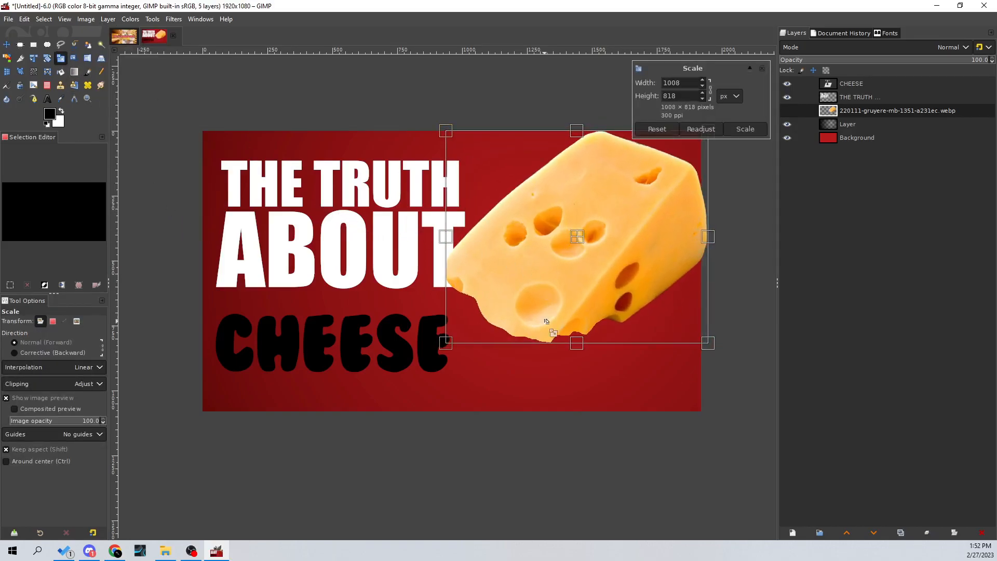
pyautogui.moveTo(579, 344); pyautogui.dragTo(580, 370)
pyautogui.moveTo(446, 250); pyautogui.dragTo(458, 250)
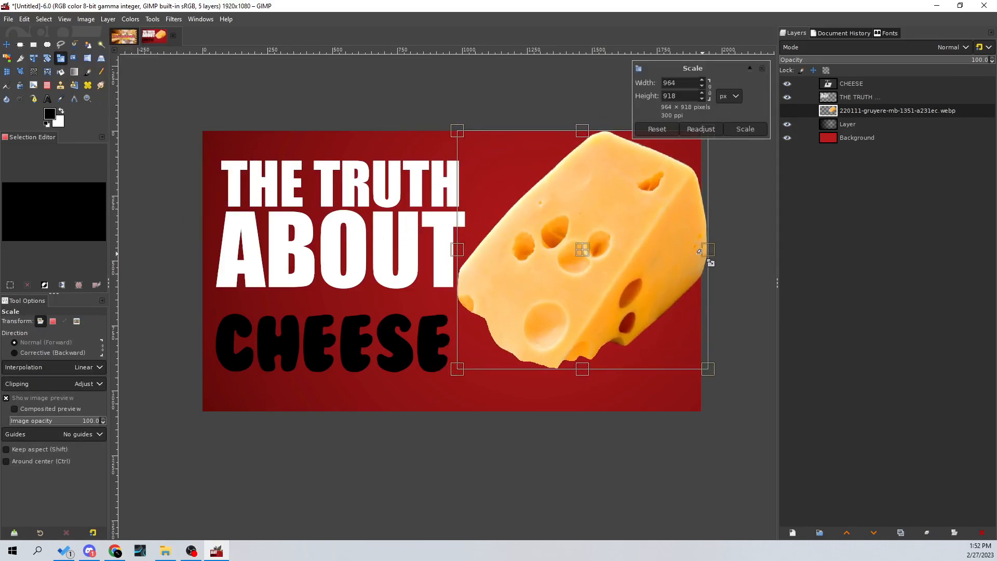
pyautogui.click(745, 128)
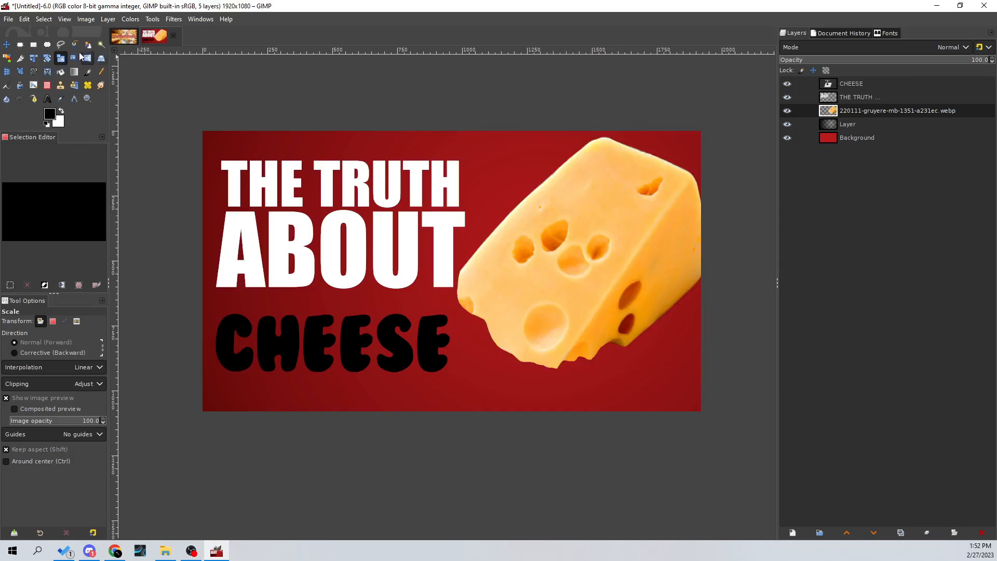
# Step: Rotate the cheese wedge by -9.38 degrees and reposition it fully inside the canvas beside the text
pyautogui.click(47, 58)
pyautogui.moveTo(481, 102); pyautogui.dragTo(514, 102)
pyautogui.click(744, 145)
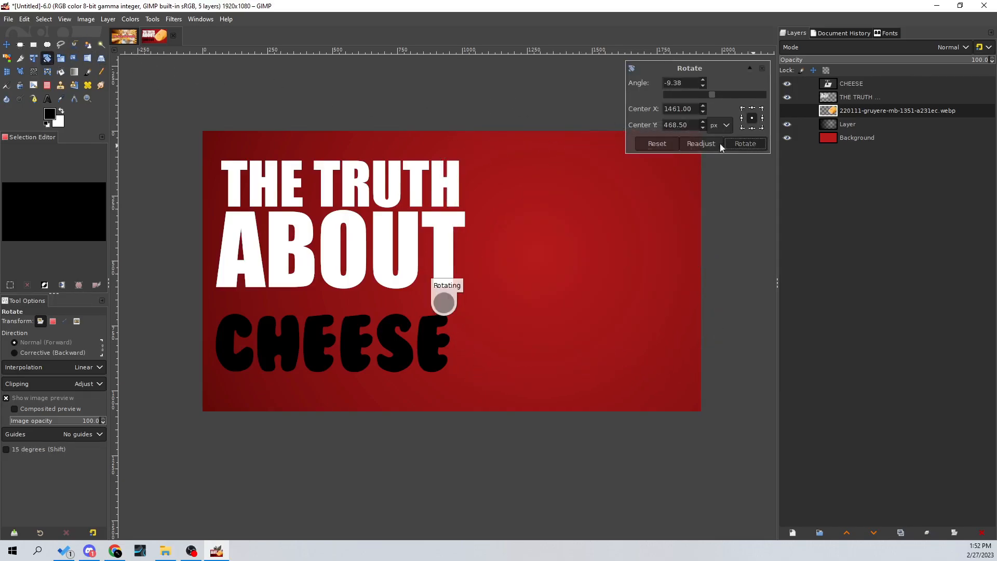
pyautogui.click(7, 44)
pyautogui.moveTo(654, 225); pyautogui.dragTo(645, 250)
pyautogui.scroll(-4, 643, 245)
pyautogui.scroll(3, 642, 241)
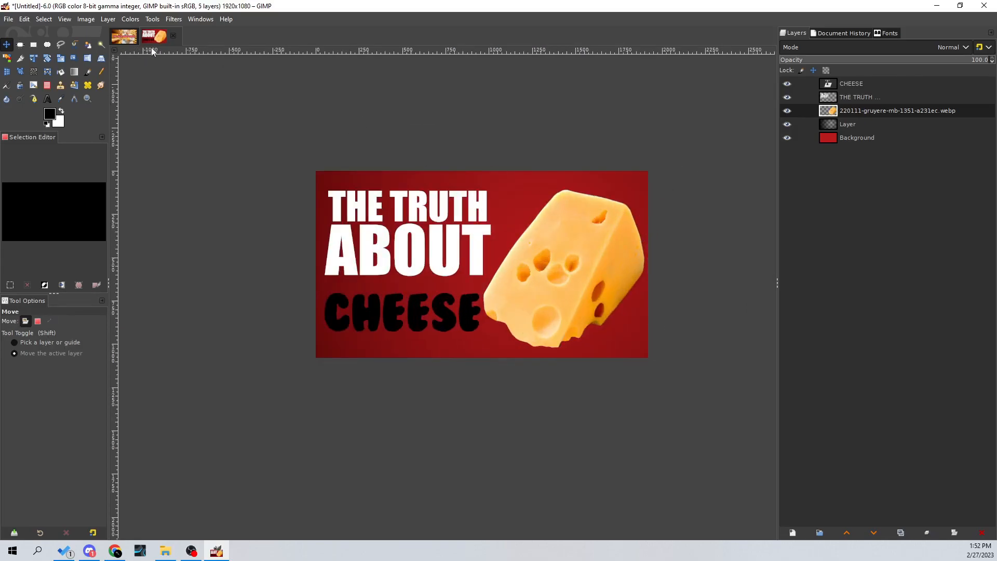
# Step: Scale the rotated cheese wedge down slightly so it has a little margin inside the canvas
pyautogui.click(61, 58)
pyautogui.moveTo(615, 131); pyautogui.dragTo(608, 138)
pyautogui.click(746, 129)
pyautogui.scroll(1, 533, 201)
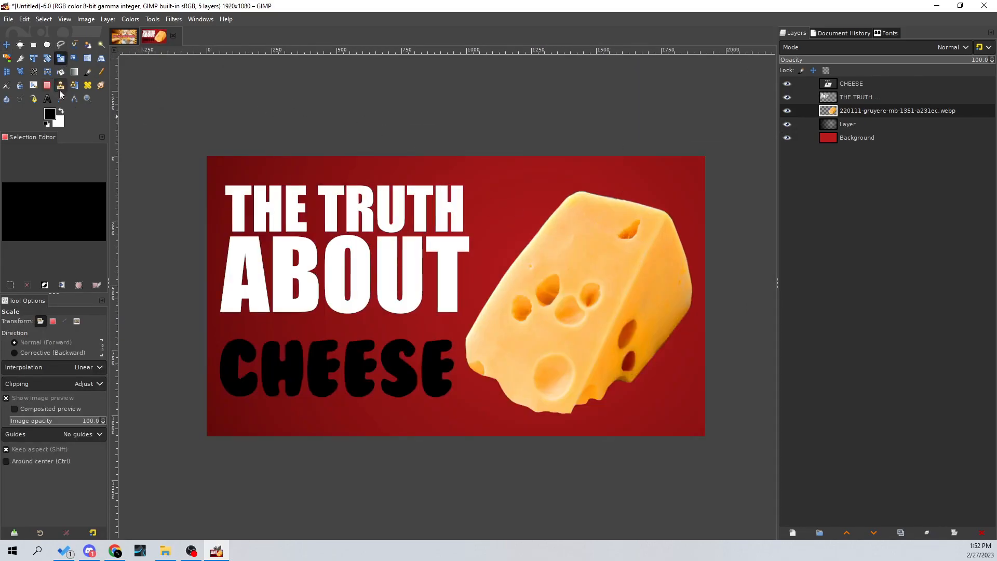
# Step: Recolor the CHEESE text to yellow ffc752, sampled from the cheese wedge
pyautogui.click(47, 99)
pyautogui.click(415, 333)
pyautogui.click(377, 316)
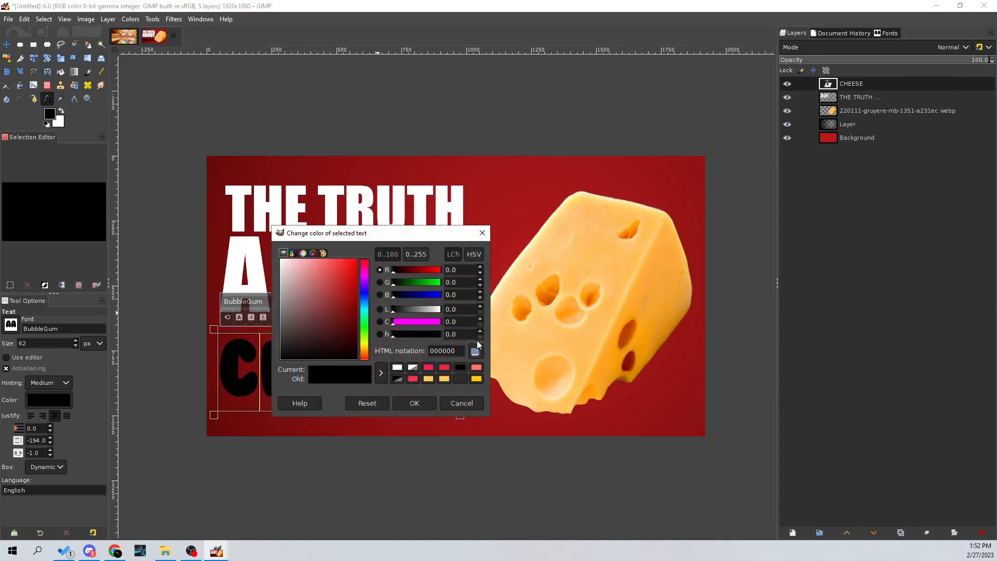
pyautogui.click(524, 304)
pyautogui.moveTo(330, 235); pyautogui.dragTo(333, 232)
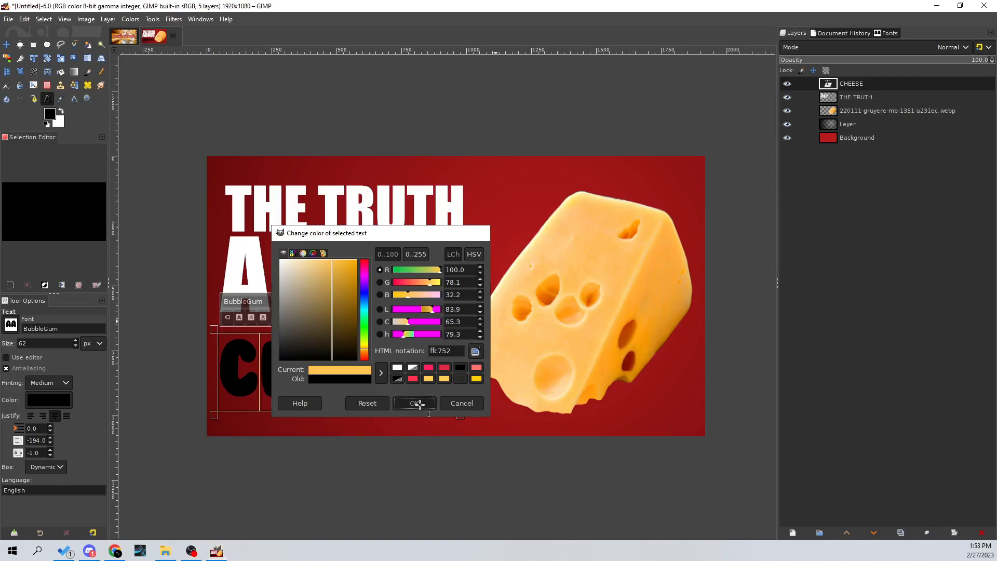
pyautogui.click(414, 403)
pyautogui.click(377, 317)
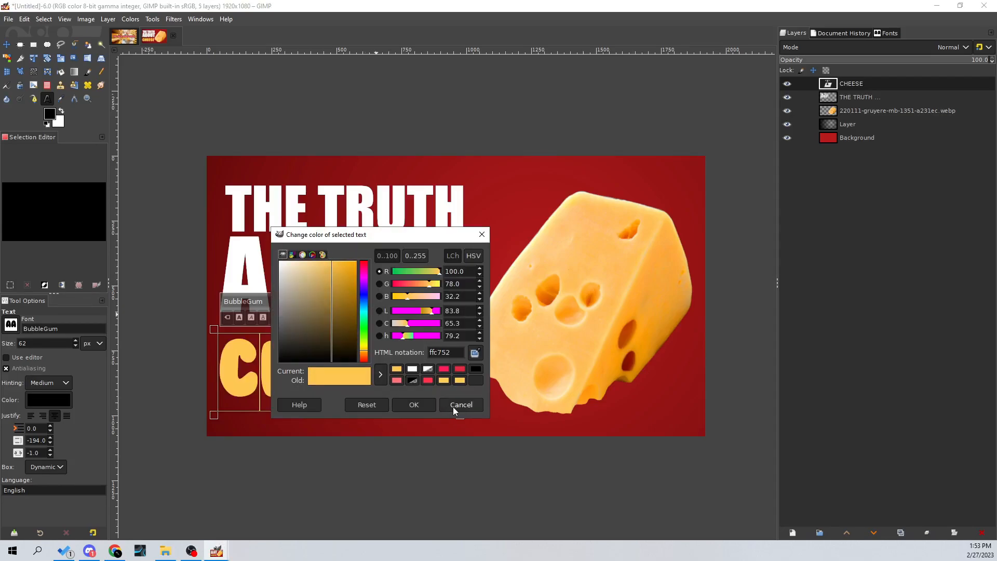
pyautogui.click(455, 407)
# Step: Move the CHEESE text up so it sits directly beneath ABOUT
pyautogui.click(6, 49)
pyautogui.moveTo(414, 311); pyautogui.dragTo(431, 289)
pyautogui.moveTo(441, 330); pyautogui.dragTo(444, 307)
pyautogui.scroll(-1, 385, 326)
pyautogui.scroll(1, 385, 326)
# Step: Add a transparent 1920 × 1080 px layer above the CHEESE text and set the Paintbrush size to 10
pyautogui.click(87, 71)
pyautogui.click(108, 18)
pyautogui.click(121, 25)
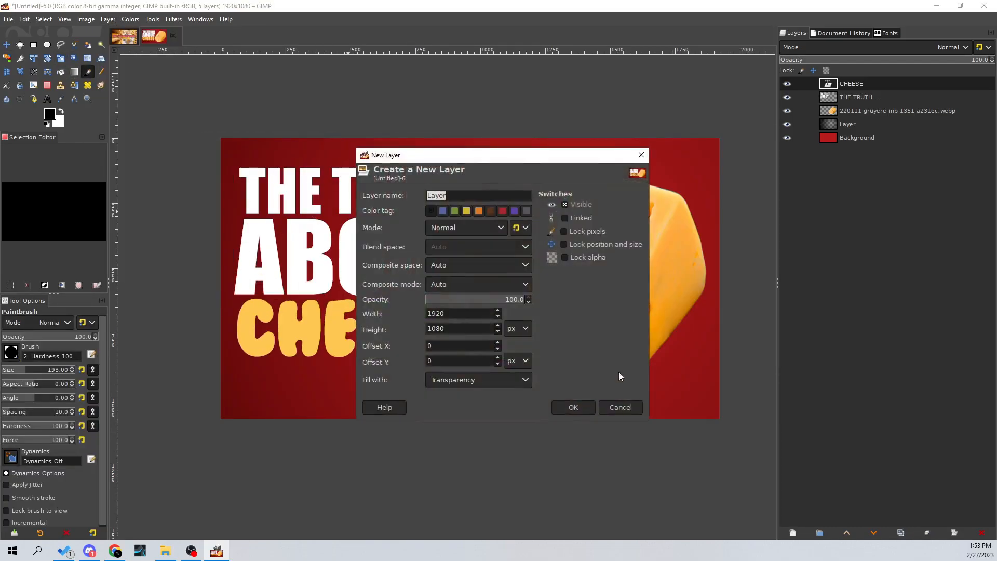
pyautogui.click(573, 407)
pyautogui.click(56, 369)
pyautogui.write('10')
pyautogui.press('Return')
# Step: Sample the CHEESE lettering's yellow as the foreground color for the Paintbrush
pyautogui.moveTo(261, 351); pyautogui.dragTo(397, 317)
pyautogui.scroll(4, 397, 316)
pyautogui.click(327, 279)
pyautogui.click(64, 100)
pyautogui.click(332, 210)
pyautogui.click(88, 73)
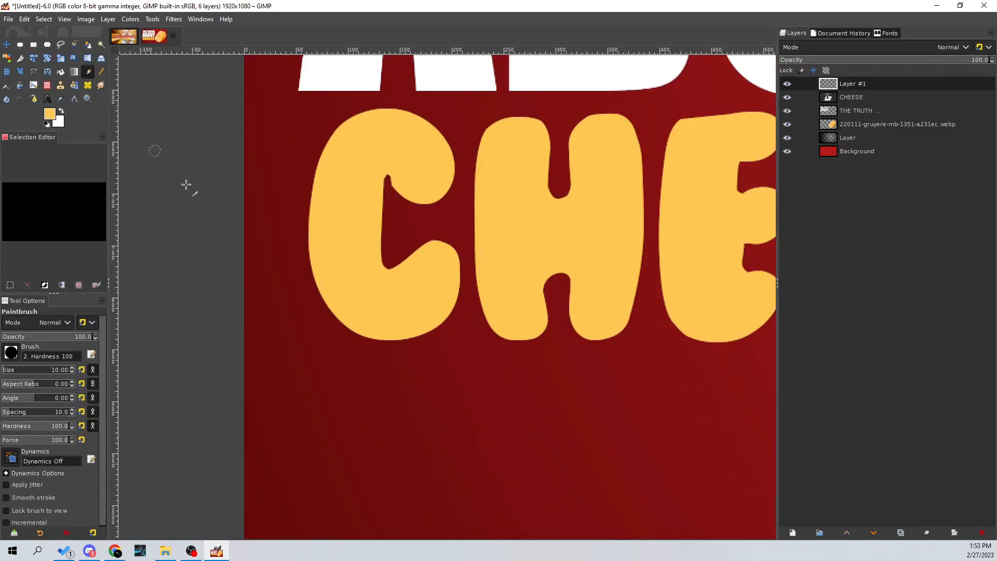
# Step: Paint straight vertical drips of varied lengths below the C and the H, including one long drip under the H
pyautogui.keyDown('shift'); pyautogui.click(325, 378); pyautogui.keyUp('shift')
pyautogui.click(352, 320)
pyautogui.keyDown('shift'); pyautogui.click(351, 354); pyautogui.keyUp('shift')
pyautogui.moveTo(471, 337); pyautogui.dragTo(375, 320)
pyautogui.click(439, 304)
pyautogui.keyDown('shift'); pyautogui.click(439, 375); pyautogui.keyUp('shift')
pyautogui.moveTo(520, 307); pyautogui.dragTo(520, 343)
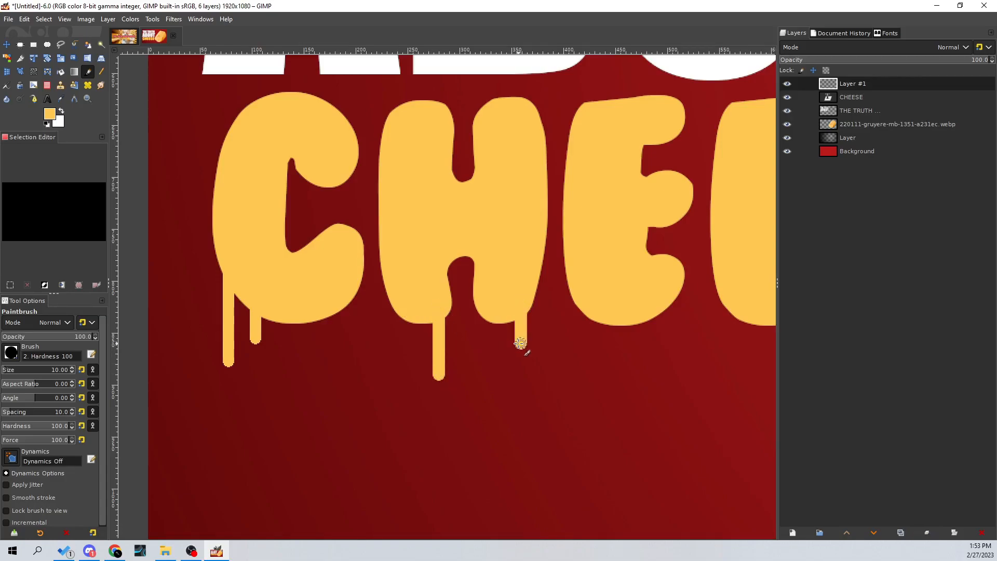
pyautogui.click(487, 307)
pyautogui.keyDown('shift'); pyautogui.click(485, 441); pyautogui.keyUp('shift')
# Step: Paint two short vertical drips below the first E of CHEESE
pyautogui.hscroll(5, 538, 330)
pyautogui.click(456, 289)
pyautogui.keyDown('shift'); pyautogui.click(455, 349); pyautogui.keyUp('shift')
pyautogui.scroll(-6, 450, 345)
pyautogui.scroll(6, 530, 301)
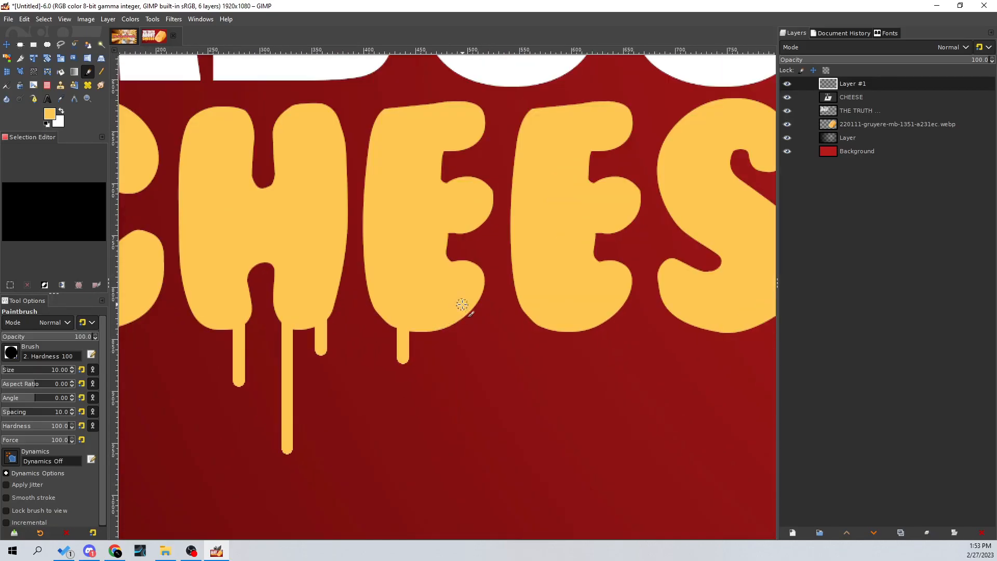
pyautogui.click(462, 305)
pyautogui.keyDown('shift'); pyautogui.click(462, 332); pyautogui.keyUp('shift')
# Step: Paint three vertical drips of different lengths below the second E of CHEESE
pyautogui.click(524, 300)
pyautogui.keyDown('shift'); pyautogui.click(525, 384); pyautogui.keyUp('shift')
pyautogui.keyDown('shift'); pyautogui.click(612, 352); pyautogui.keyUp('shift')
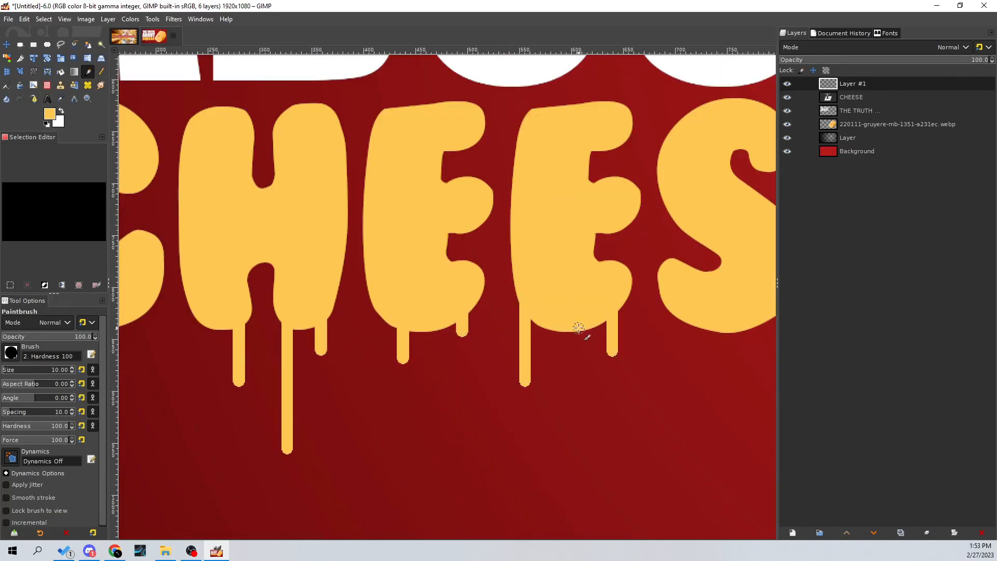
pyautogui.click(573, 321)
pyautogui.keyDown('shift'); pyautogui.click(575, 407); pyautogui.keyUp('shift')
pyautogui.hscroll(5, 455, 318)
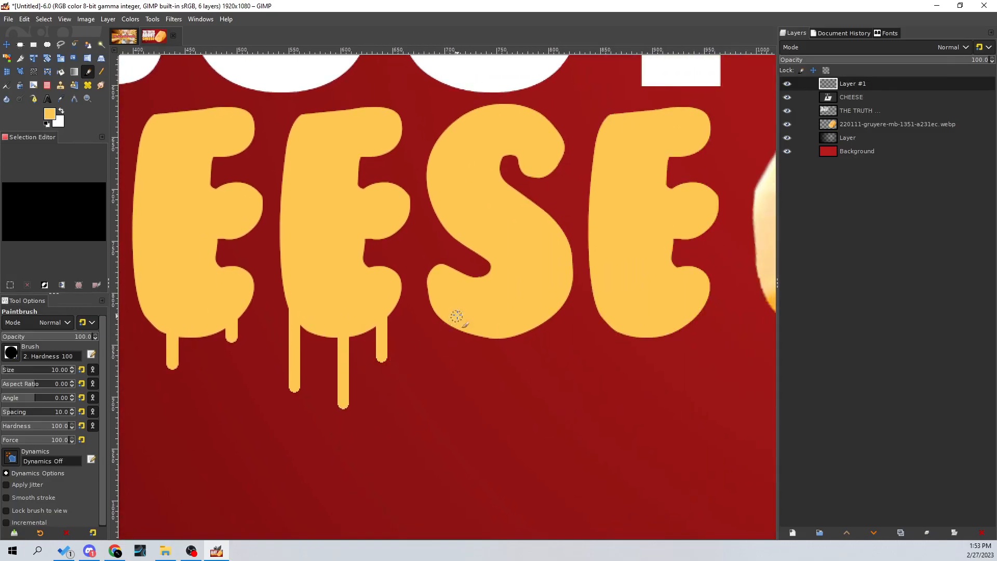
# Step: Paint drips on the S's lower edges and upper hook, the second E's upper arm and the first E's middle arm
pyautogui.keyDown('shift'); pyautogui.click(452, 343); pyautogui.keyUp('shift')
pyautogui.keyDown('shift'); pyautogui.click(558, 191); pyautogui.keyUp('shift')
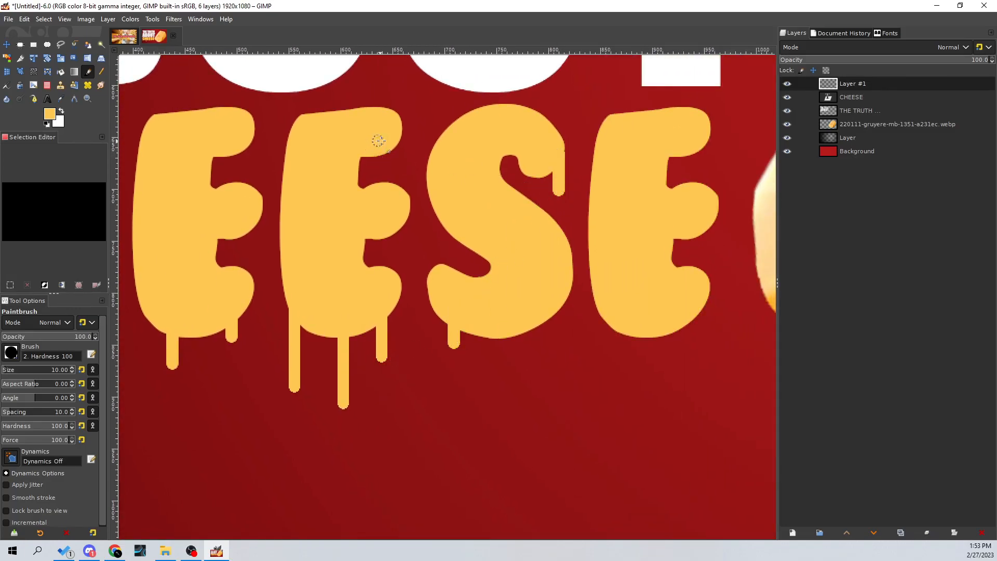
pyautogui.click(374, 154)
pyautogui.keyDown('shift'); pyautogui.click(374, 170); pyautogui.keyUp('shift')
pyautogui.click(254, 223)
pyautogui.keyDown('shift'); pyautogui.click(258, 257); pyautogui.keyUp('shift')
pyautogui.hscroll(3, 528, 263)
pyautogui.click(490, 280)
pyautogui.keyDown('shift'); pyautogui.click(491, 345); pyautogui.keyUp('shift')
# Step: Paint vertical drips below the last E of CHEESE and from its upper and middle arms
pyautogui.click(550, 314)
pyautogui.keyDown('shift'); pyautogui.click(550, 346); pyautogui.keyUp('shift')
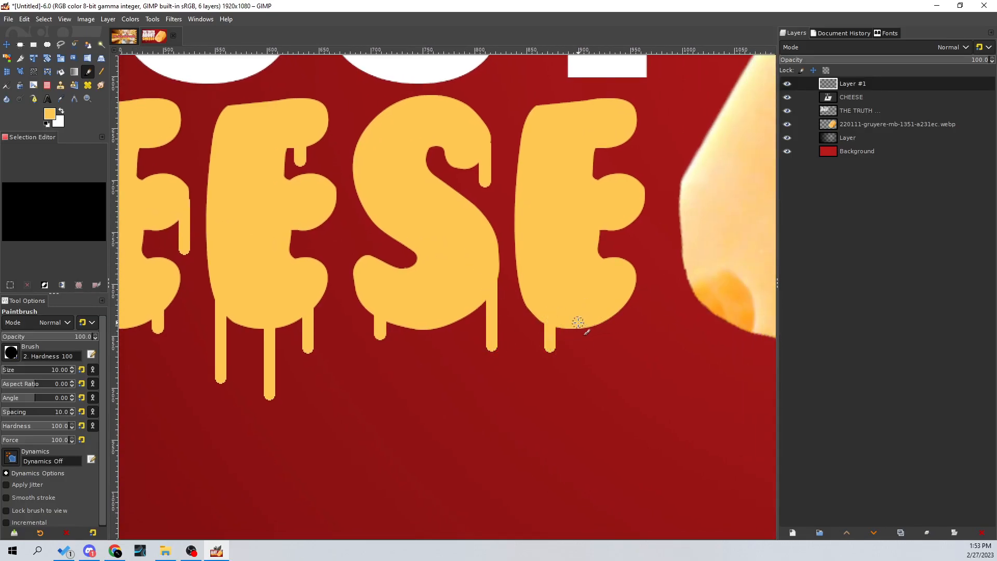
pyautogui.click(577, 322)
pyautogui.keyDown('shift'); pyautogui.click(577, 379); pyautogui.keyUp('shift')
pyautogui.click(630, 223)
pyautogui.keyDown('shift'); pyautogui.click(631, 240); pyautogui.keyUp('shift')
pyautogui.keyDown('shift'); pyautogui.click(608, 159); pyautogui.keyUp('shift')
pyautogui.moveTo(657, 181)
pyautogui.mouseDown()
pyautogui.moveTo(434, 203)
pyautogui.moveTo(401, 220)
pyautogui.mouseUp()
# Step: Paint drips from the C's upper hook and one longer drip from its lower right curve
pyautogui.scroll(-5, 560, 290)
pyautogui.scroll(5, 384, 287)
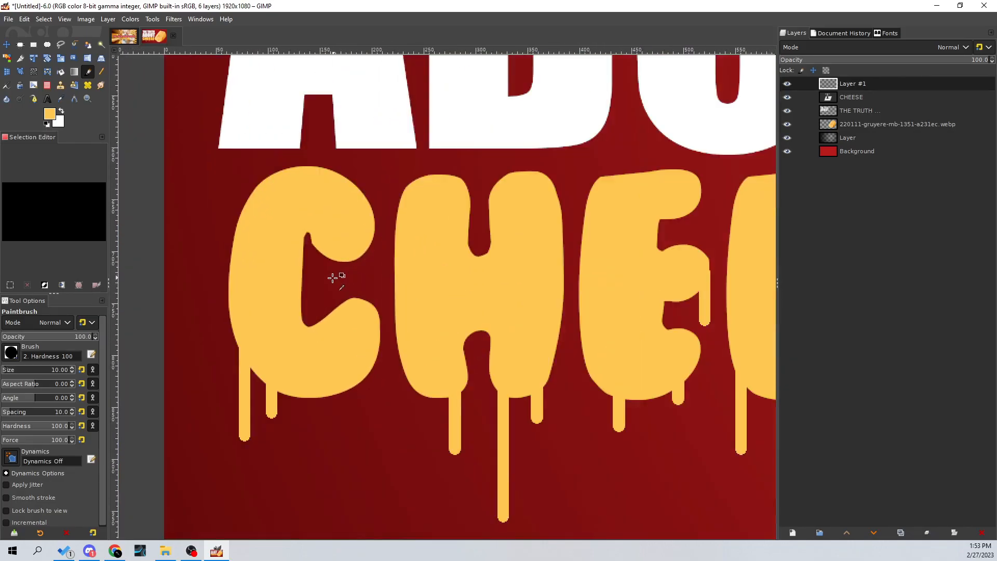
pyautogui.keyDown('shift'); pyautogui.click(326, 286); pyautogui.keyUp('shift')
pyautogui.click(373, 340)
pyautogui.keyDown('shift'); pyautogui.click(373, 424); pyautogui.keyUp('shift')
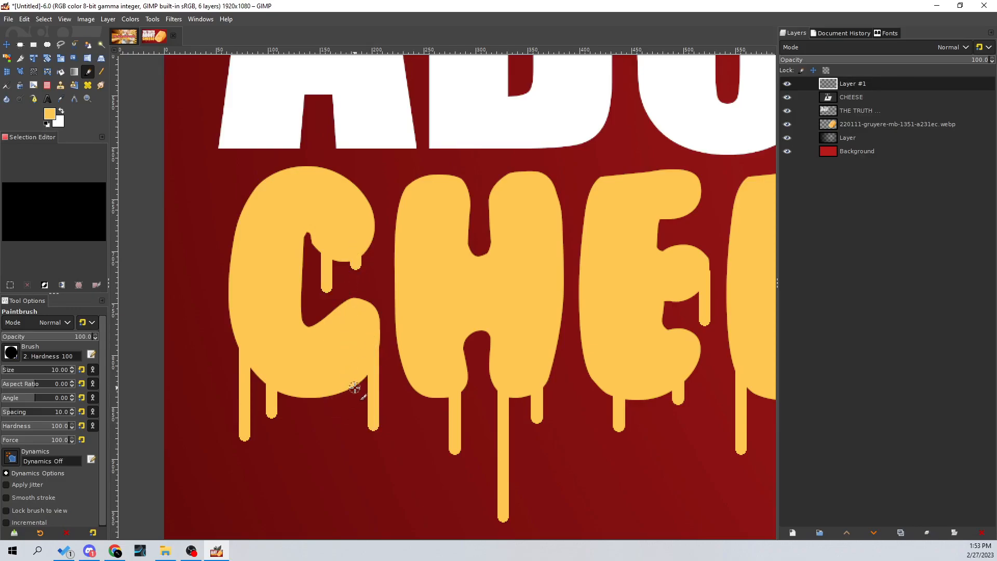
pyautogui.scroll(-6, 473, 336)
pyautogui.scroll(6, 514, 328)
pyautogui.scroll(-3, 369, 288)
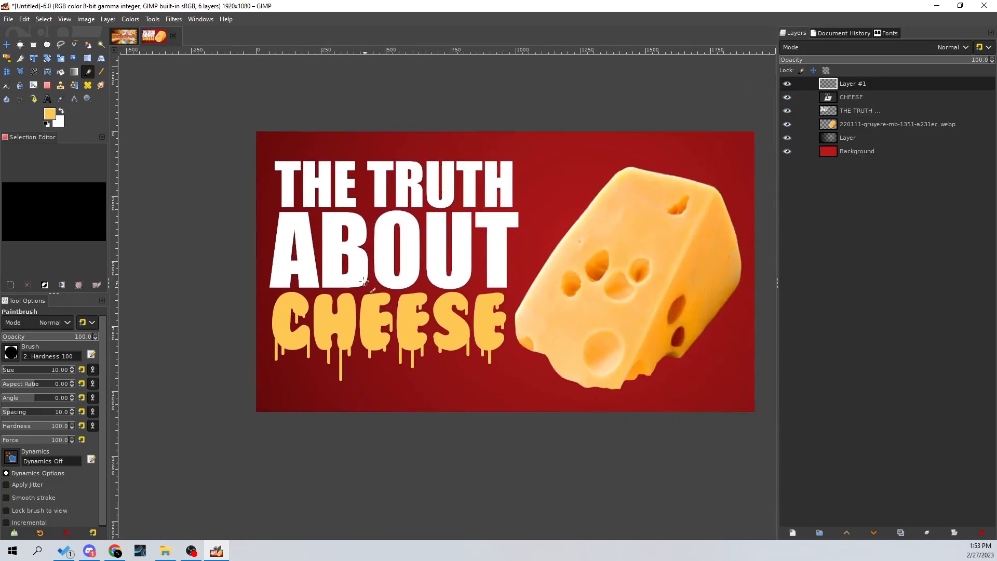
# Step: Merge the painted drips layer down into the CHEESE text layer
pyautogui.click(46, 58)
pyautogui.scroll(-4, 462, 223)
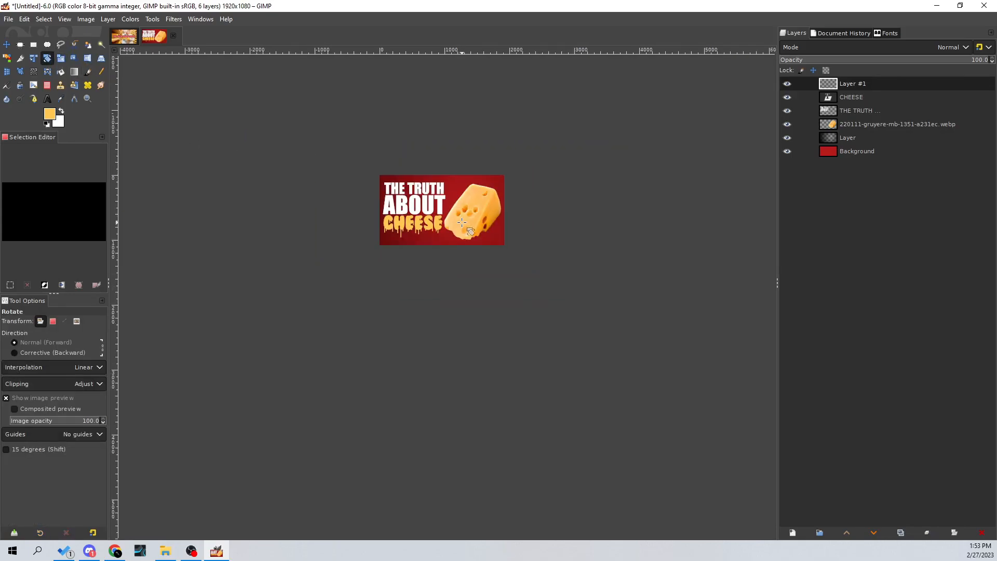
pyautogui.scroll(4, 461, 222)
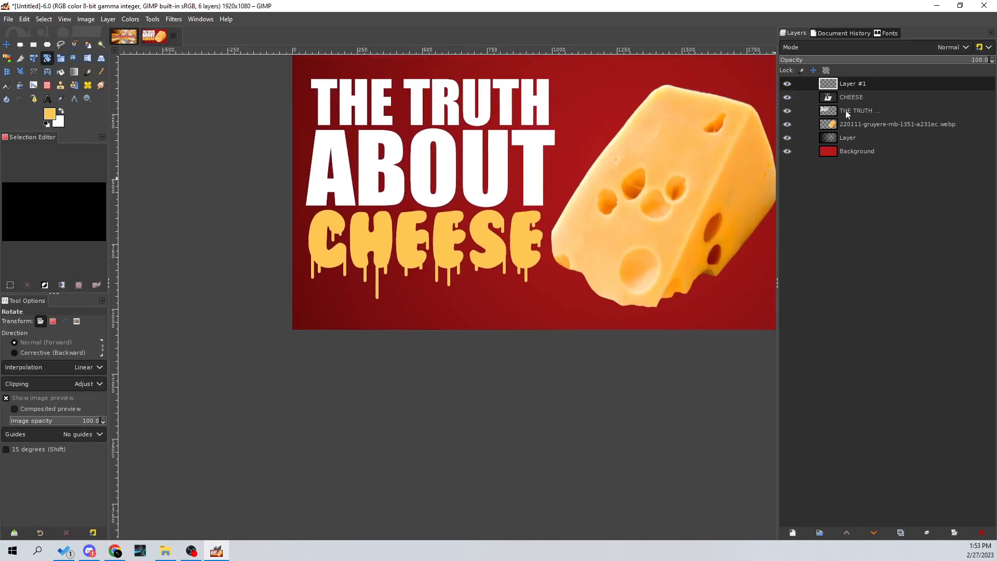
pyautogui.rightClick(855, 98)
pyautogui.click(854, 88)
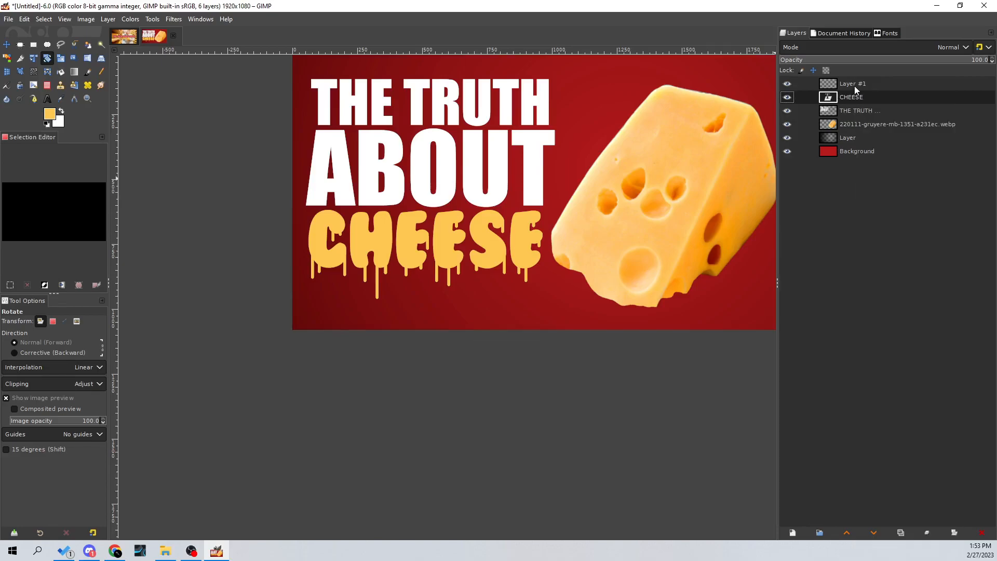
pyautogui.rightClick(854, 84)
pyautogui.click(897, 216)
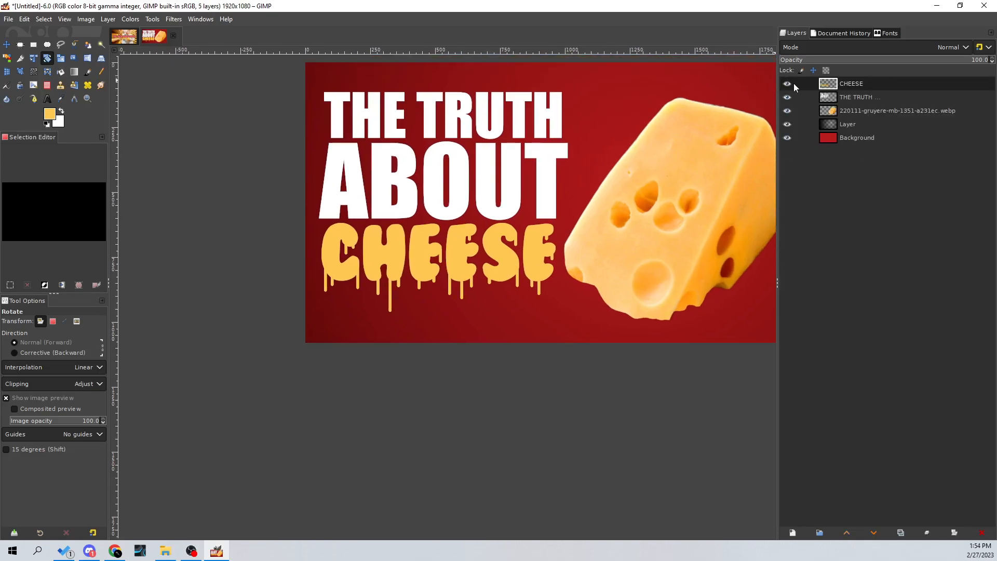
# Step: Add a new transparent 1920 × 1080 px layer above the CHEESE layer
pyautogui.click(108, 19)
pyautogui.click(127, 30)
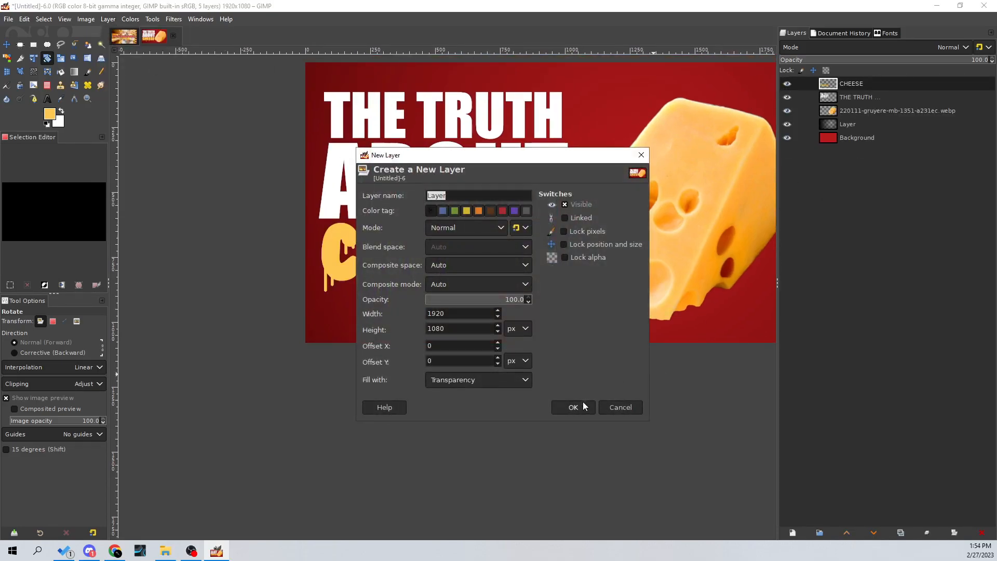
pyautogui.click(581, 405)
# Step: Create a layer group containing the new empty layer above the CHEESE layer
pyautogui.rightClick(848, 87)
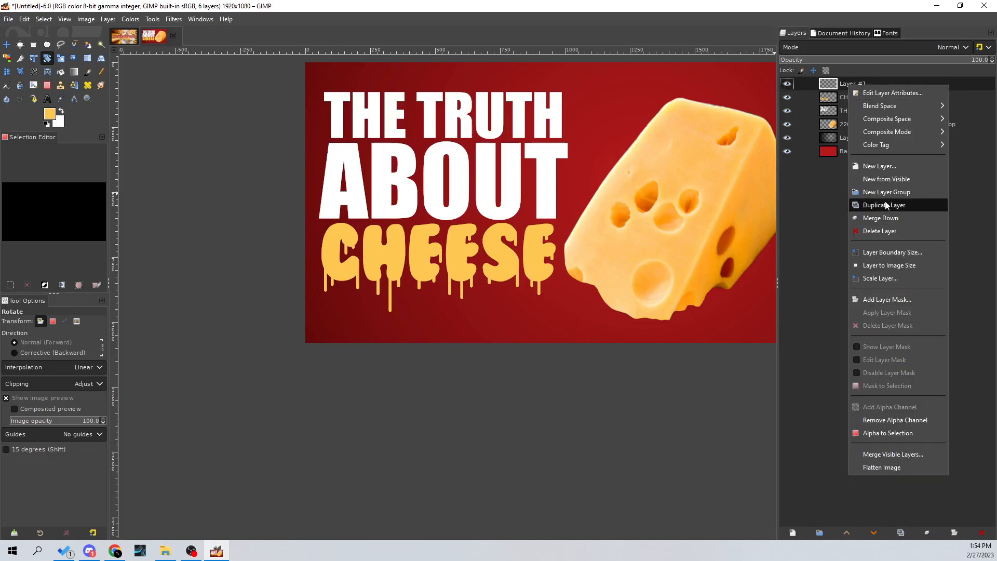
pyautogui.click(882, 205)
pyautogui.rightClick(850, 96)
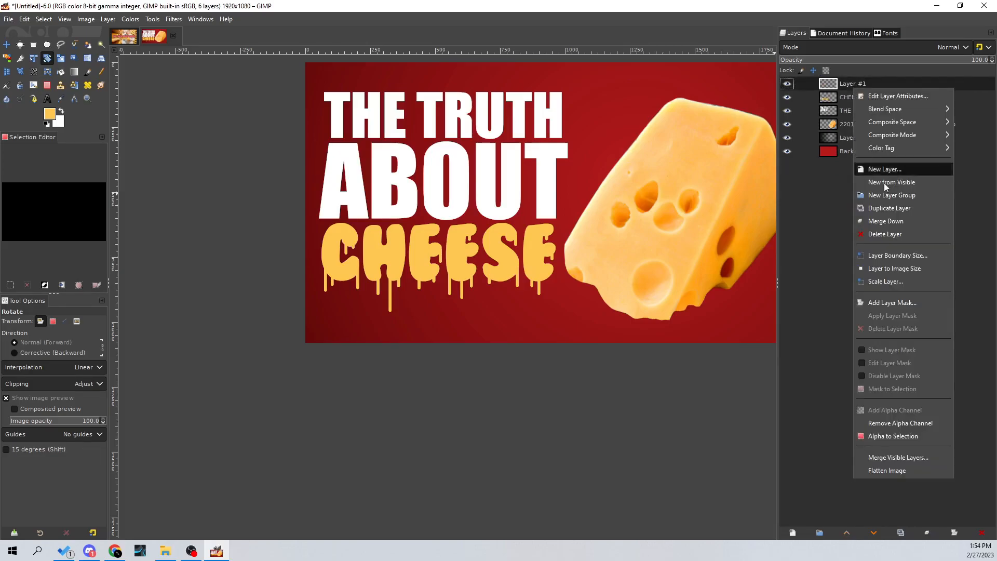
pyautogui.click(882, 209)
pyautogui.moveTo(843, 96)
pyautogui.mouseDown()
pyautogui.moveTo(848, 85)
pyautogui.moveTo(851, 101)
pyautogui.mouseUp()
pyautogui.click(850, 99)
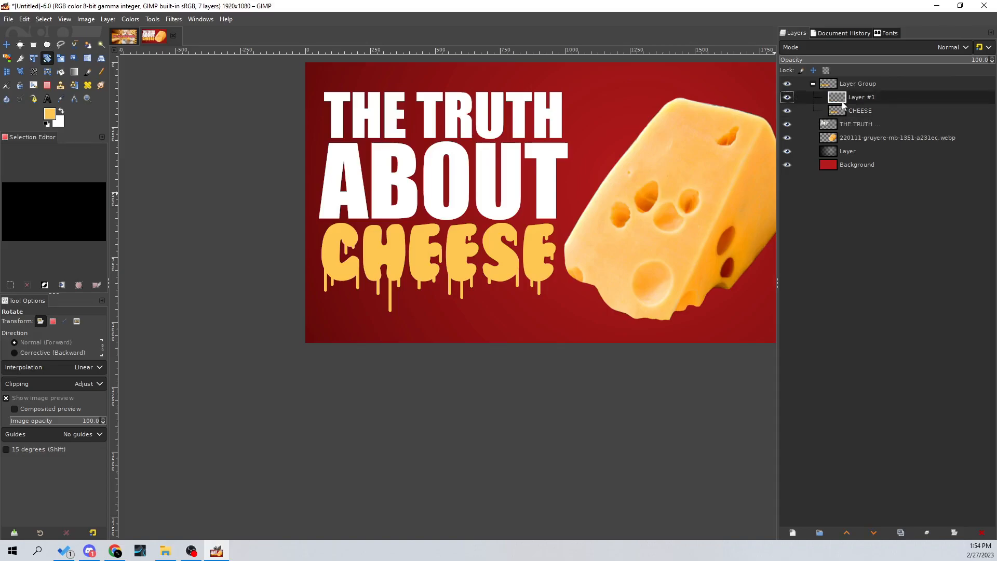
# Step: Activate the Gradient tool and reset the colors to black foreground and white background
pyautogui.click(74, 72)
pyautogui.click(47, 125)
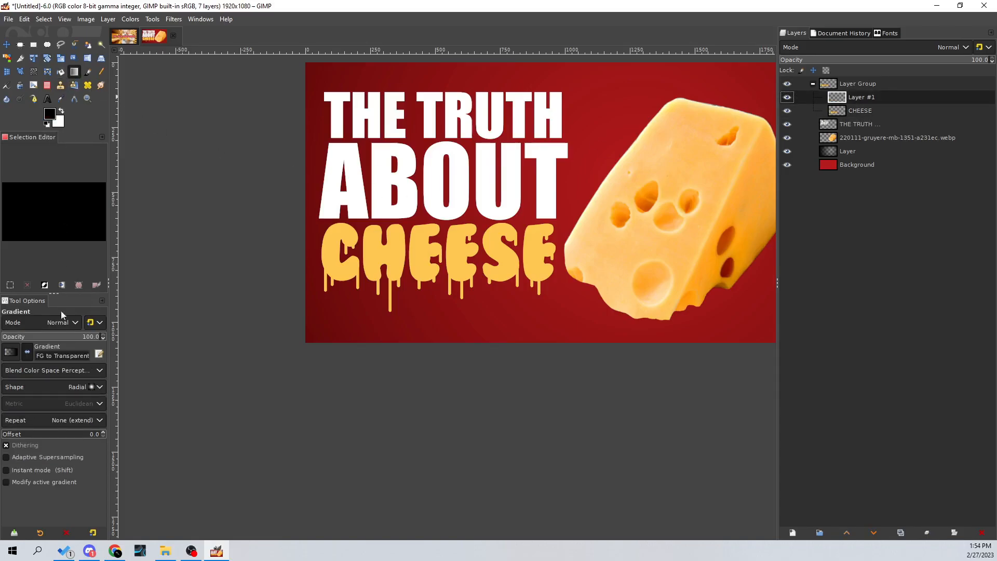
pyautogui.scroll(1, 440, 299)
pyautogui.moveTo(419, 327); pyautogui.dragTo(424, 220)
pyautogui.hotkey('ctrl', 'z')
# Step: Fill the empty grouped layer with a linear FG to BG (HSV) gradient, white above fading to black below the CHEESE lettering
pyautogui.click(45, 389)
pyautogui.click(48, 407)
pyautogui.click(10, 351)
pyautogui.click(31, 426)
pyautogui.moveTo(434, 320); pyautogui.dragTo(436, 197)
pyautogui.hotkey('ctrl', 'z')
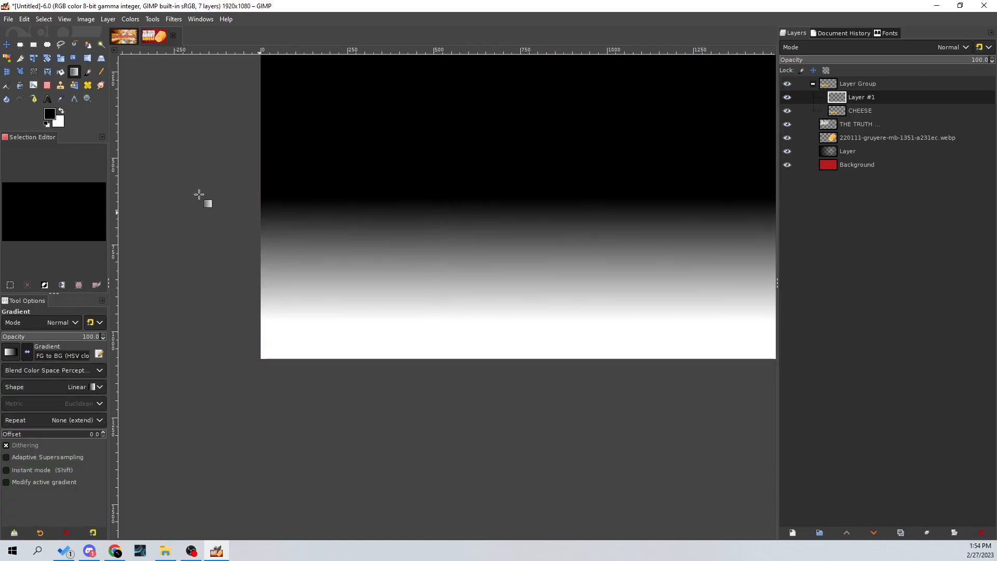
pyautogui.click(62, 110)
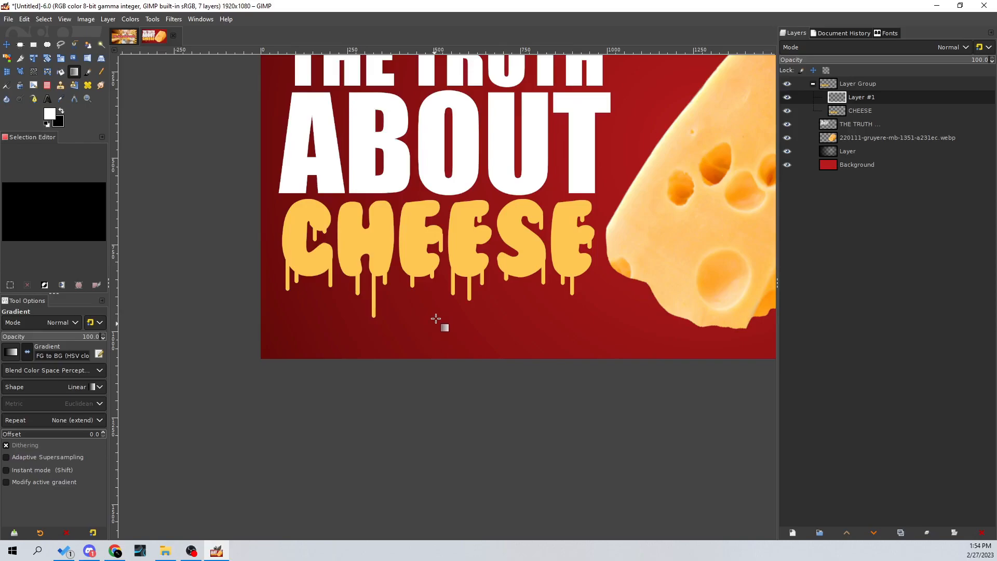
pyautogui.moveTo(434, 323); pyautogui.dragTo(434, 196)
pyautogui.press('Return')
# Step: Set the gradient layer's blend mode to Overlay so it shades the CHEESE lettering
pyautogui.click(836, 47)
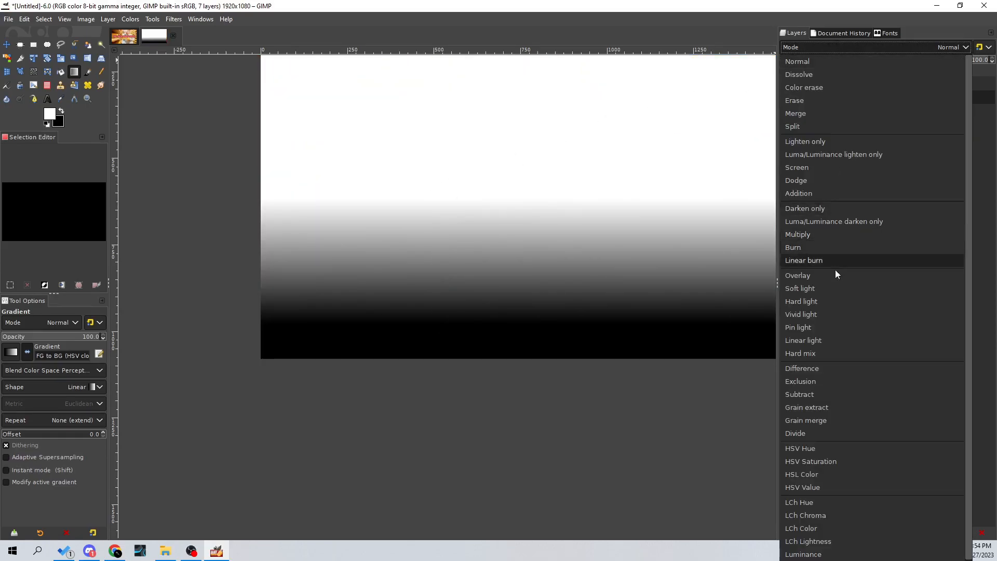
pyautogui.click(834, 267)
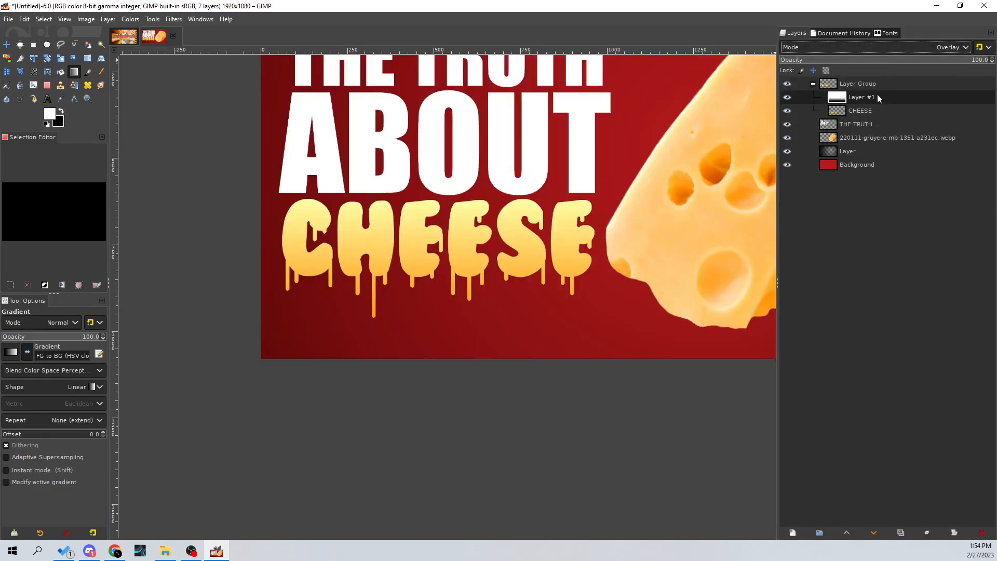
pyautogui.scroll(-6, 554, 212)
pyautogui.scroll(3, 554, 211)
pyautogui.scroll(3, 554, 211)
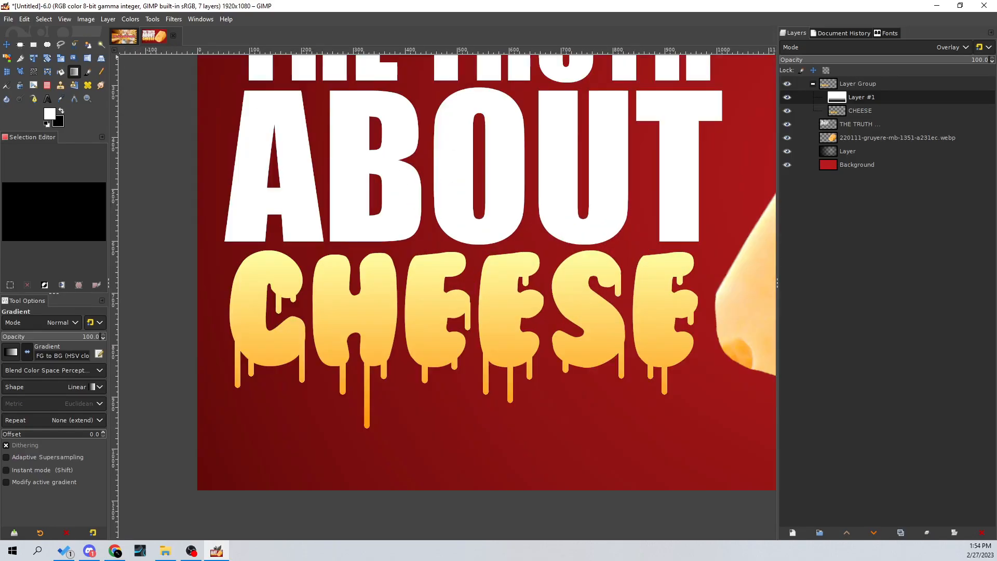
pyautogui.click(10, 45)
pyautogui.scroll(-1, 423, 203)
pyautogui.click(130, 19)
pyautogui.click(156, 173)
pyautogui.scroll(-5, 457, 237)
pyautogui.hotkey('ctrl', 'z')
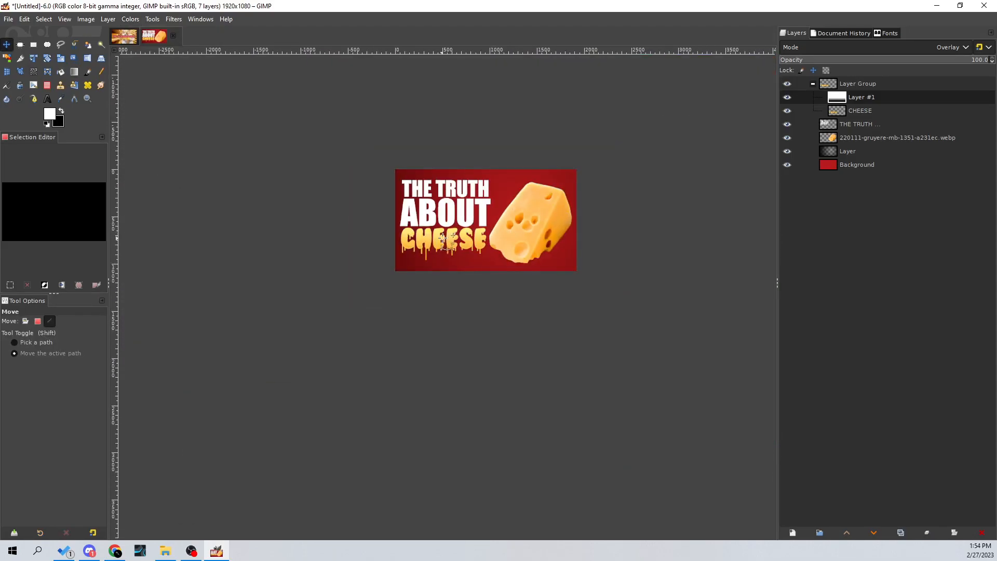
# Step: Add a transparent 1920 × 1080 px layer above the gradient layer in the layer group
pyautogui.scroll(-3, 455, 240)
pyautogui.scroll(2, 452, 243)
pyautogui.scroll(4, 452, 243)
pyautogui.scroll(2, 467, 196)
pyautogui.scroll(-1, 456, 192)
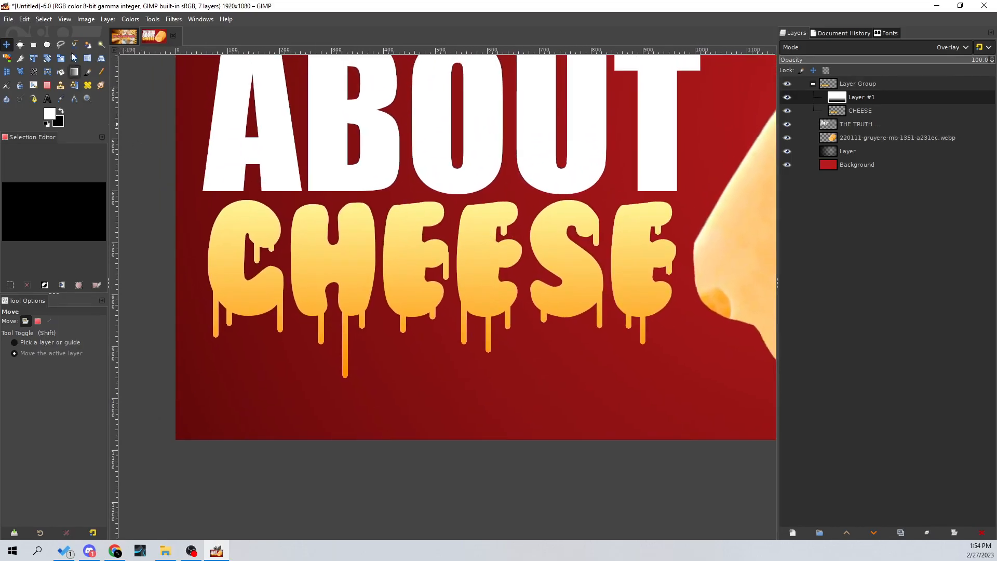
pyautogui.click(108, 19)
pyautogui.click(125, 30)
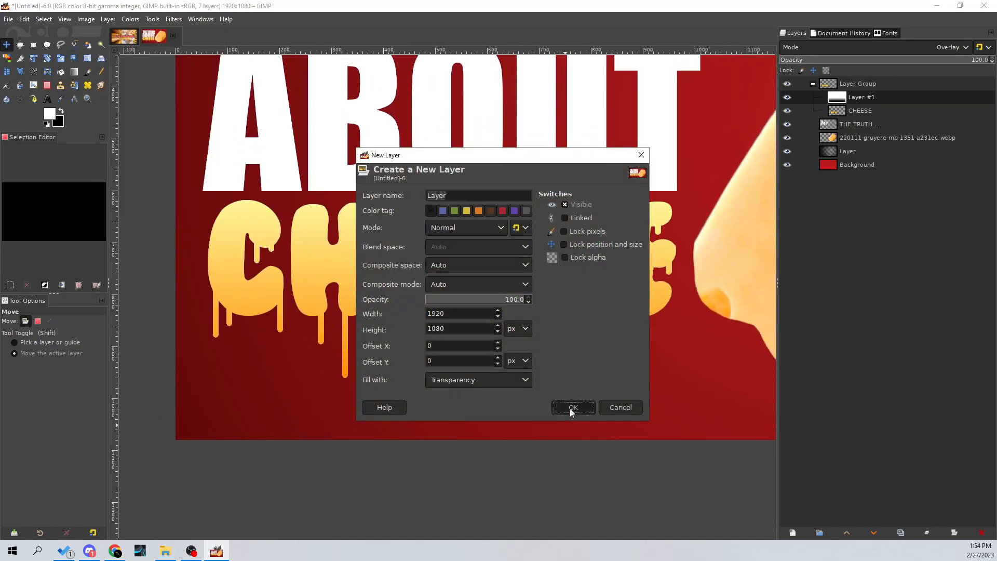
pyautogui.click(571, 407)
# Step: Set the Paintbrush to a 30 px hard round brush and the new layer's blend mode to Erase
pyautogui.click(89, 72)
pyautogui.moveTo(54, 373); pyautogui.dragTo(103, 370)
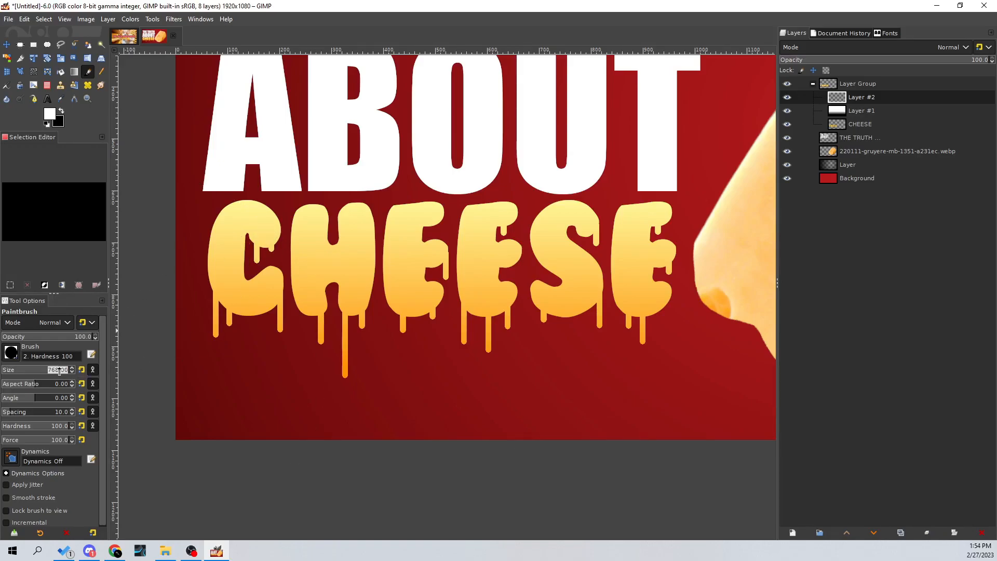
pyautogui.press('Return')
pyautogui.write('30')
pyautogui.press('Return')
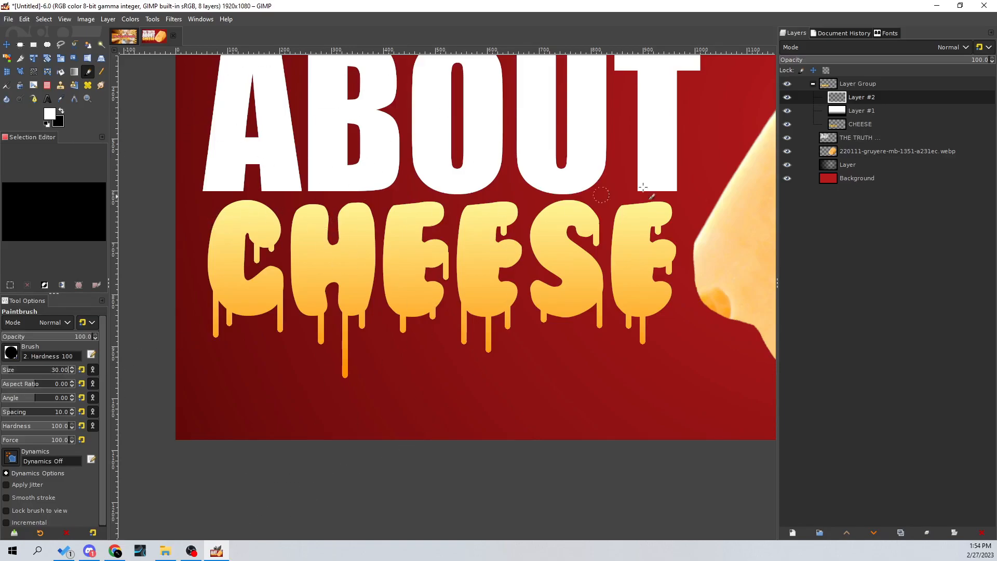
pyautogui.click(849, 48)
pyautogui.click(831, 101)
# Step: Paint round cheese holes on the C and H of the CHEESE lettering
pyautogui.click(226, 226)
pyautogui.click(277, 273)
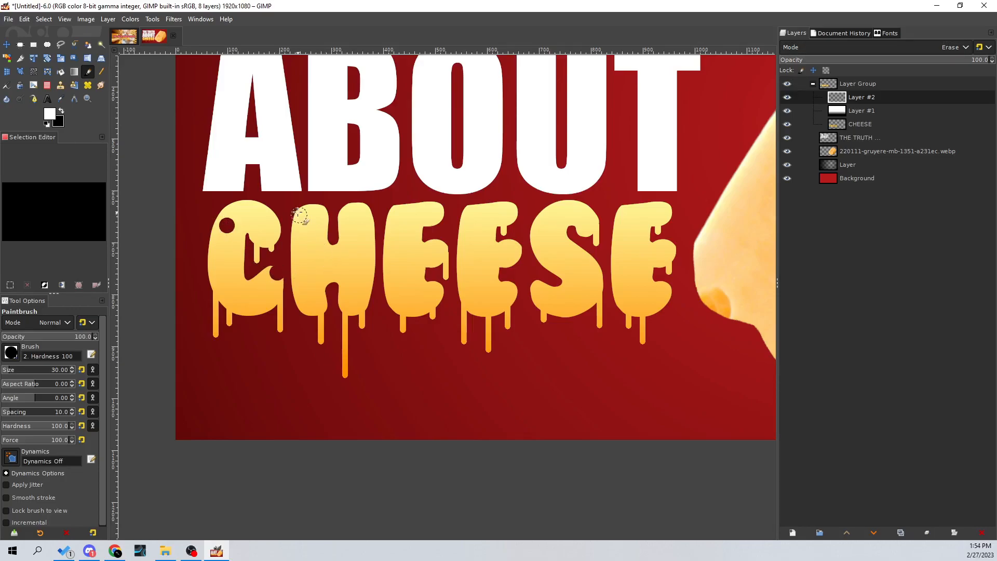
pyautogui.click(312, 244)
pyautogui.click(360, 227)
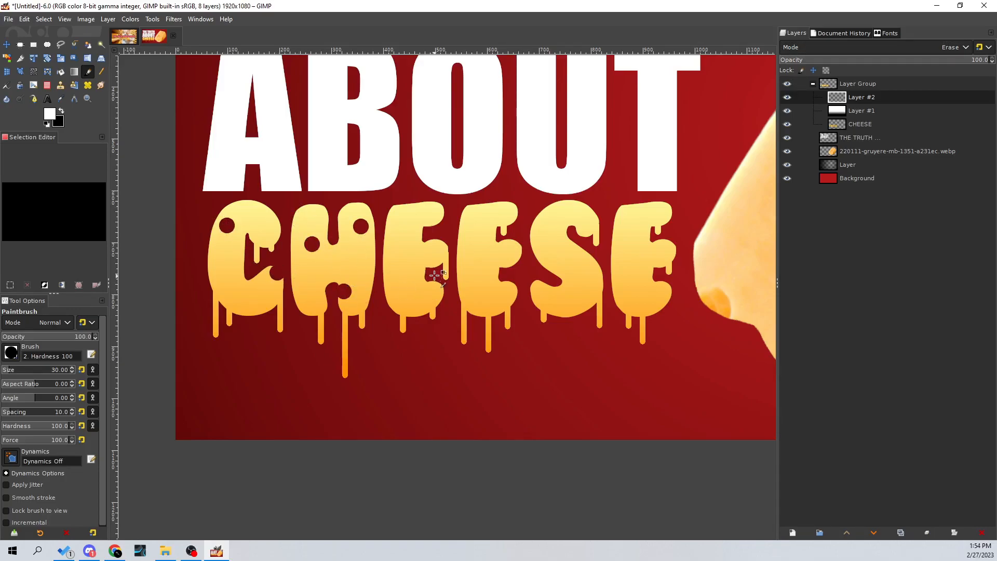
pyautogui.scroll(-5, 434, 276)
pyautogui.scroll(6, 423, 271)
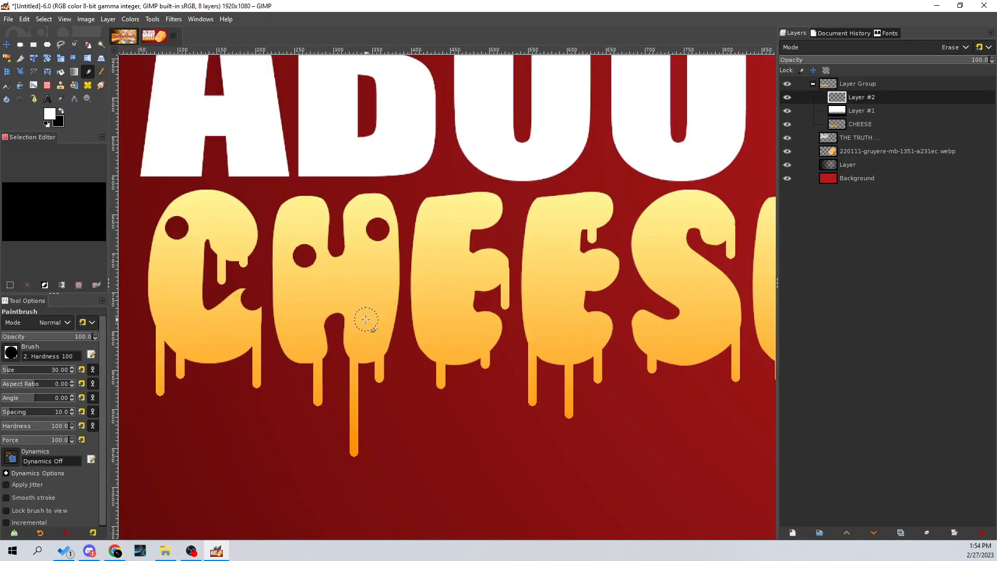
pyautogui.click(366, 319)
# Step: Paint round holes along the edges and inside the first two E letters of CHEESE
pyautogui.scroll(-5, 405, 291)
pyautogui.scroll(5, 449, 259)
pyautogui.click(418, 280)
pyautogui.click(450, 188)
pyautogui.click(466, 349)
pyautogui.scroll(-5, 468, 343)
pyautogui.scroll(5, 518, 268)
pyautogui.scroll(-6, 504, 280)
pyautogui.scroll(6, 504, 278)
pyautogui.click(525, 251)
pyautogui.click(481, 310)
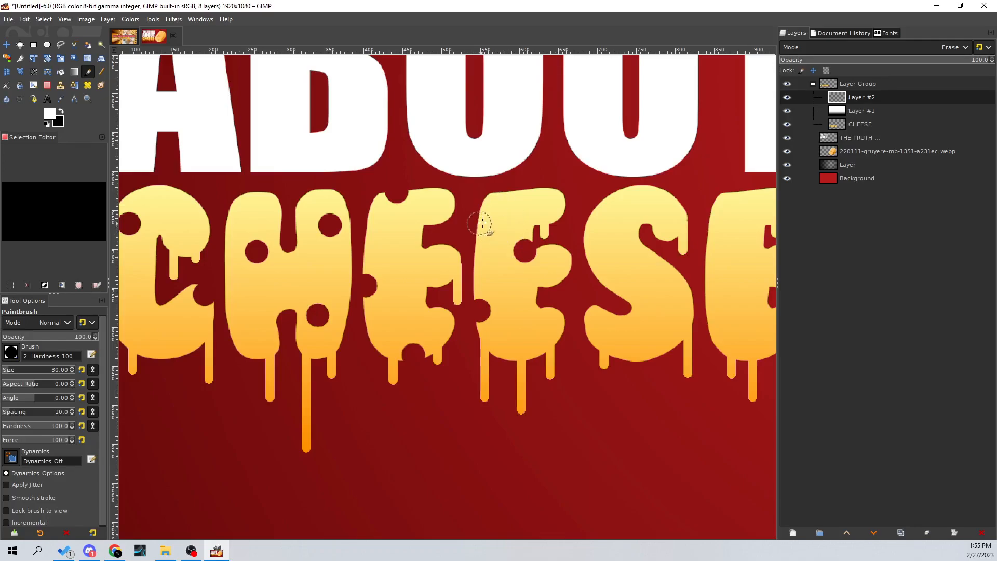
# Step: Paint more round holes on the S, the last E and the lower edge of the C
pyautogui.scroll(-5, 639, 242)
pyautogui.scroll(-1, 639, 242)
pyautogui.scroll(6, 577, 281)
pyautogui.click(582, 288)
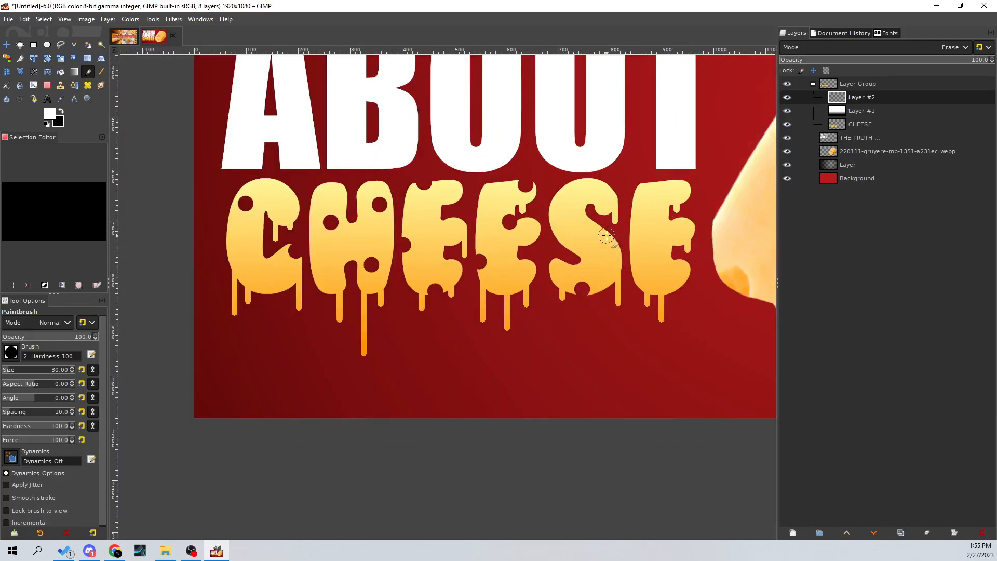
pyautogui.click(556, 204)
pyautogui.click(588, 186)
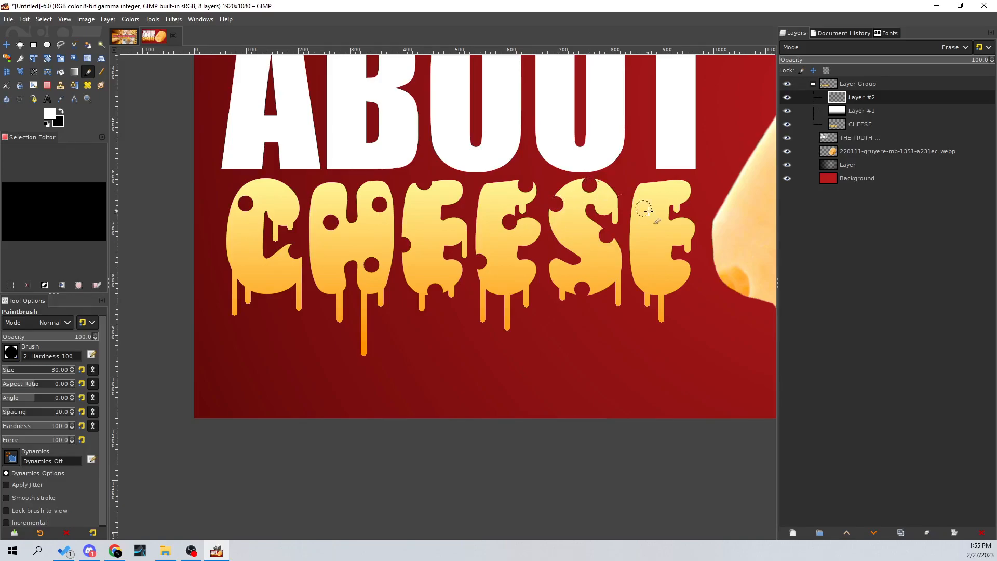
pyautogui.click(635, 218)
pyautogui.click(667, 188)
pyautogui.scroll(-5, 649, 240)
pyautogui.scroll(5, 610, 241)
pyautogui.click(444, 274)
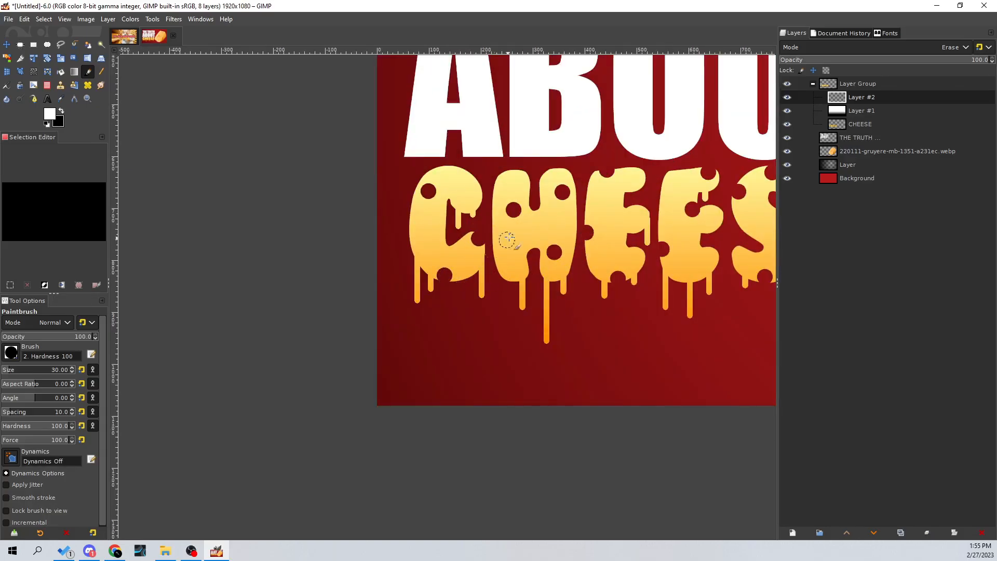
# Step: Try the Normal blend mode on the painted holes layer
pyautogui.scroll(-5, 504, 242)
pyautogui.click(849, 47)
pyautogui.click(849, 62)
pyautogui.scroll(3, 523, 207)
pyautogui.click(130, 18)
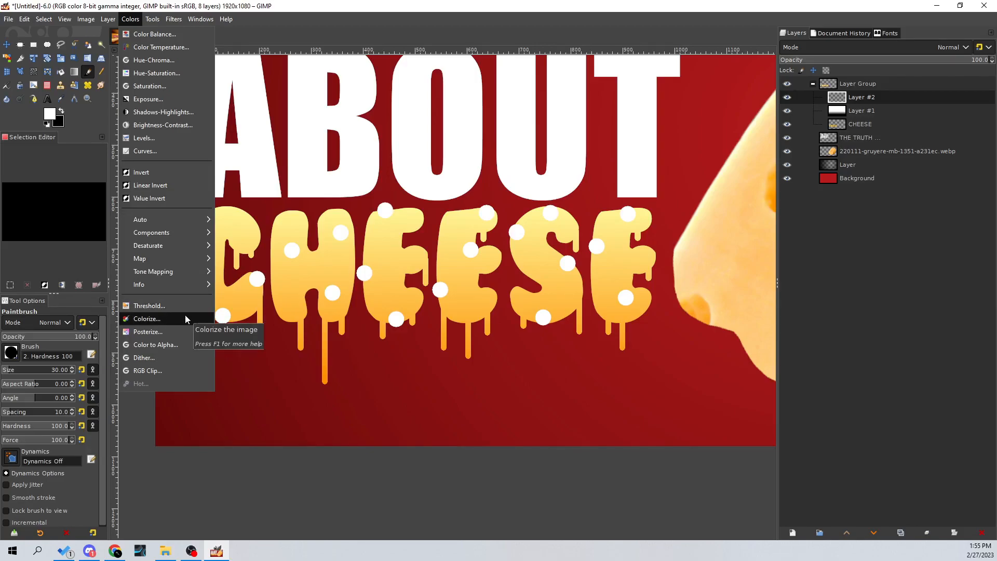
pyautogui.press('Escape')
# Step: Set the holes layer to Erase mode and lower its opacity to 32.7
pyautogui.click(855, 45)
pyautogui.click(829, 101)
pyautogui.click(820, 62)
pyautogui.moveTo(809, 66); pyautogui.dragTo(862, 64)
pyautogui.scroll(-5, 569, 193)
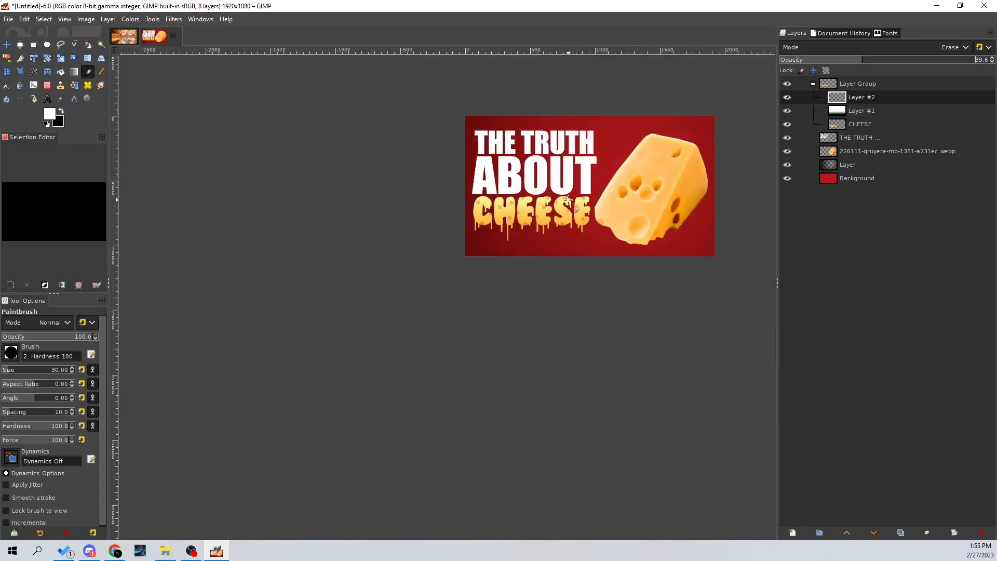
pyautogui.scroll(4, 576, 195)
pyautogui.scroll(-4, 594, 174)
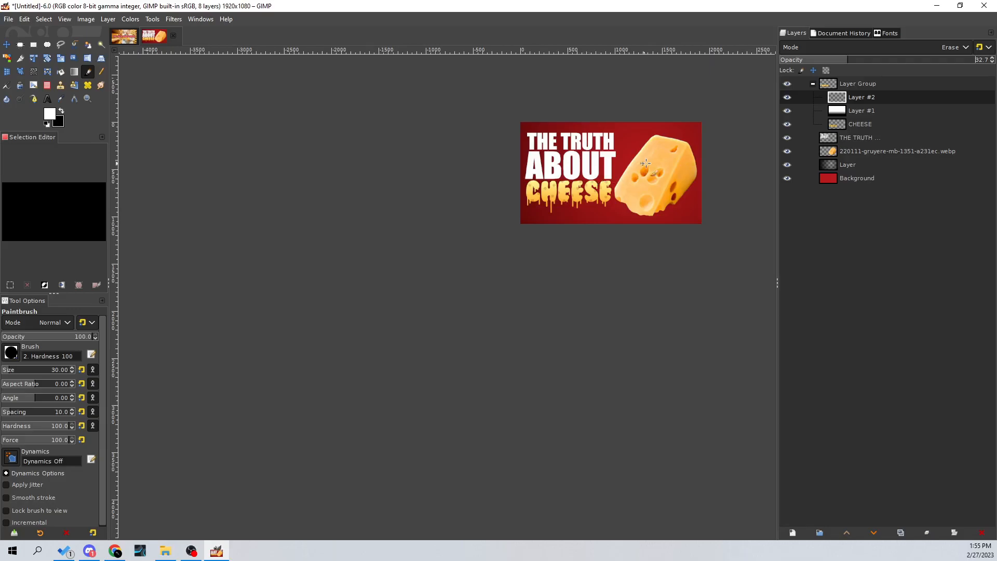
pyautogui.scroll(3, 625, 161)
# Step: Move the THE TRUTH ABOUT text layer into the layer group, above the holes layer
pyautogui.click(857, 84)
pyautogui.moveTo(607, 165); pyautogui.dragTo(545, 206)
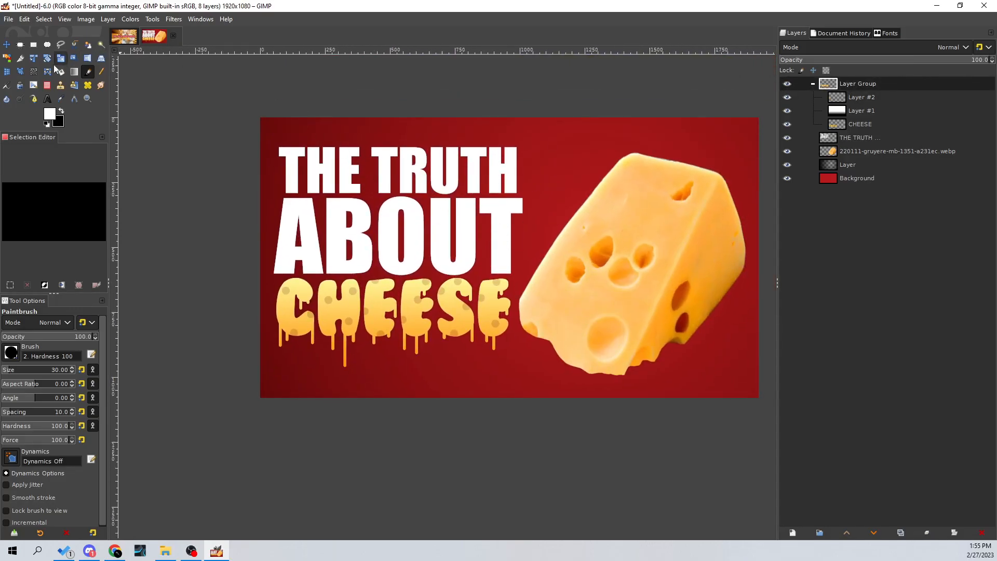
pyautogui.hotkey('shift', 'r')
pyautogui.click(787, 84)
pyautogui.click(787, 83)
pyautogui.moveTo(852, 138); pyautogui.dragTo(856, 97)
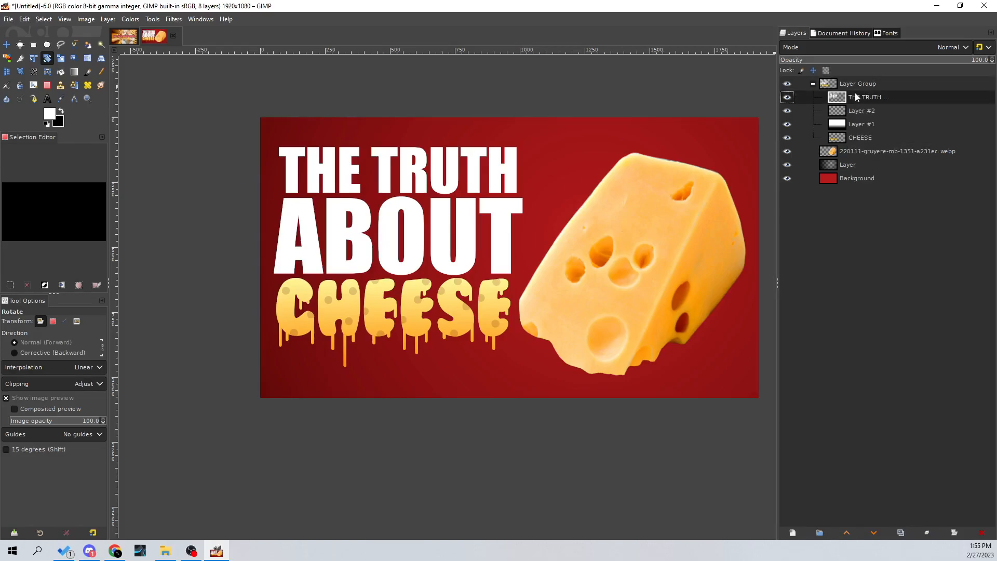
pyautogui.click(787, 97)
pyautogui.click(787, 97)
pyautogui.click(787, 97)
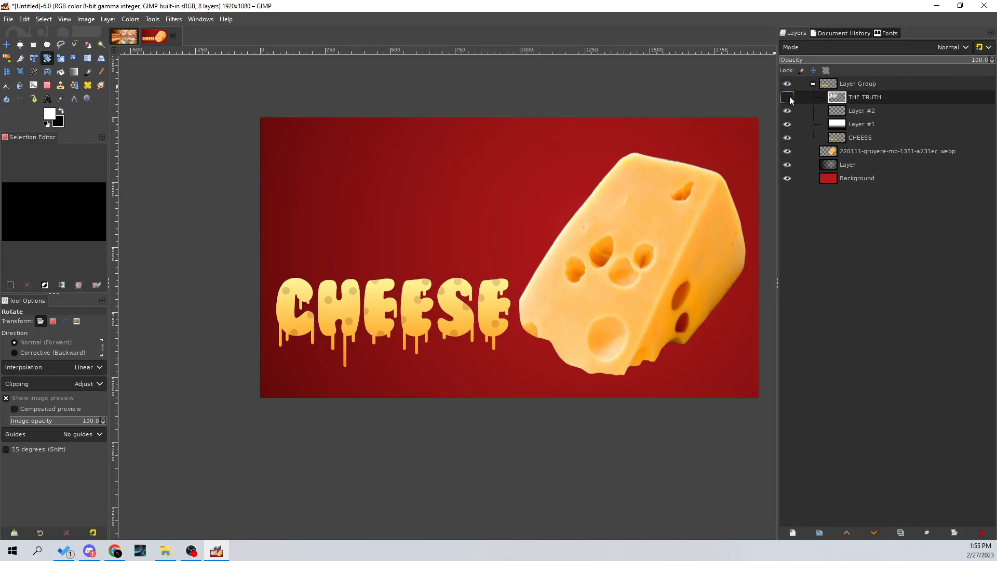
pyautogui.click(787, 97)
pyautogui.moveTo(840, 99)
pyautogui.mouseDown()
pyautogui.moveTo(849, 147)
pyautogui.moveTo(857, 92)
pyautogui.mouseUp()
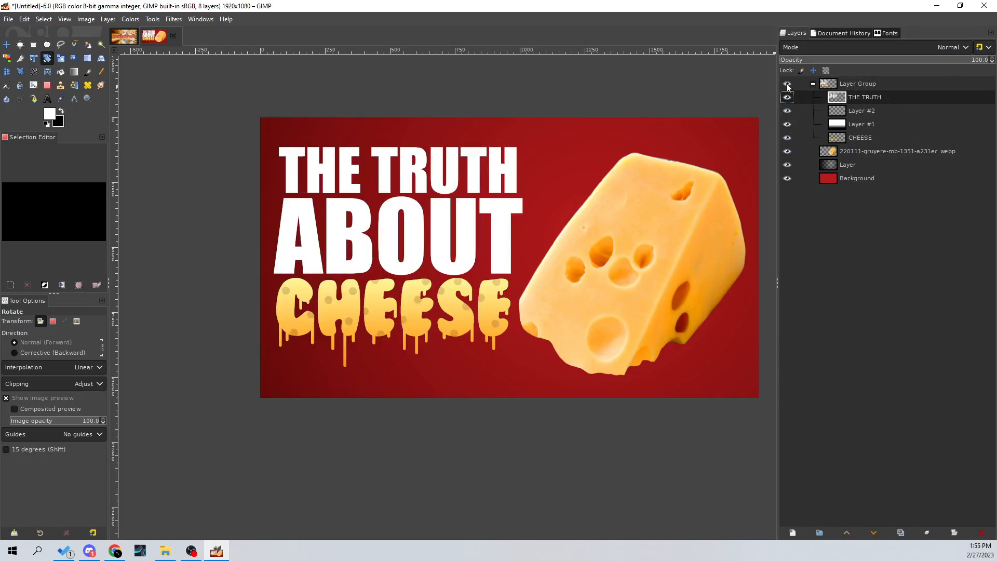
# Step: Crop the layer group to its content and rotate it by -2.46 degrees
pyautogui.click(802, 85)
pyautogui.moveTo(514, 123); pyautogui.dragTo(511, 118)
pyautogui.press('Escape')
pyautogui.click(109, 19)
pyautogui.click(138, 244)
pyautogui.moveTo(593, 138); pyautogui.dragTo(592, 135)
pyautogui.press('Return')
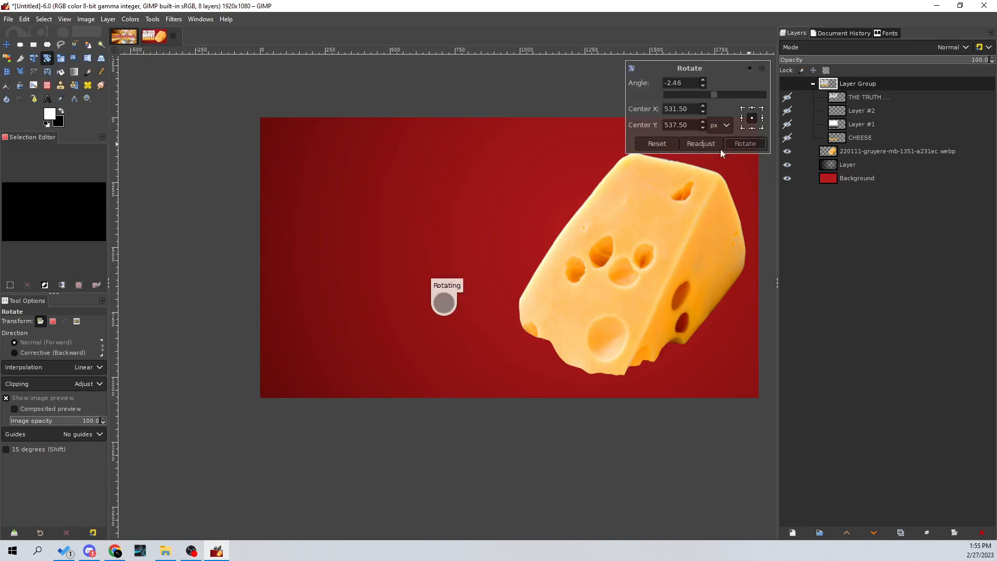
# Step: Scale the tilted text group up slightly and reposition it beside the cheese wedge
pyautogui.hotkey('shift', 's')
pyautogui.moveTo(546, 323); pyautogui.dragTo(574, 370)
pyautogui.click(744, 130)
pyautogui.press('m')
pyautogui.moveTo(406, 254); pyautogui.dragTo(411, 272)
pyautogui.moveTo(649, 277); pyautogui.dragTo(653, 276)
# Step: Cut a jagged, bite-like strip from the cheese wedge's edge beside the last E using Free Select, and clear the selection
pyautogui.scroll(2, 652, 276)
pyautogui.scroll(-5, 576, 275)
pyautogui.scroll(4, 575, 278)
pyautogui.scroll(-2, 560, 281)
pyautogui.scroll(2, 555, 282)
pyautogui.click(61, 44)
pyautogui.scroll(4, 511, 294)
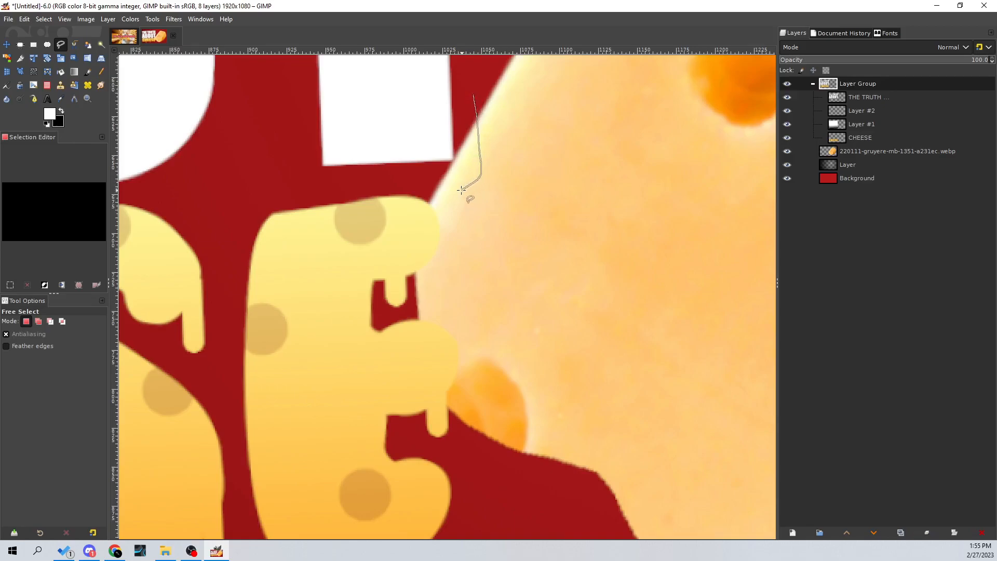
pyautogui.moveTo(481, 406)
pyautogui.mouseDown()
pyautogui.moveTo(380, 423)
pyautogui.moveTo(281, 158)
pyautogui.moveTo(408, 72)
pyautogui.mouseUp()
pyautogui.press('Return')
pyautogui.click(862, 151)
pyautogui.click(43, 19)
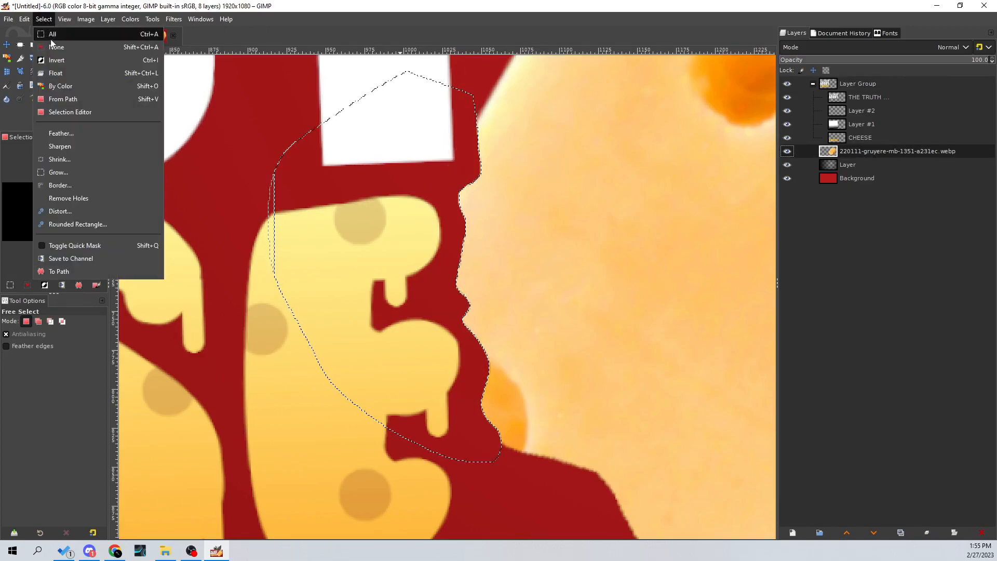
pyautogui.click(55, 46)
pyautogui.scroll(-8, 457, 213)
pyautogui.scroll(3, 500, 188)
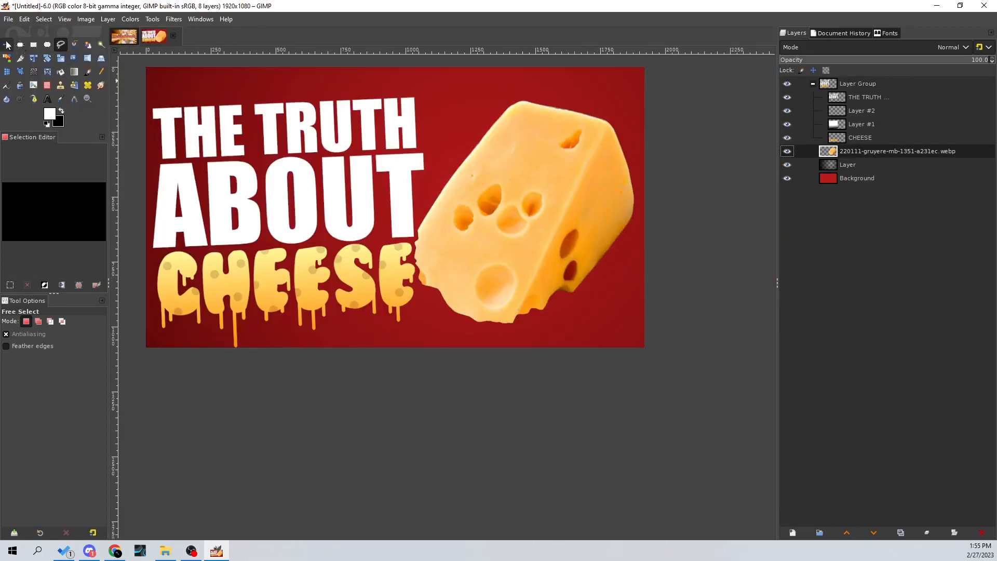
# Step: Shift the cheese wedge away from the lettering and scale its layer to 1067 × 1012 px
pyautogui.click(11, 45)
pyautogui.moveTo(537, 193); pyautogui.dragTo(543, 196)
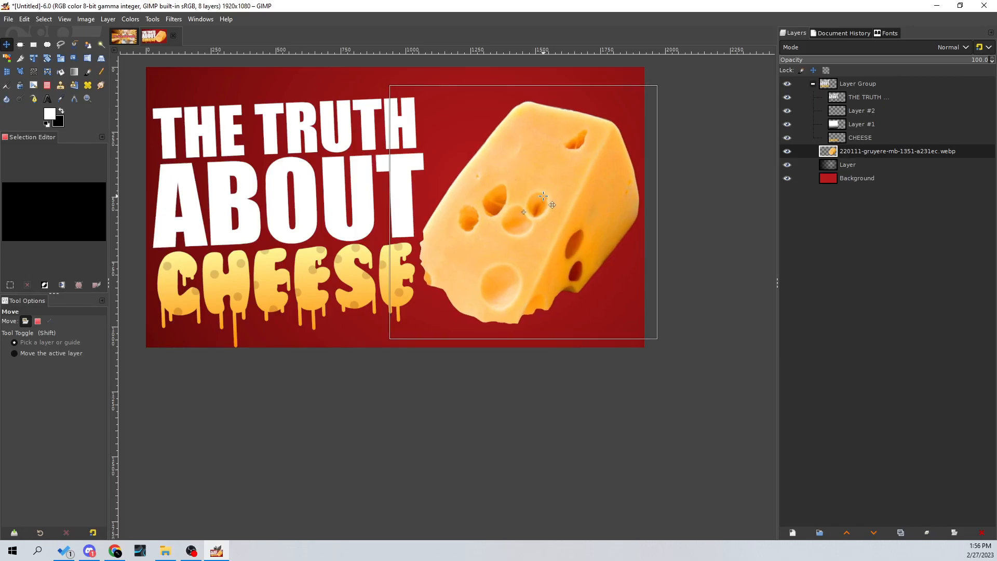
pyautogui.click(60, 58)
pyautogui.click(357, 157)
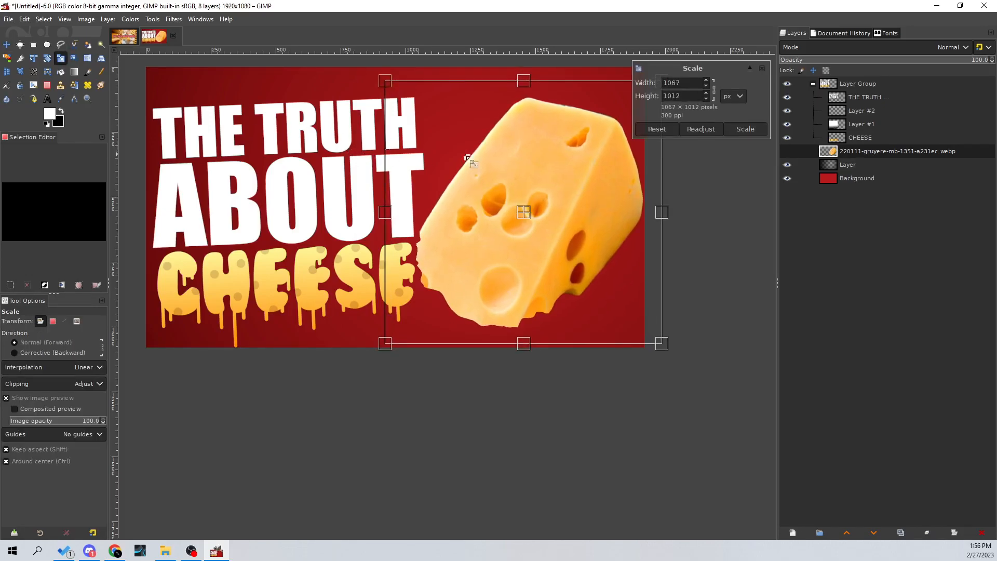
pyautogui.click(746, 129)
pyautogui.moveTo(481, 145); pyautogui.dragTo(564, 181)
pyautogui.scroll(-4, 563, 181)
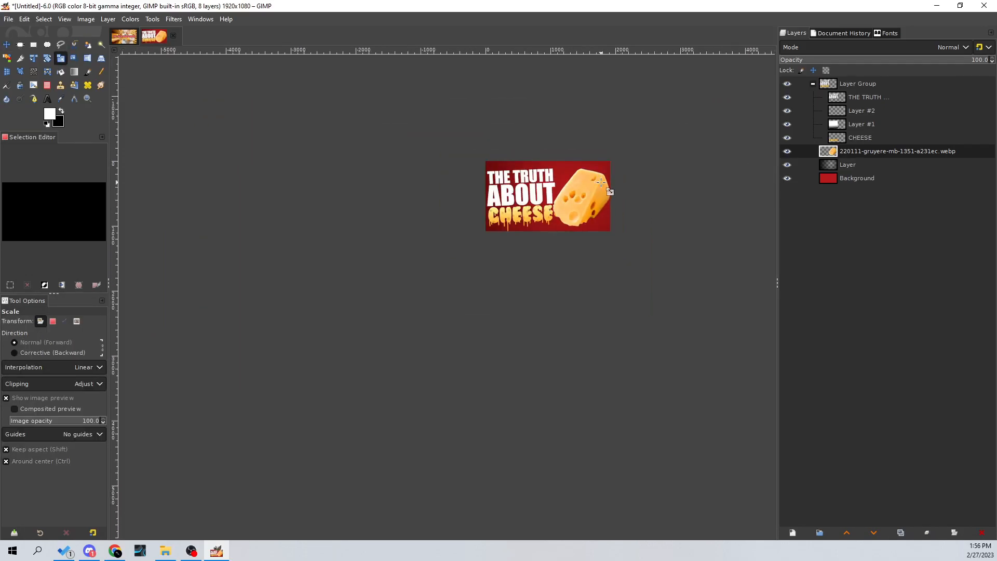
pyautogui.scroll(4, 595, 187)
# Step: Scale the text layer group to 1074 × 958 px
pyautogui.click(7, 45)
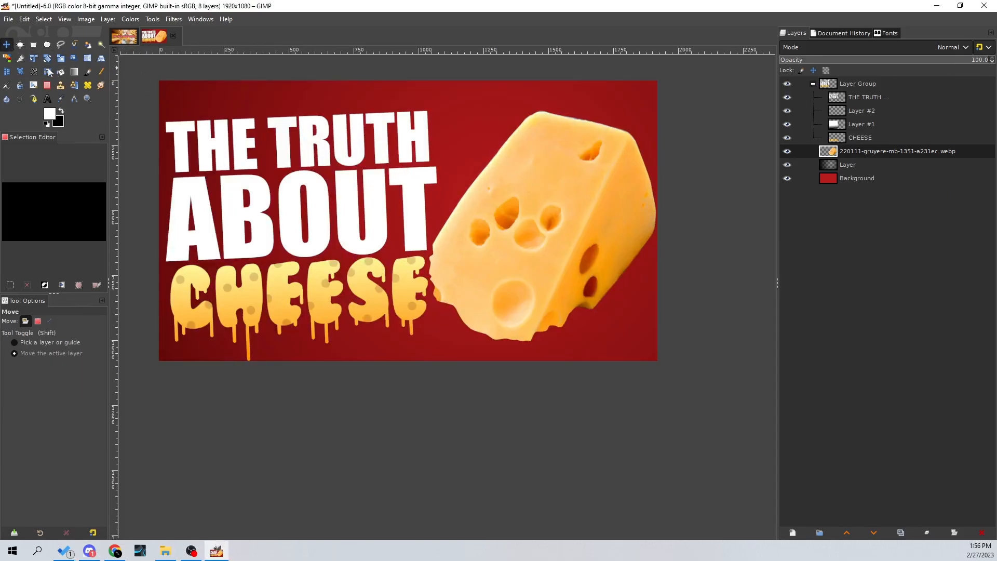
pyautogui.moveTo(297, 186); pyautogui.dragTo(348, 200)
pyautogui.click(882, 84)
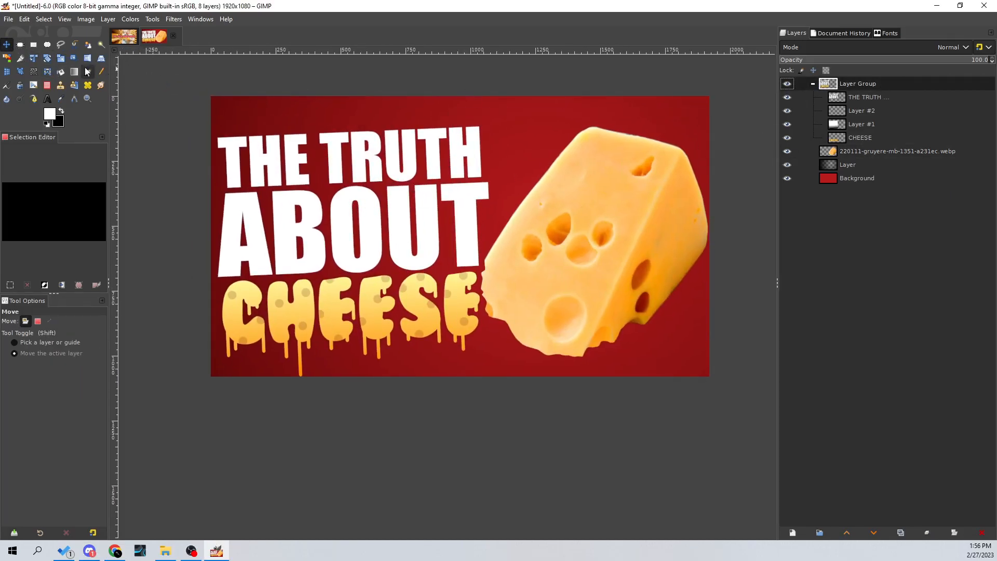
pyautogui.click(60, 58)
pyautogui.click(213, 94)
pyautogui.click(747, 128)
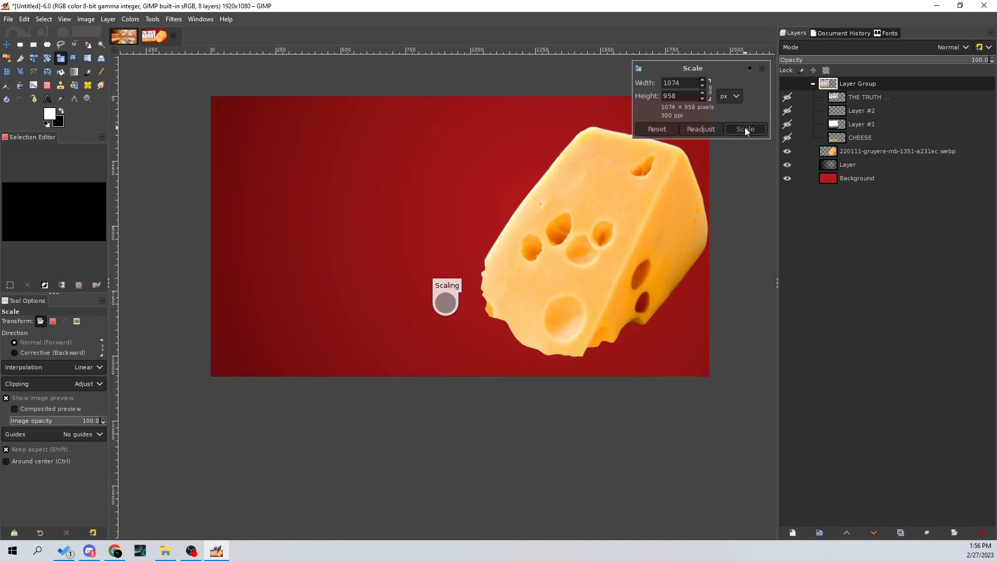
pyautogui.click(8, 45)
pyautogui.moveTo(601, 213); pyautogui.dragTo(598, 215)
# Step: Scale the cheese wedge down slightly, reposition it inside the canvas edge, and undo the last extra move
pyautogui.click(72, 59)
pyautogui.click(841, 149)
pyautogui.moveTo(694, 151); pyautogui.dragTo(689, 161)
pyautogui.click(740, 131)
pyautogui.click(8, 45)
pyautogui.moveTo(514, 179); pyautogui.dragTo(518, 173)
pyautogui.moveTo(457, 192); pyautogui.dragTo(456, 191)
pyautogui.hotkey('ctrl', 'z')
# Step: Nudge the text layer group into place and check the overall composition
pyautogui.click(846, 84)
pyautogui.moveTo(608, 153); pyautogui.dragTo(607, 153)
pyautogui.keyDown('ctrl'); pyautogui.scroll(-4, 610, 154); pyautogui.keyUp('ctrl')
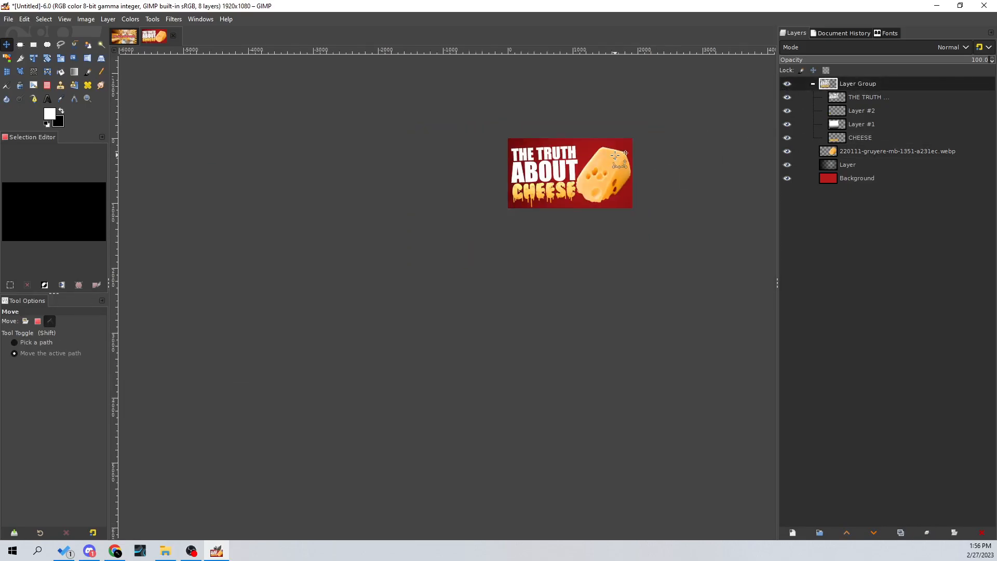
pyautogui.keyDown('ctrl'); pyautogui.scroll(3, 636, 145); pyautogui.keyUp('ctrl')
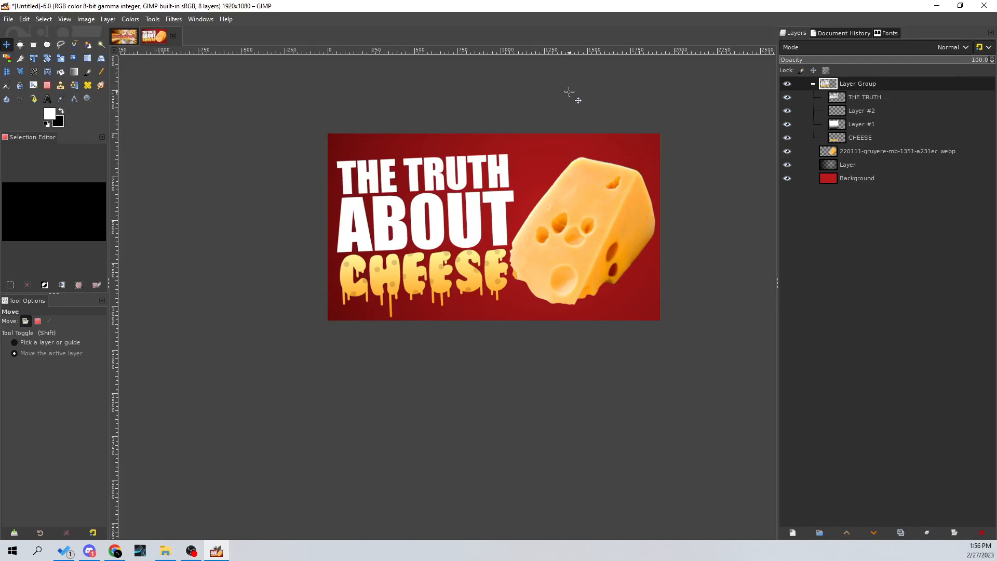
pyautogui.keyDown('ctrl'); pyautogui.scroll(1, 627, 169); pyautogui.keyUp('ctrl')
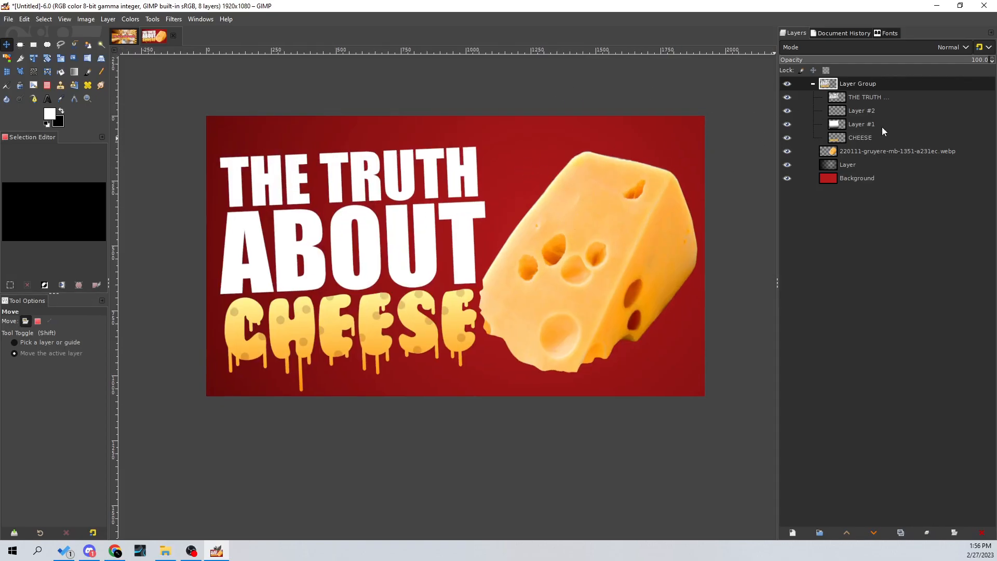
# Step: Add a new transparent layer and place it directly beneath the cheese wedge layer
pyautogui.moveTo(579, 190); pyautogui.dragTo(588, 182)
pyautogui.click(108, 19)
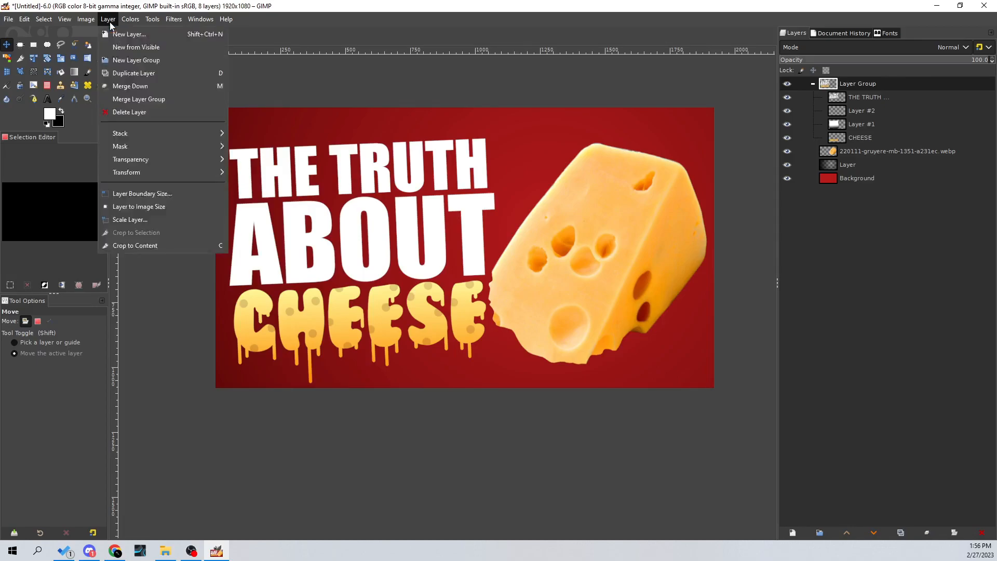
pyautogui.click(124, 33)
pyautogui.click(585, 407)
pyautogui.moveTo(836, 98)
pyautogui.mouseDown()
pyautogui.moveTo(863, 181)
pyautogui.moveTo(859, 160)
pyautogui.mouseUp()
# Step: Paint a flat black shadow under the cheese wedge with the Hardness 025 brush, size 875, aspect ratio 4.00
pyautogui.click(88, 73)
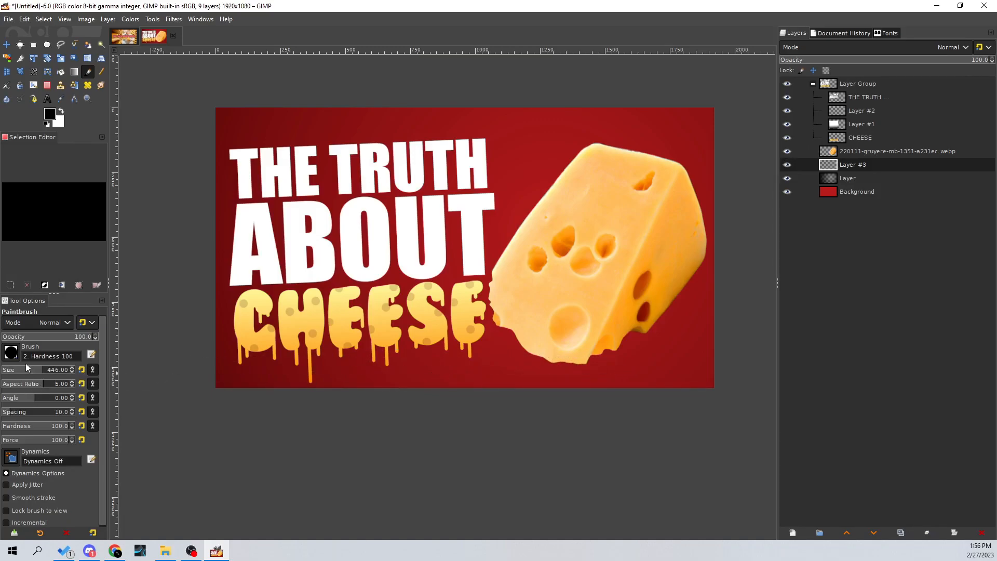
pyautogui.click(10, 352)
pyautogui.click(11, 385)
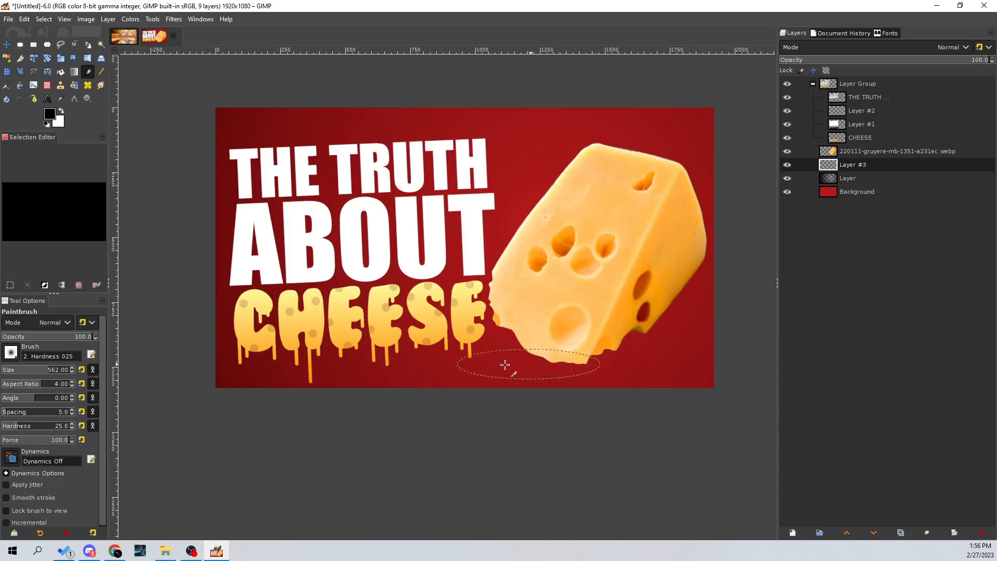
pyautogui.click(42, 372)
pyautogui.moveTo(590, 359)
pyautogui.mouseDown()
pyautogui.moveTo(545, 358)
pyautogui.moveTo(629, 349)
pyautogui.moveTo(553, 348)
pyautogui.moveTo(639, 355)
pyautogui.mouseUp()
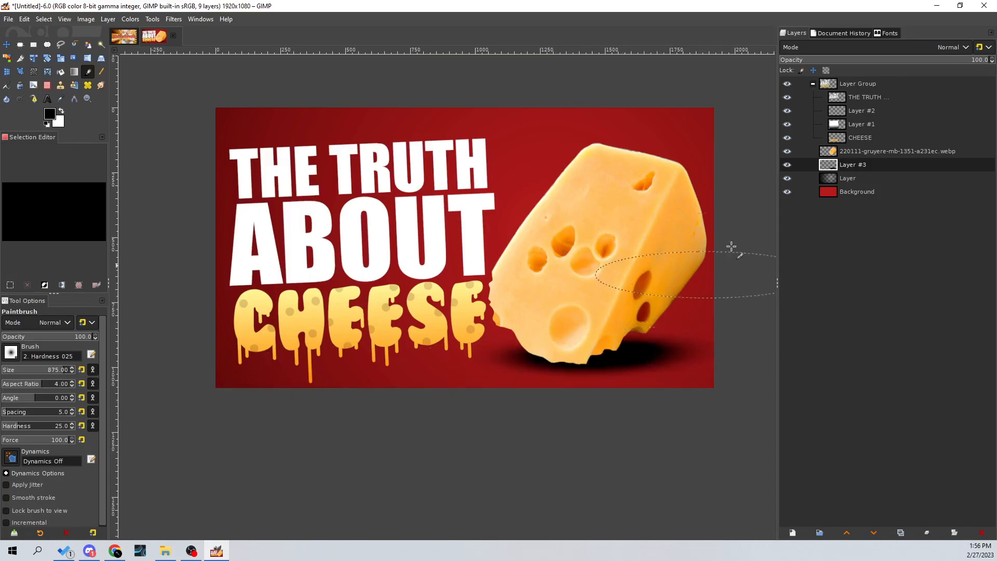
# Step: Reduce the opacity of the painted shadow layer under the cheese wedge to 55.7
pyautogui.click(894, 60)
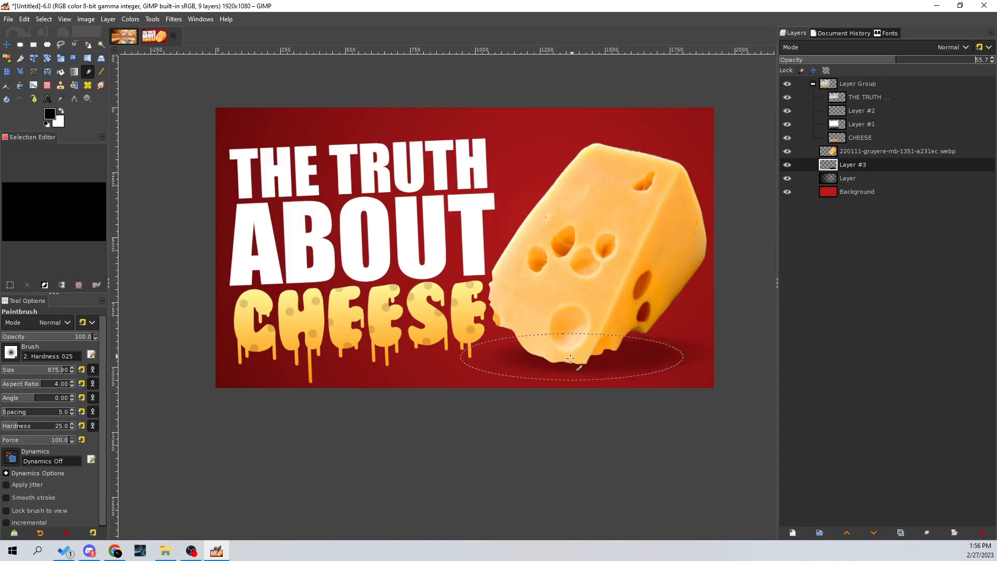
pyautogui.scroll(-4, 685, 212)
pyautogui.scroll(3, 684, 212)
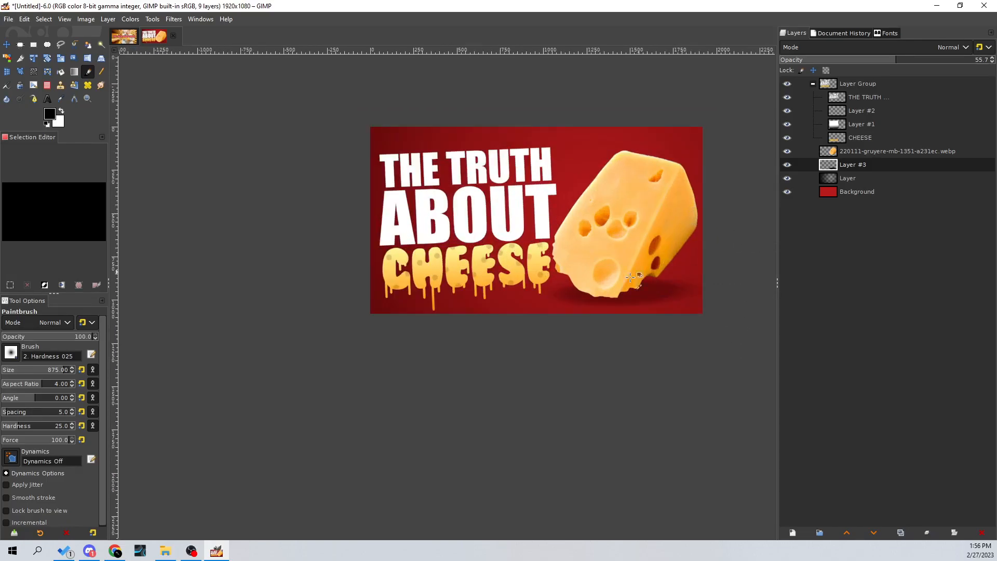
pyautogui.scroll(2, 530, 307)
# Step: Duplicate the text layer group, place the copy beneath the original, and merge the copy into a single layer
pyautogui.click(854, 85)
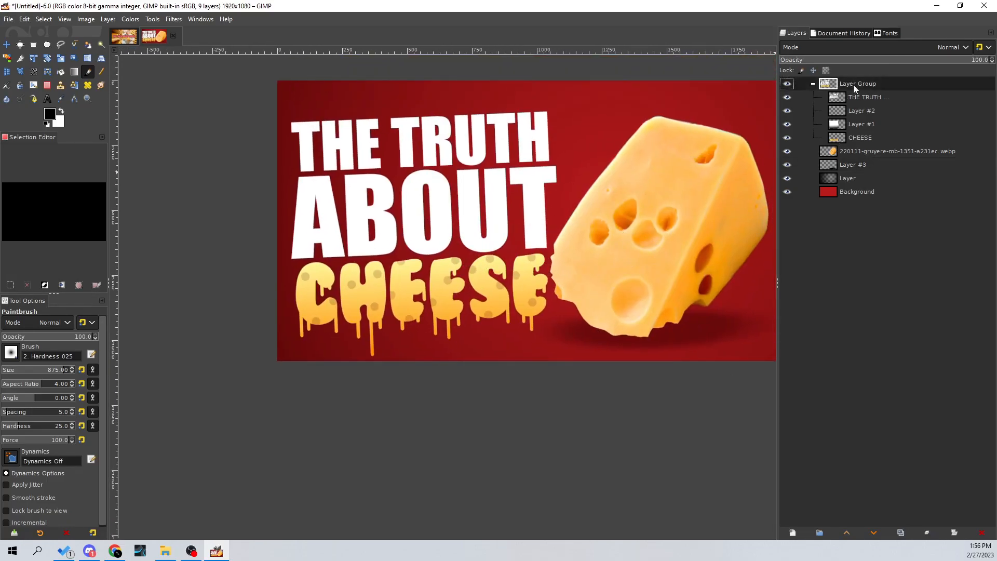
pyautogui.click(812, 84)
pyautogui.rightClick(844, 82)
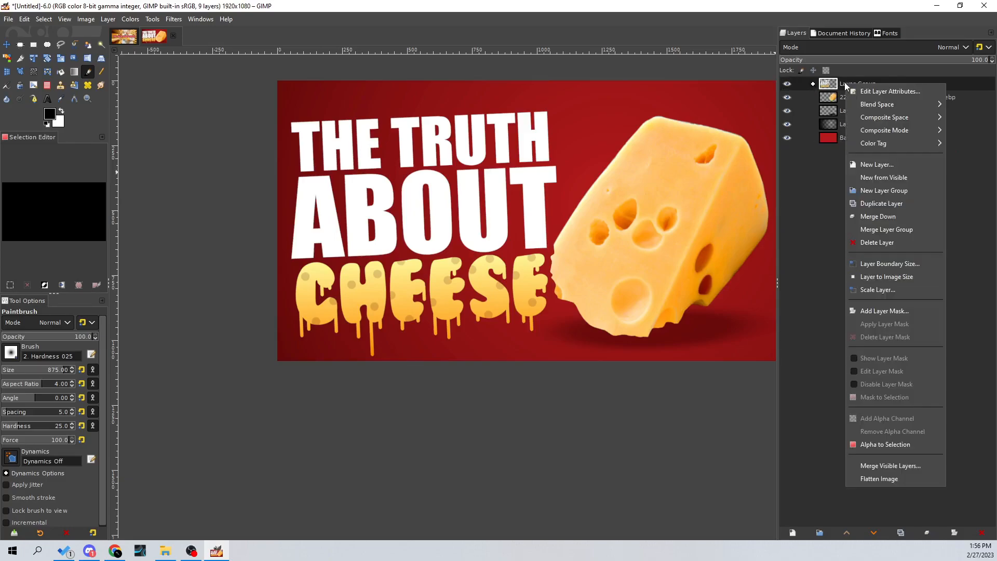
pyautogui.click(886, 203)
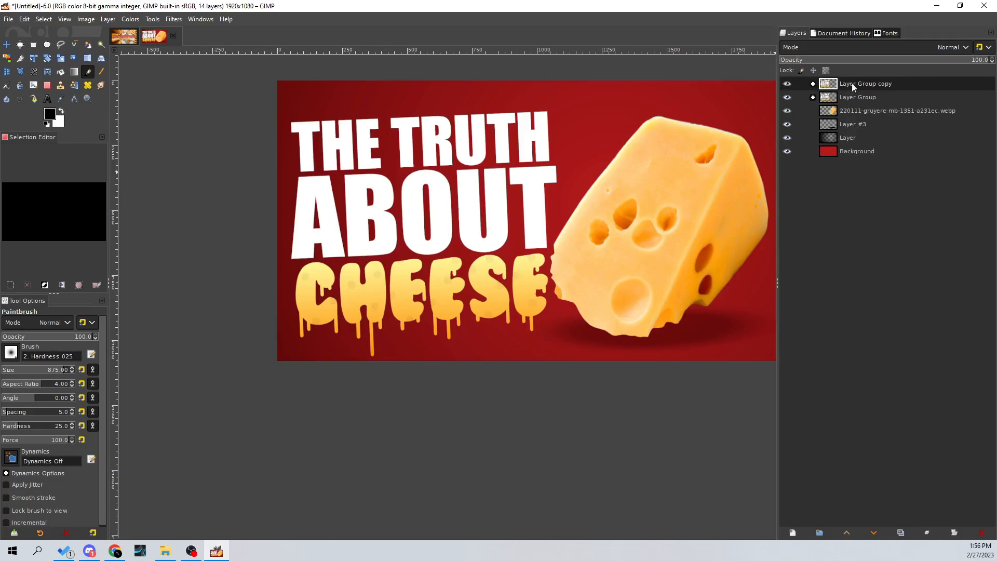
pyautogui.rightClick(858, 98)
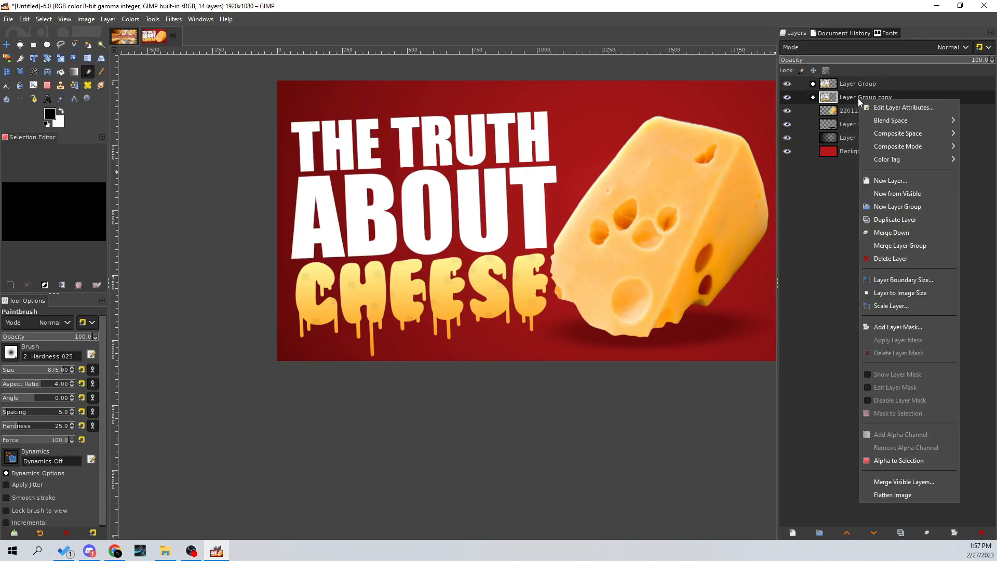
pyautogui.click(887, 245)
# Step: Colorize the merged text copy to solid black
pyautogui.click(134, 20)
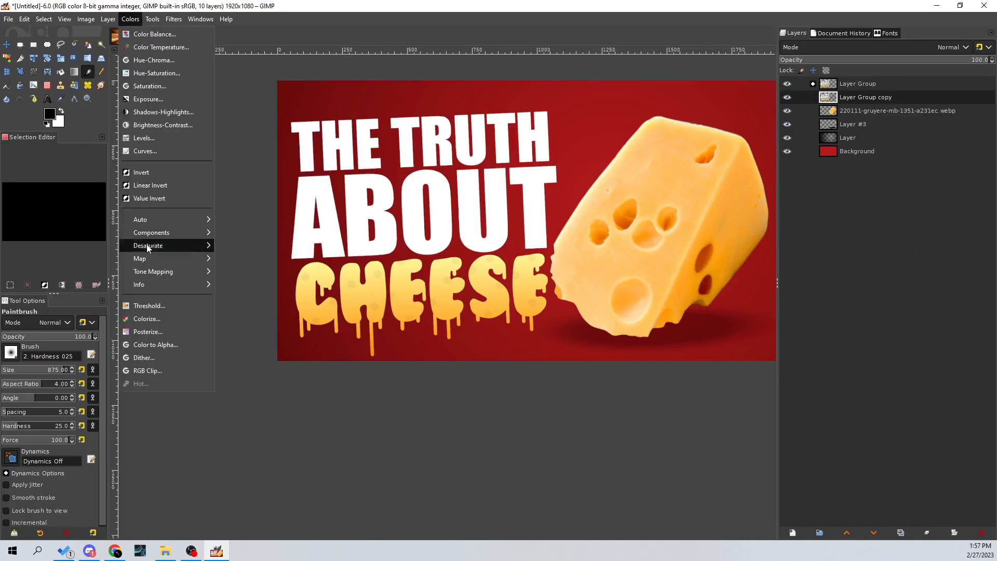
pyautogui.click(167, 318)
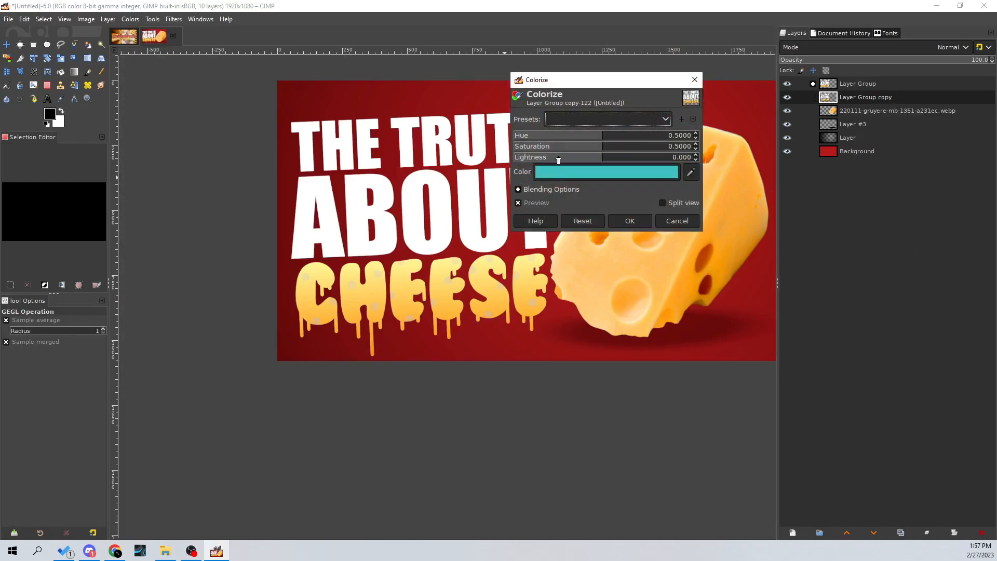
pyautogui.click(633, 221)
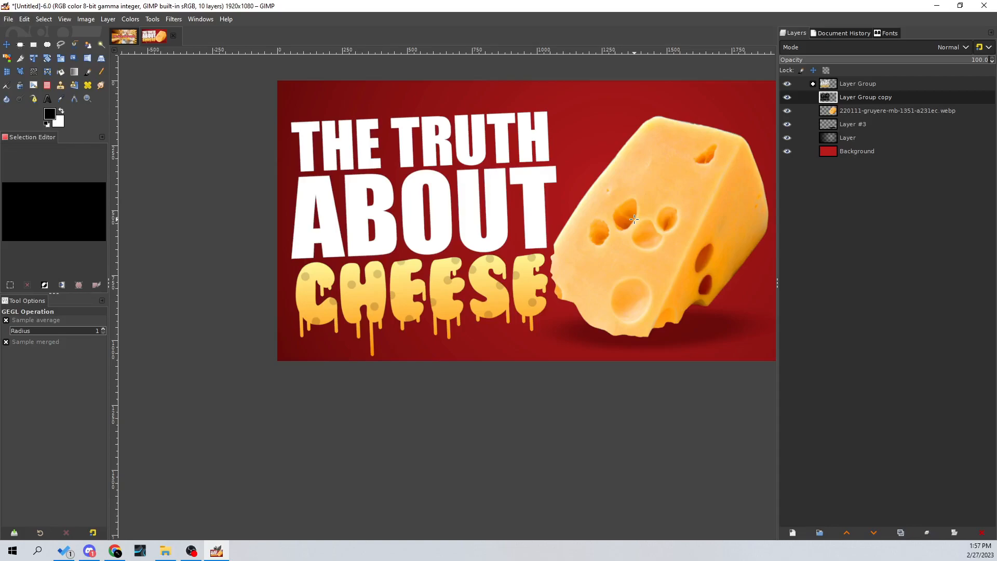
# Step: Offset the black text copy slightly down and to the left behind the lettering as a drop shadow
pyautogui.moveTo(632, 117); pyautogui.dragTo(639, 142)
pyautogui.click(7, 45)
pyautogui.moveTo(444, 233); pyautogui.dragTo(441, 238)
pyautogui.scroll(2, 450, 273)
pyautogui.moveTo(454, 286); pyautogui.dragTo(456, 284)
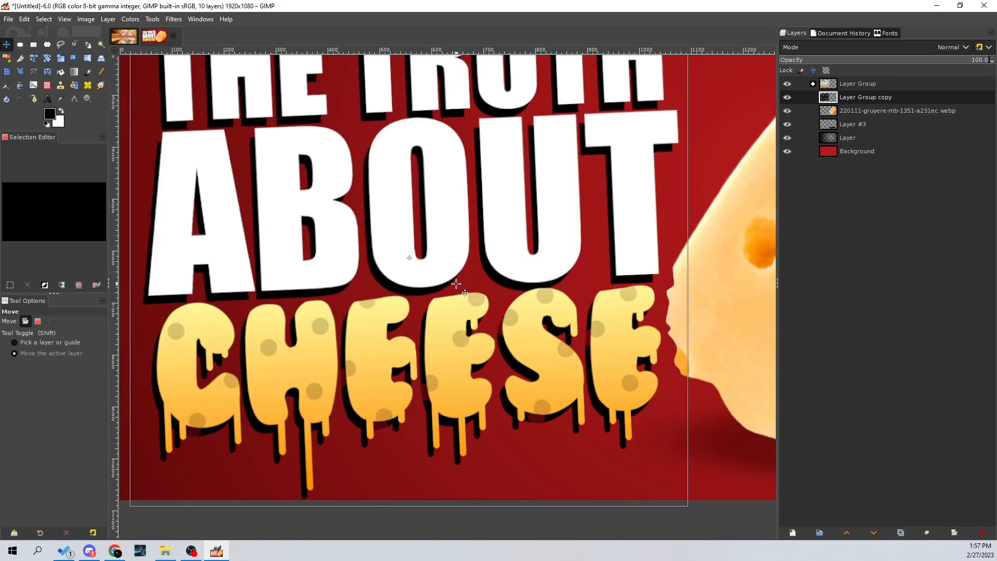
pyautogui.scroll(-3, 456, 284)
# Step: Expand the black text shadow layer to the image size and soften it with a Gaussian Blur of about 20
pyautogui.click(108, 23)
pyautogui.click(175, 192)
pyautogui.click(110, 21)
pyautogui.click(169, 192)
pyautogui.click(173, 19)
pyautogui.moveTo(251, 96)
pyautogui.click(328, 107)
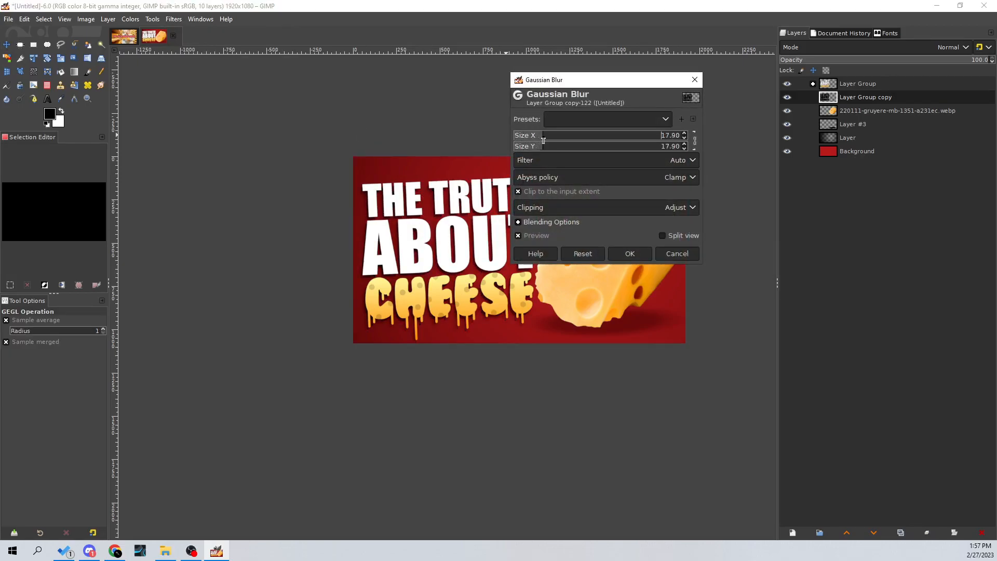
pyautogui.moveTo(544, 140); pyautogui.dragTo(554, 146)
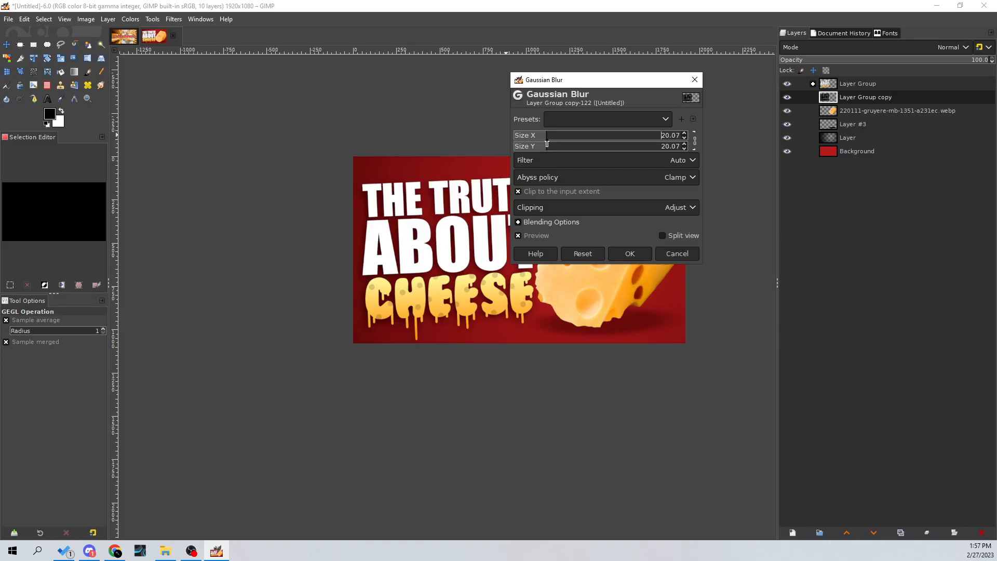
pyautogui.click(629, 253)
# Step: Set the blurred text shadow layer's opacity to 52 and toggle its visibility to compare
pyautogui.click(887, 48)
pyautogui.click(709, 43)
pyautogui.click(882, 61)
pyautogui.scroll(-2, 562, 175)
pyautogui.scroll(2, 566, 179)
pyautogui.click(787, 97)
pyautogui.scroll(2, 612, 170)
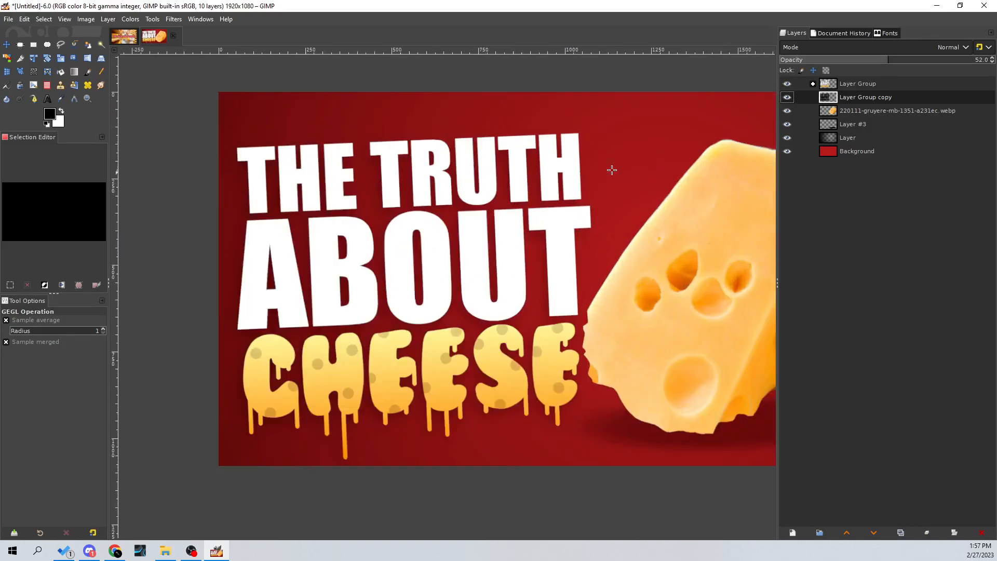
# Step: Set the text shadow layer's opacity to 78.5, comparing the result with the shadow shown and hidden
pyautogui.click(787, 99)
pyautogui.click(942, 63)
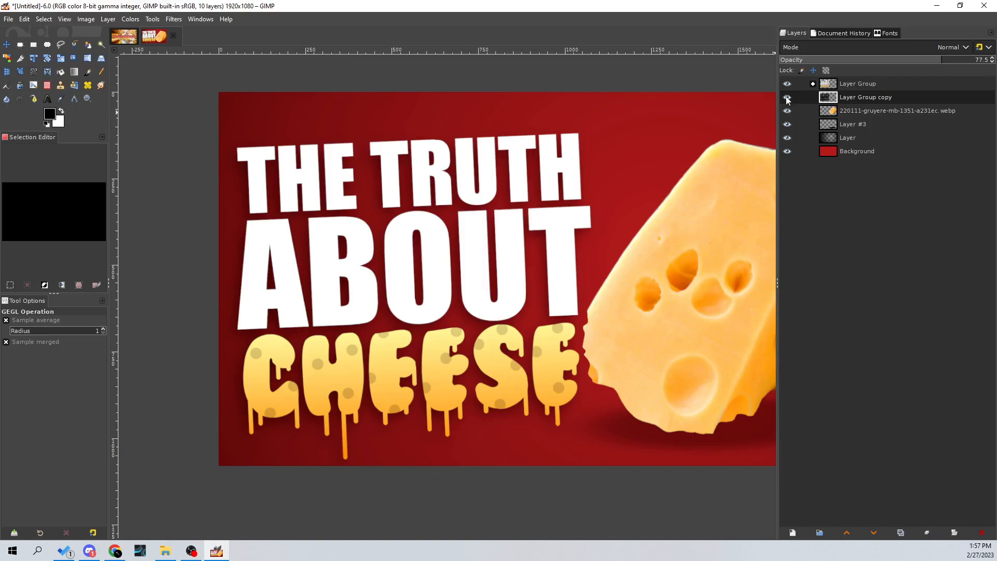
pyautogui.scroll(-5, 552, 193)
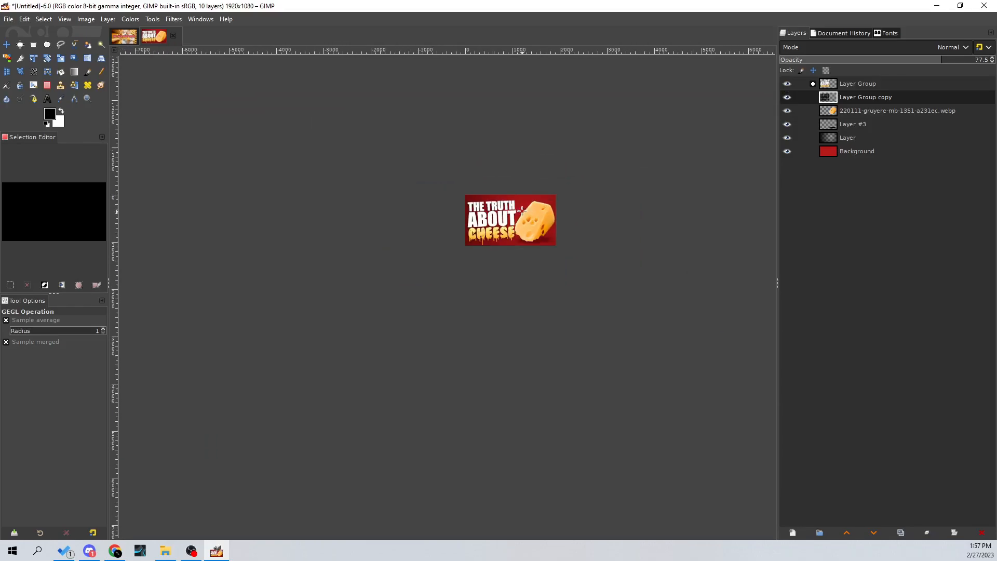
pyautogui.moveTo(940, 62)
pyautogui.mouseDown()
pyautogui.moveTo(971, 60)
pyautogui.moveTo(943, 60)
pyautogui.mouseUp()
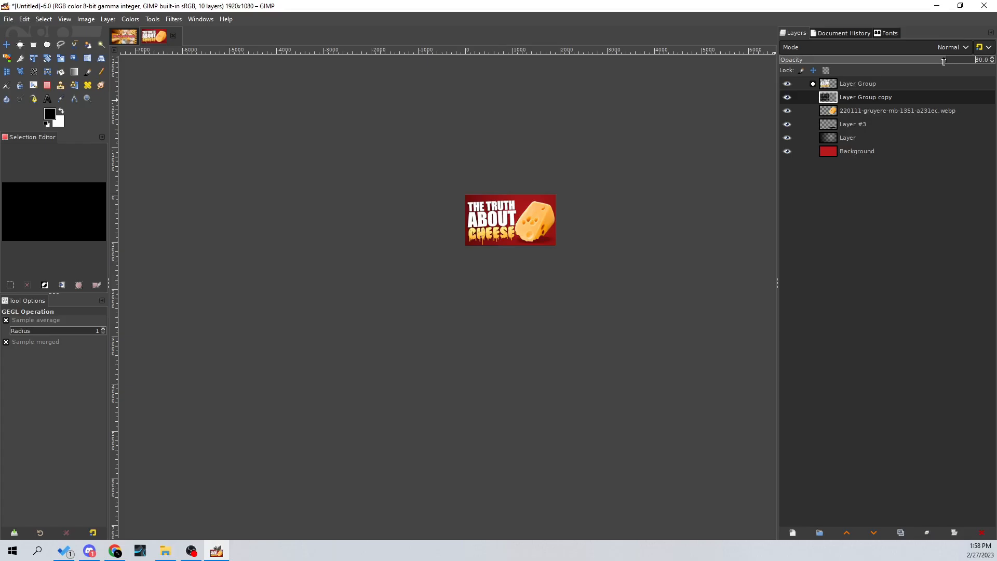
pyautogui.click(787, 97)
pyautogui.scroll(6, 547, 222)
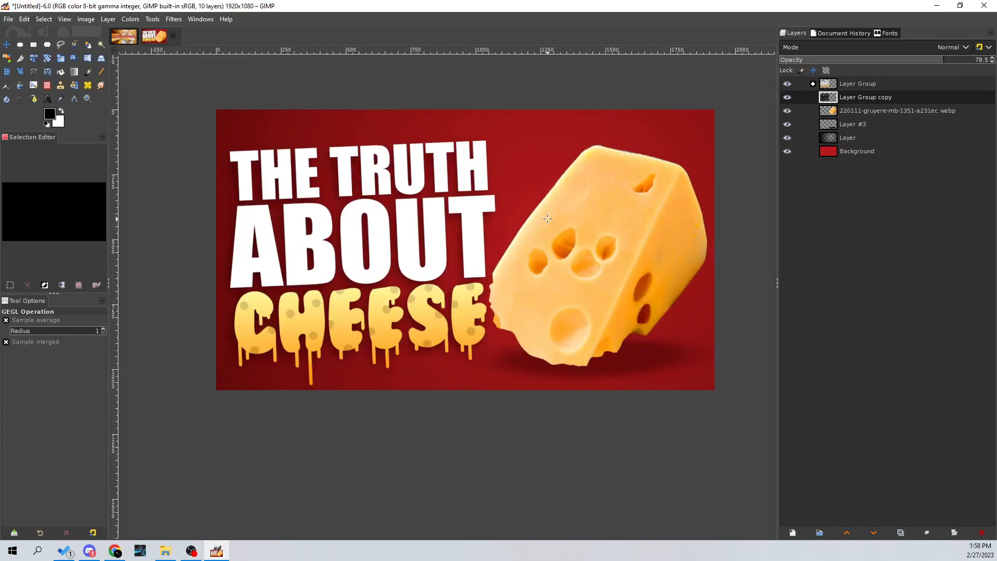
# Step: Move the text shadow layer into the text layer group below CHEESE, and shift the whole group up slightly
pyautogui.moveTo(535, 215); pyautogui.dragTo(540, 221)
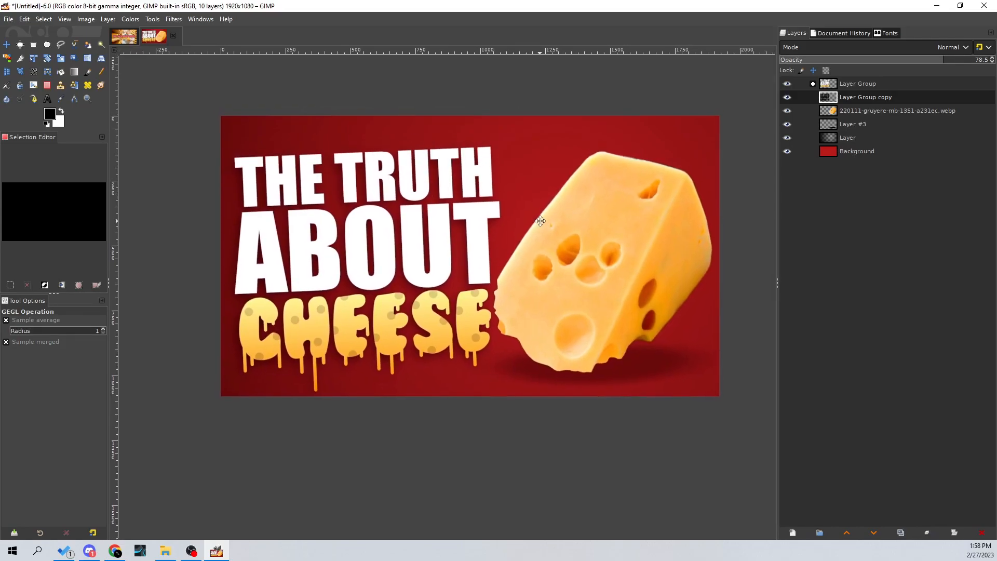
pyautogui.click(6, 46)
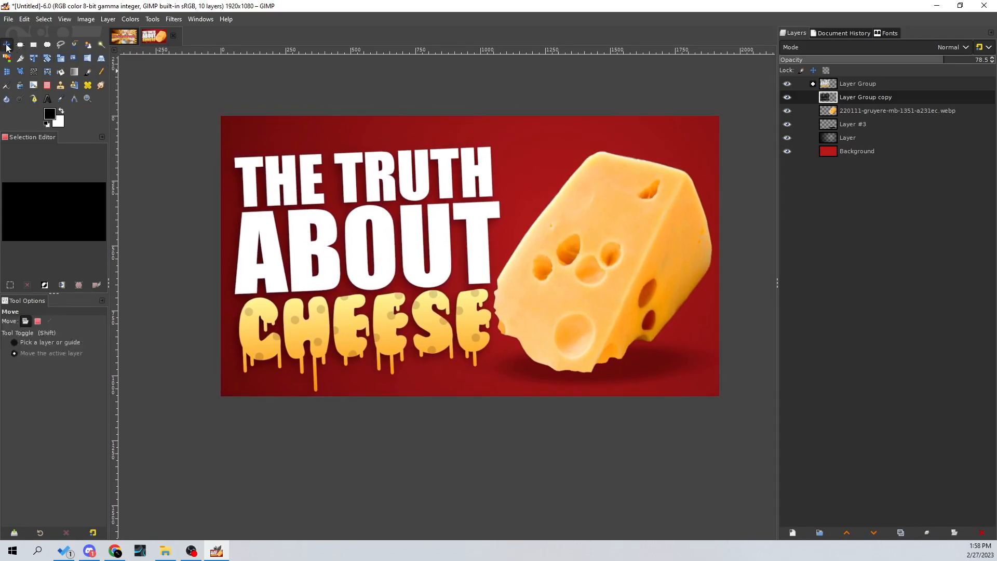
pyautogui.moveTo(846, 94); pyautogui.dragTo(883, 158)
pyautogui.click(813, 83)
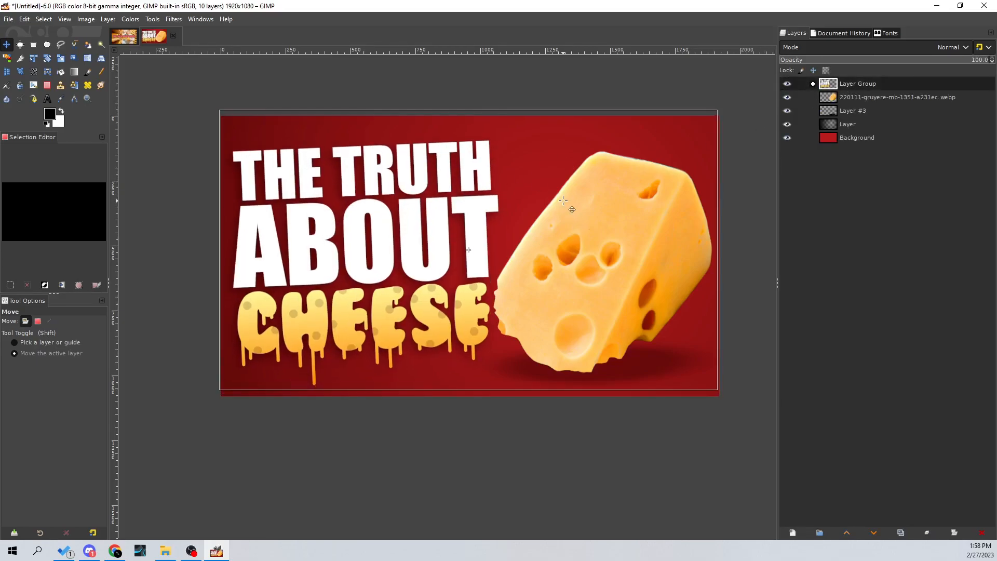
pyautogui.keyDown('ctrl'); pyautogui.scroll(3, 353, 382); pyautogui.keyUp('ctrl')
pyautogui.keyDown('ctrl'); pyautogui.scroll(-3, 353, 381); pyautogui.keyUp('ctrl')
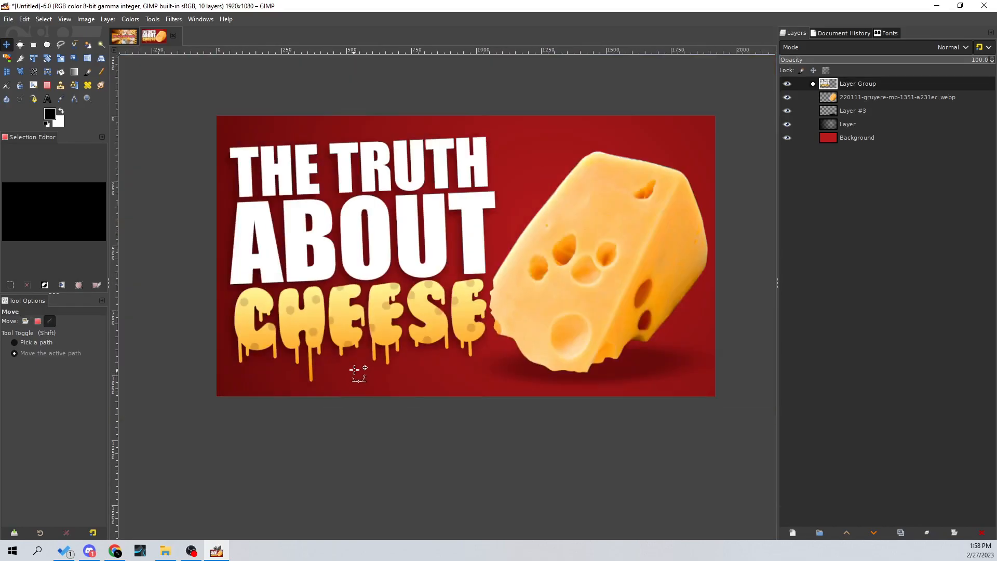
# Step: Set the Eraser to size 384 with aspect ratio 0.00 and select the text shadow layer inside the group
pyautogui.keyDown('ctrl'); pyautogui.scroll(2, 289, 404); pyautogui.keyUp('ctrl')
pyautogui.keyDown('ctrl'); pyautogui.scroll(2, 289, 403); pyautogui.keyUp('ctrl')
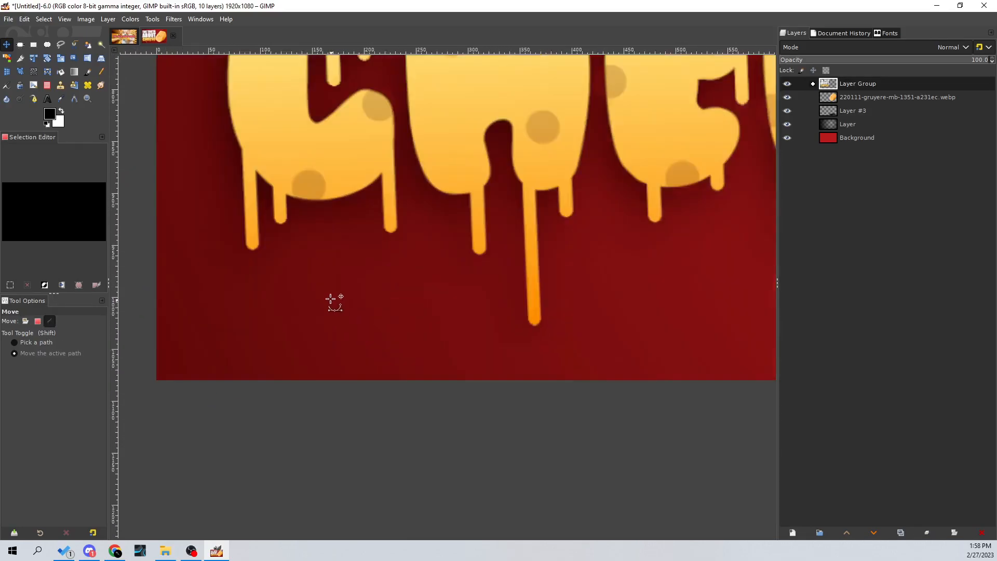
pyautogui.hotkey('shift', 'e')
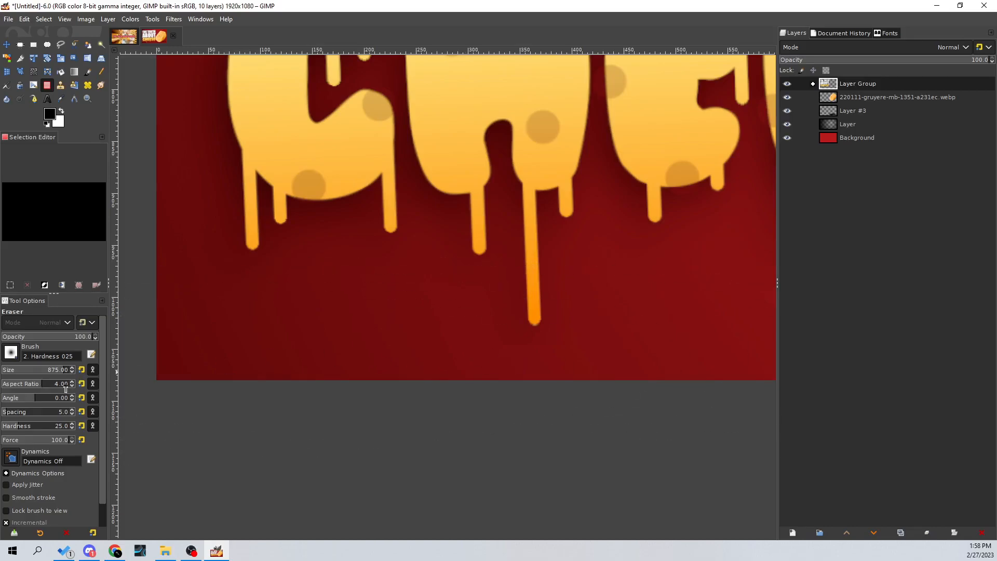
pyautogui.click(35, 369)
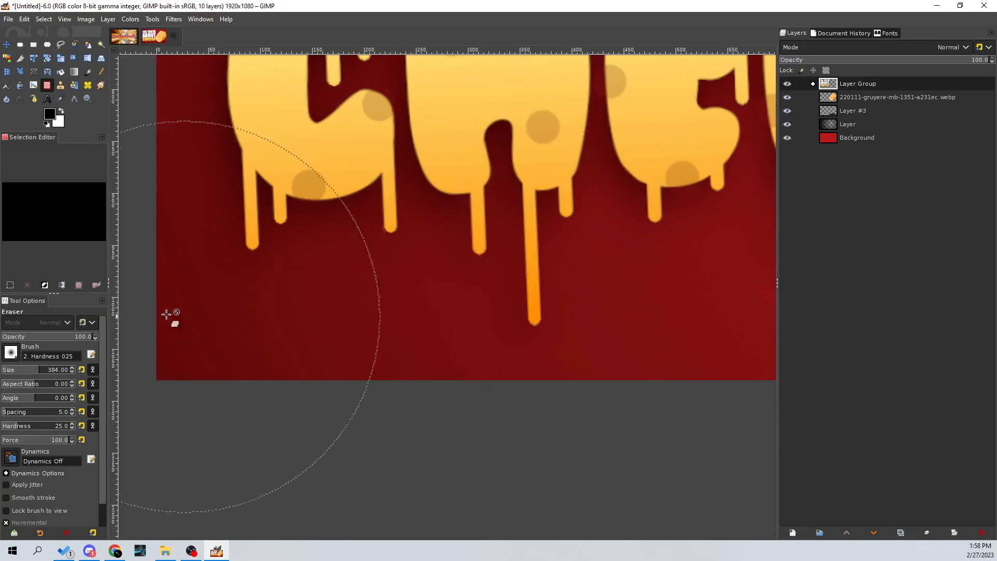
pyautogui.click(813, 83)
pyautogui.click(850, 153)
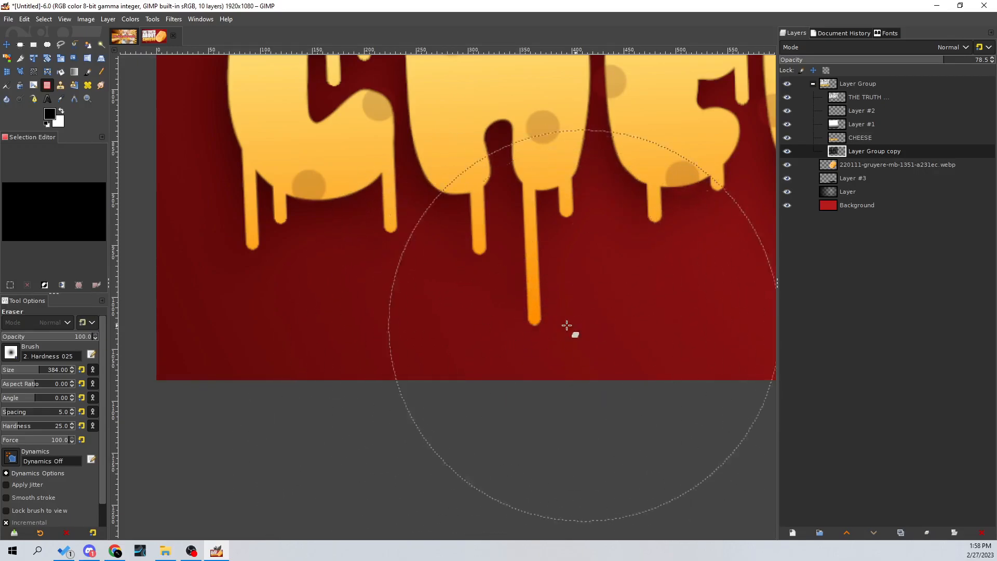
# Step: Select the text layer group, nudge it slightly with the Move tool, and check the composition at thumbnail size
pyautogui.keyDown('ctrl'); pyautogui.scroll(-3, 316, 280); pyautogui.keyUp('ctrl')
pyautogui.keyDown('ctrl'); pyautogui.scroll(-1, 628, 319); pyautogui.keyUp('ctrl')
pyautogui.moveTo(628, 320); pyautogui.dragTo(642, 405)
pyautogui.keyDown('ctrl'); pyautogui.scroll(2, 426, 213); pyautogui.keyUp('ctrl')
pyautogui.keyDown('ctrl'); pyautogui.scroll(-3, 426, 213); pyautogui.keyUp('ctrl')
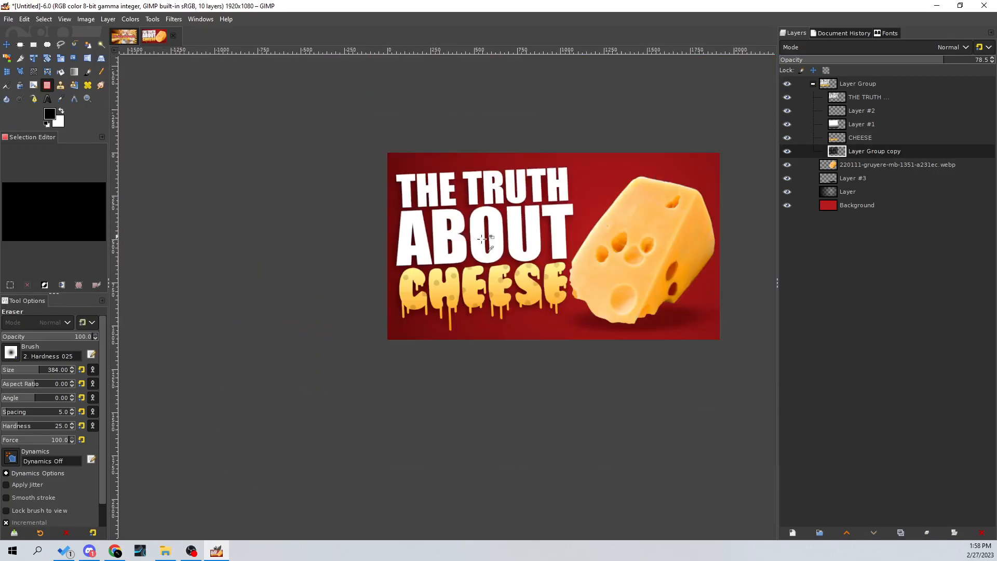
pyautogui.moveTo(509, 240); pyautogui.dragTo(368, 242)
pyautogui.keyDown('ctrl'); pyautogui.scroll(1, 367, 242); pyautogui.keyUp('ctrl')
pyautogui.click(7, 47)
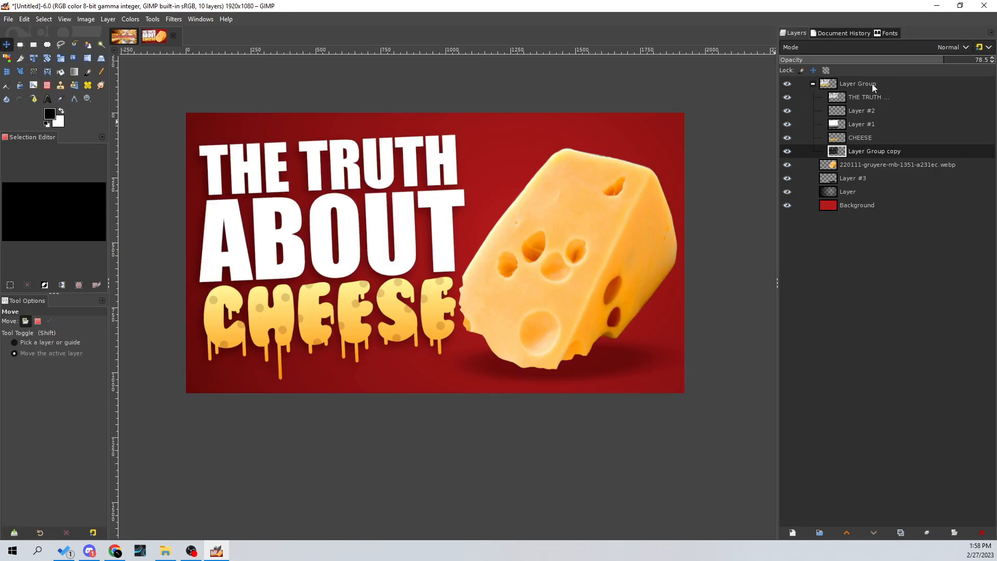
pyautogui.click(872, 83)
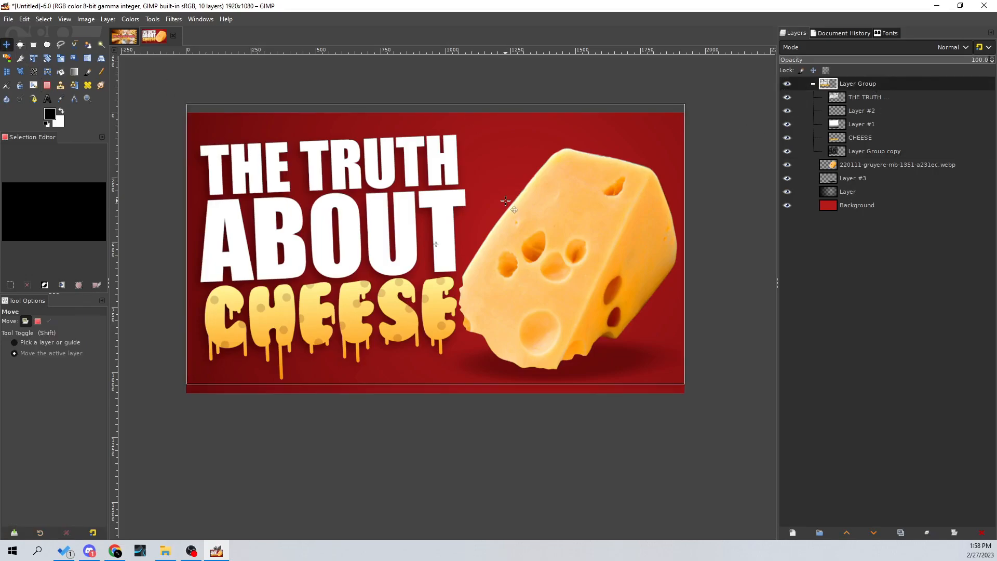
pyautogui.click(813, 83)
pyautogui.keyDown('ctrl'); pyautogui.scroll(-6, 522, 224); pyautogui.keyUp('ctrl')
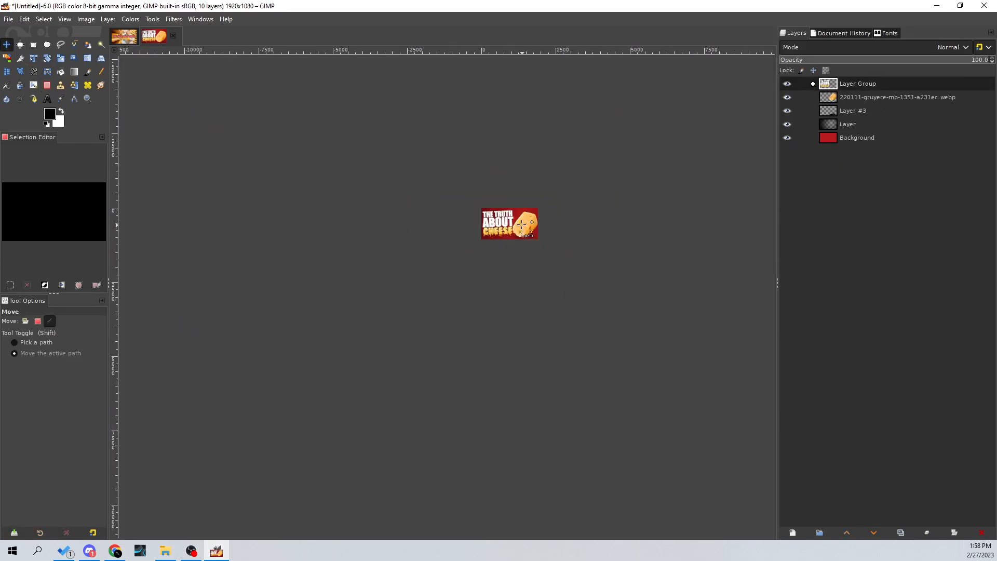
pyautogui.keyDown('ctrl'); pyautogui.scroll(6, 522, 224); pyautogui.keyUp('ctrl')
# Step: Import Magnifying-Glass-Transparent.png from File Explorer as the top layer of the group and scale it to fit the composition
pyautogui.click(167, 553)
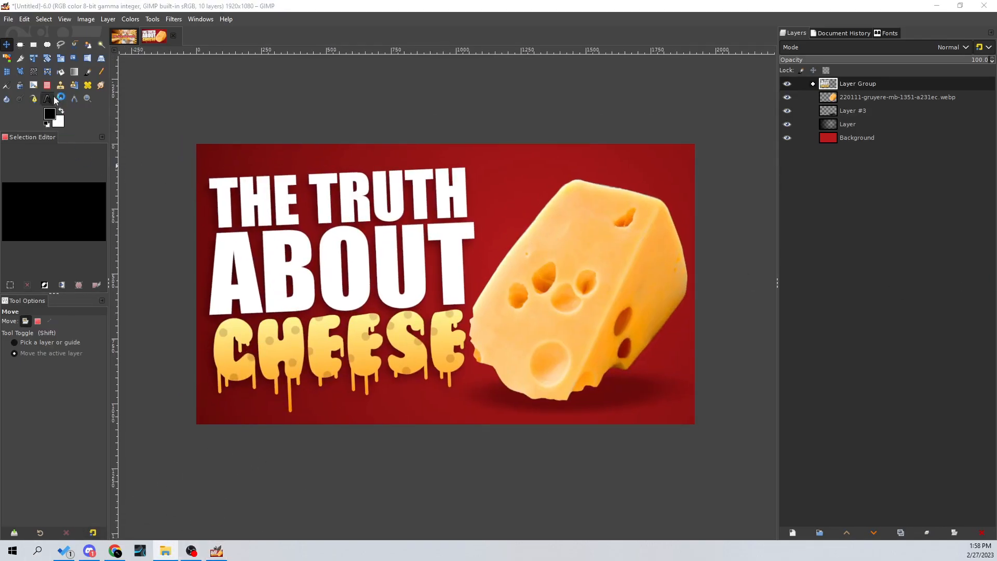
pyautogui.click(63, 60)
pyautogui.moveTo(465, 170); pyautogui.dragTo(493, 31)
pyautogui.click(745, 129)
# Step: Rotate the magnifying glass and position its lens over the upper part of the cheese wedge
pyautogui.click(47, 58)
pyautogui.moveTo(311, 147); pyautogui.dragTo(360, 75)
pyautogui.click(762, 145)
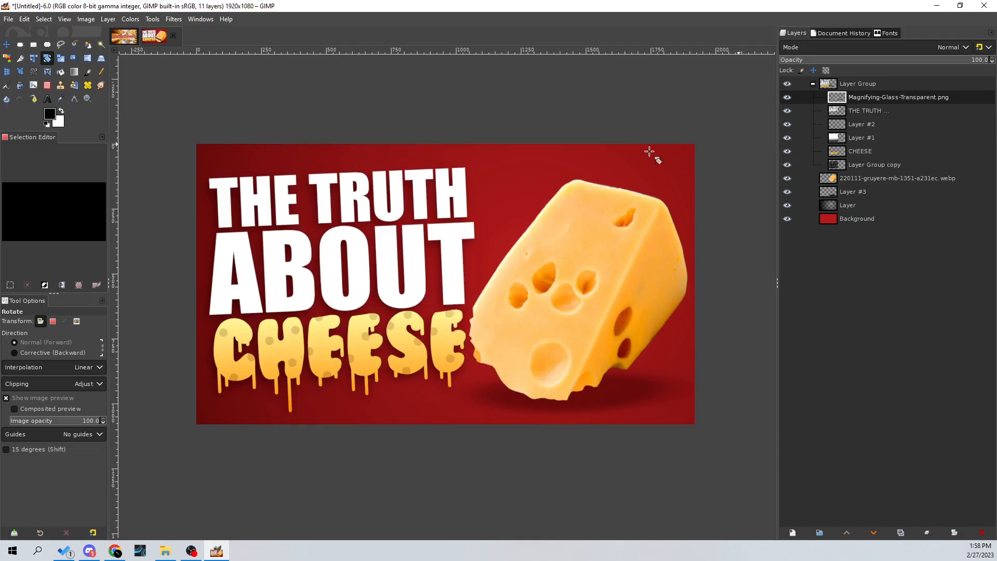
pyautogui.click(6, 44)
pyautogui.moveTo(514, 301)
pyautogui.mouseDown()
pyautogui.moveTo(639, 317)
pyautogui.moveTo(654, 271)
pyautogui.mouseUp()
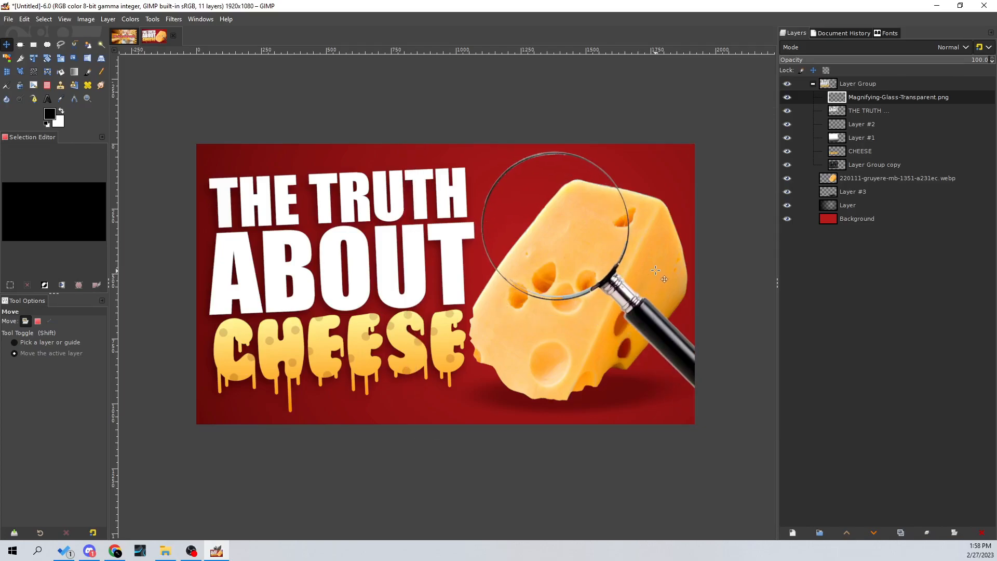
# Step: Add a transparent 1920 x 1080 px layer and place it directly beneath the magnifying glass layer
pyautogui.click(115, 20)
pyautogui.click(130, 32)
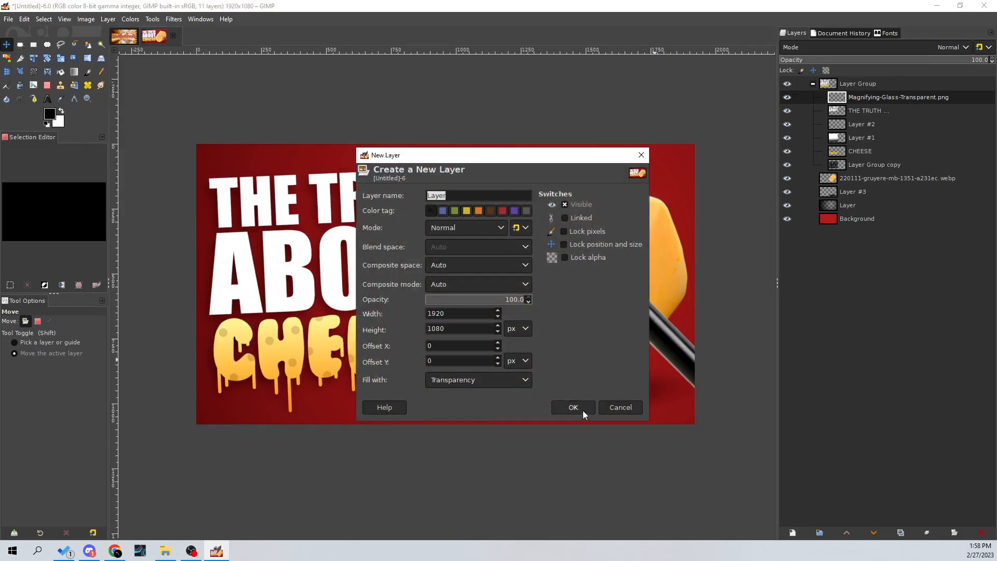
pyautogui.click(573, 407)
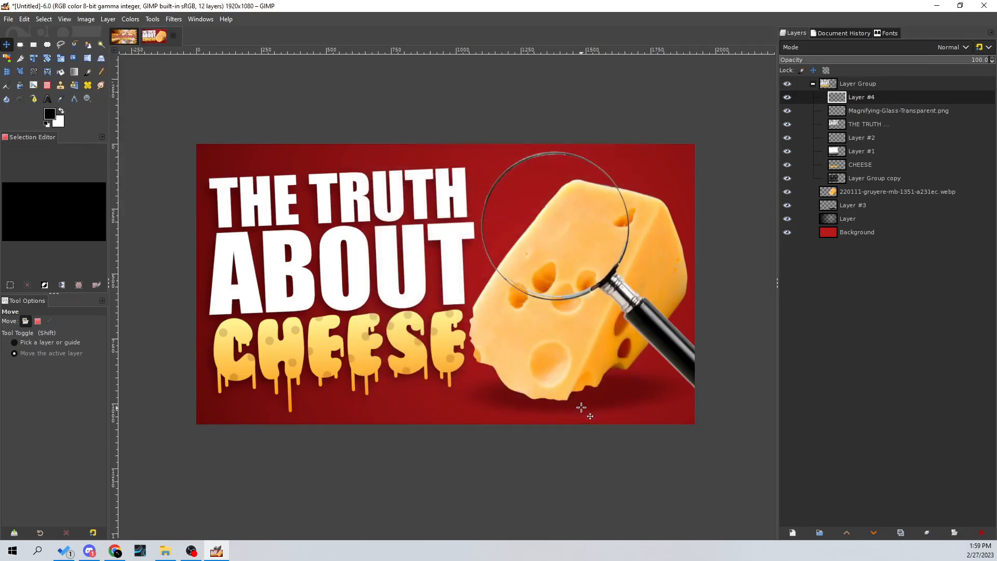
pyautogui.moveTo(824, 107); pyautogui.dragTo(826, 126)
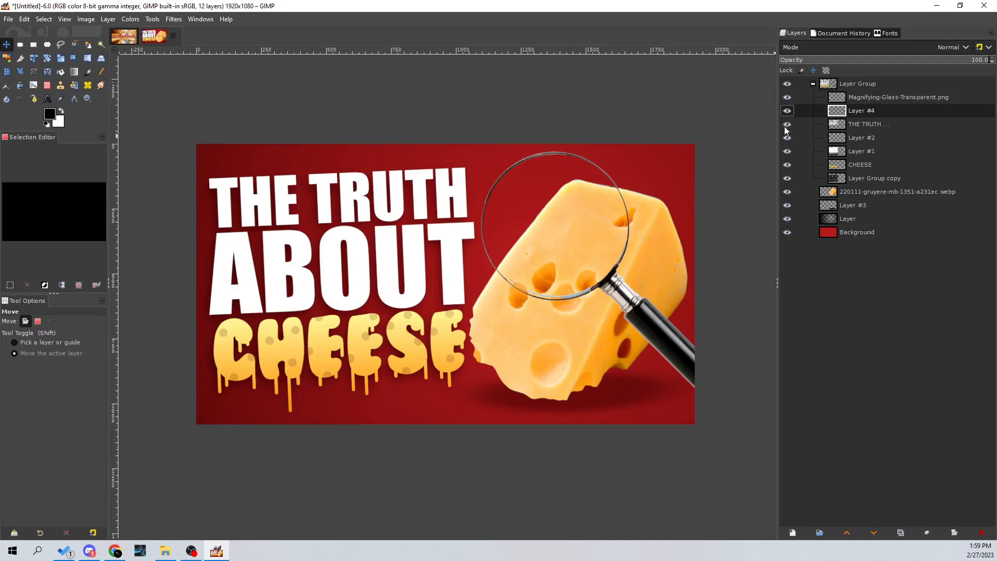
# Step: Draw a circular selection about 563 px across over the magnifying glass lens with Ellipse Select
pyautogui.click(47, 45)
pyautogui.press('1')
pyautogui.moveTo(310, 77); pyautogui.dragTo(337, 93)
pyautogui.moveTo(502, 240); pyautogui.dragTo(500, 231)
pyautogui.moveTo(602, 360); pyautogui.dragTo(606, 365)
pyautogui.moveTo(338, 97); pyautogui.dragTo(337, 96)
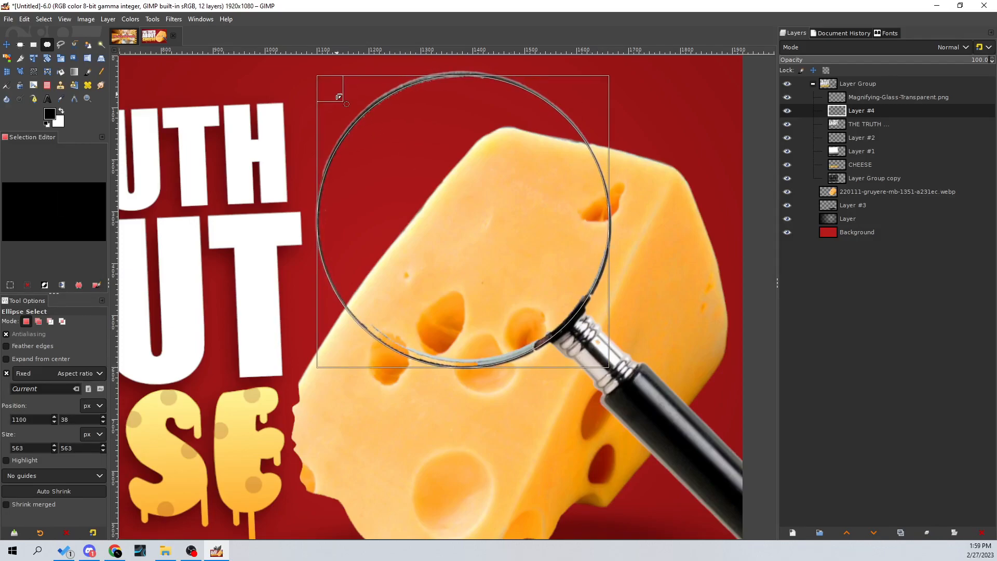
pyautogui.press('Return')
pyautogui.moveTo(235, 100); pyautogui.dragTo(246, 125)
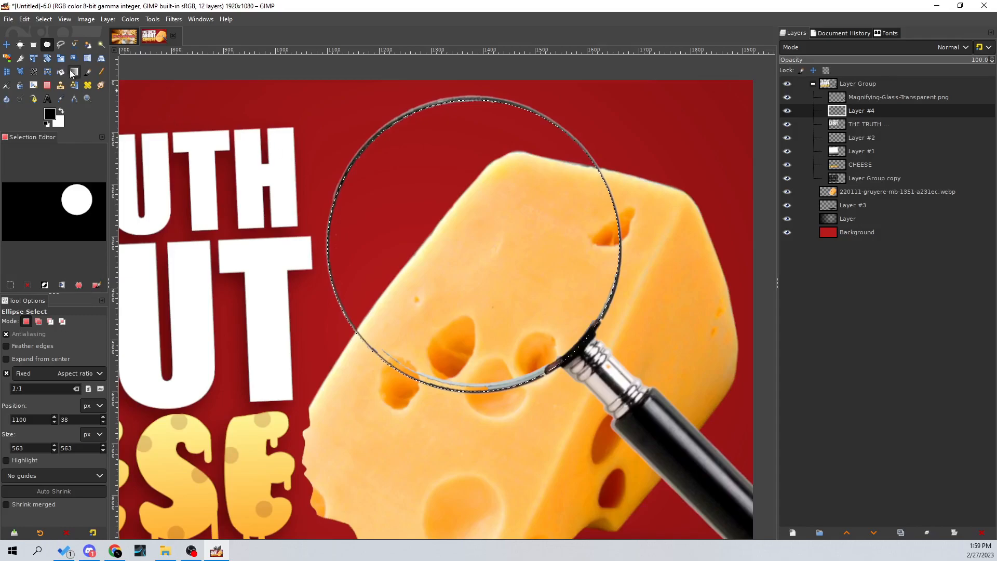
# Step: Fill the lens selection with white on Layer #4, clear the selection, and lower the layer's opacity to about 4.2
pyautogui.click(61, 71)
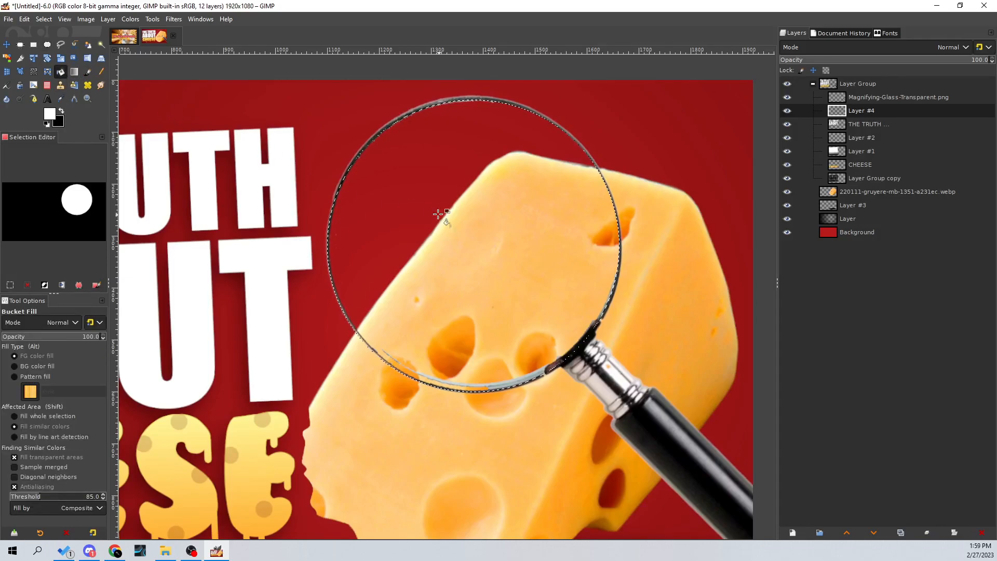
pyautogui.click(437, 214)
pyautogui.click(44, 18)
pyautogui.click(50, 41)
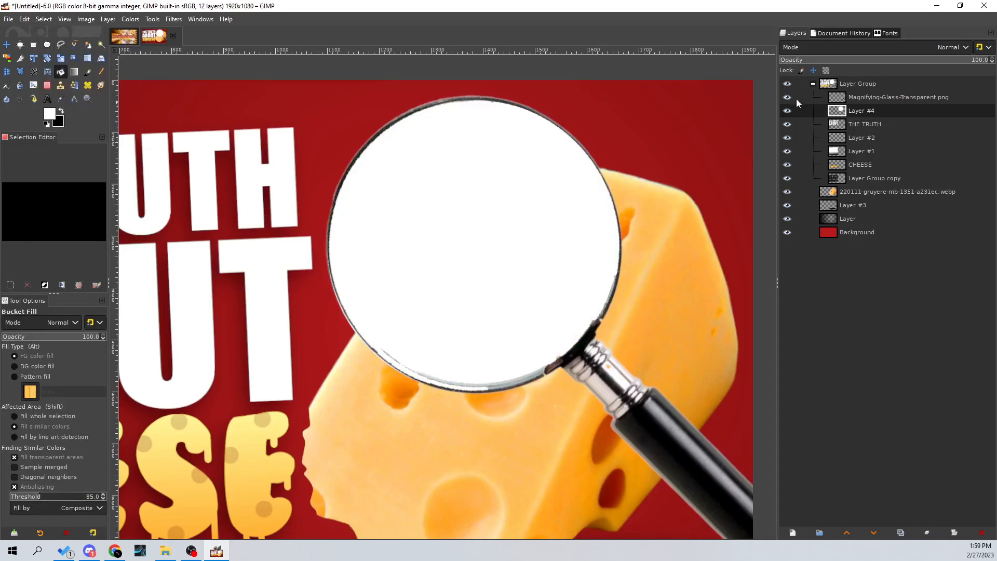
pyautogui.moveTo(810, 62); pyautogui.dragTo(789, 62)
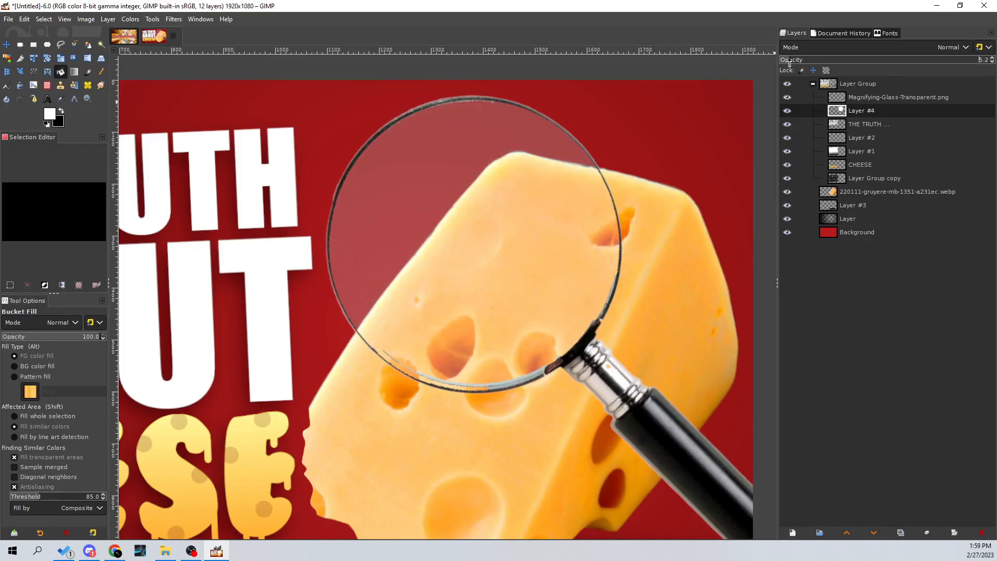
# Step: Add a new transparent layer directly above the faint white lens layer
pyautogui.press('-')
pyautogui.moveTo(523, 228); pyautogui.dragTo(541, 203)
pyautogui.click(108, 19)
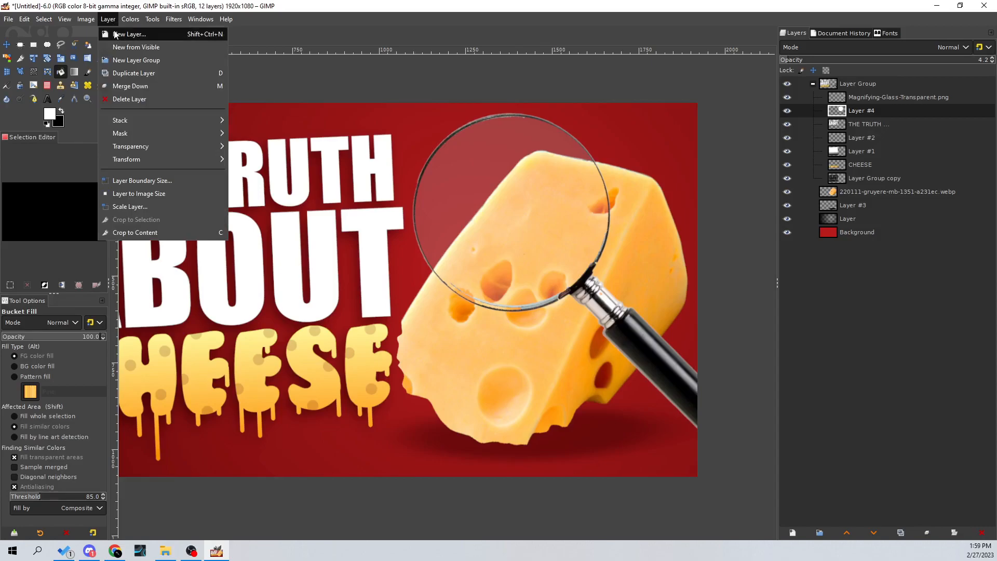
pyautogui.click(125, 31)
pyautogui.click(575, 410)
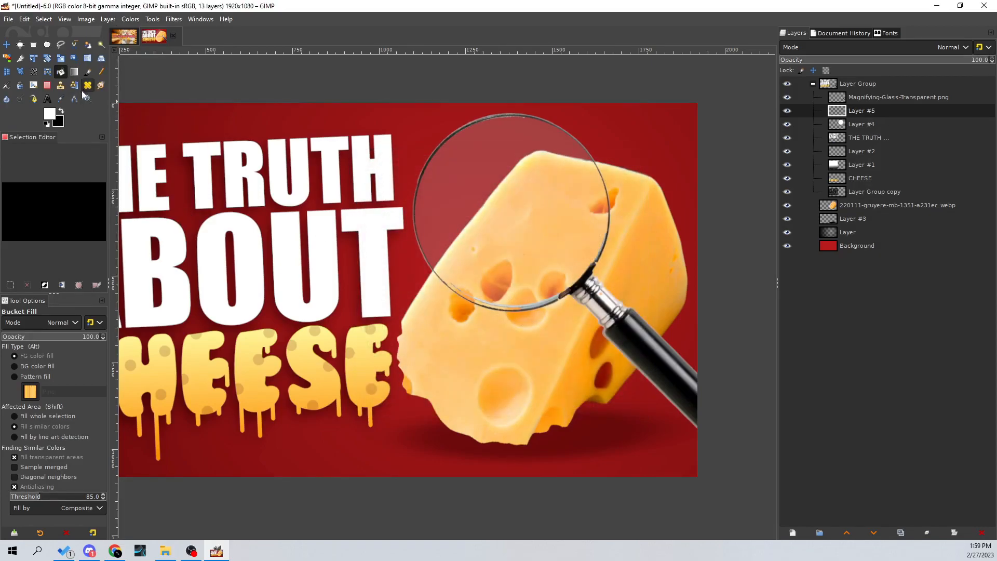
# Step: Draw a circular selection about 575 px across that encloses the magnifying glass's outer rim
pyautogui.click(48, 45)
pyautogui.moveTo(419, 125); pyautogui.dragTo(610, 310)
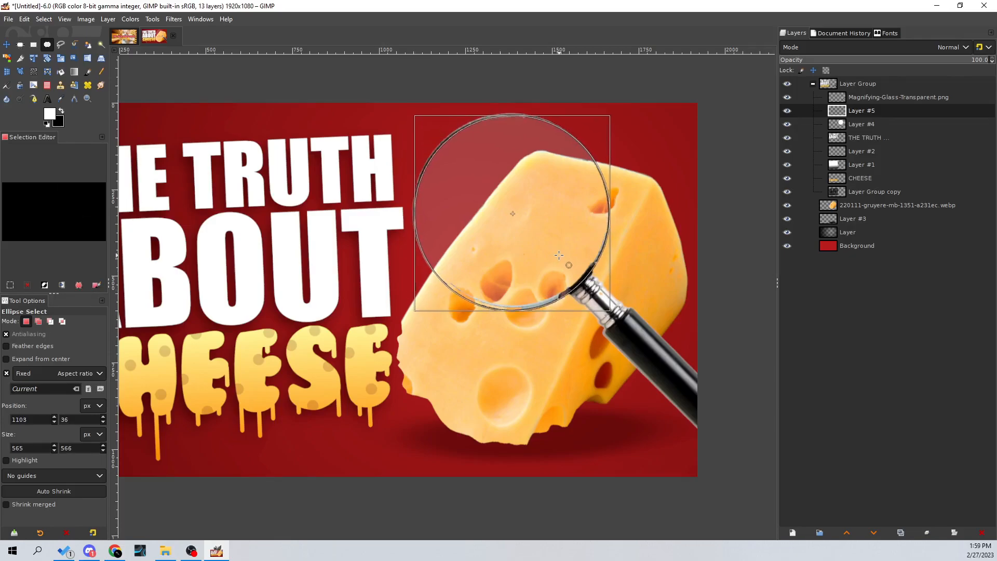
pyautogui.moveTo(425, 128); pyautogui.dragTo(423, 126)
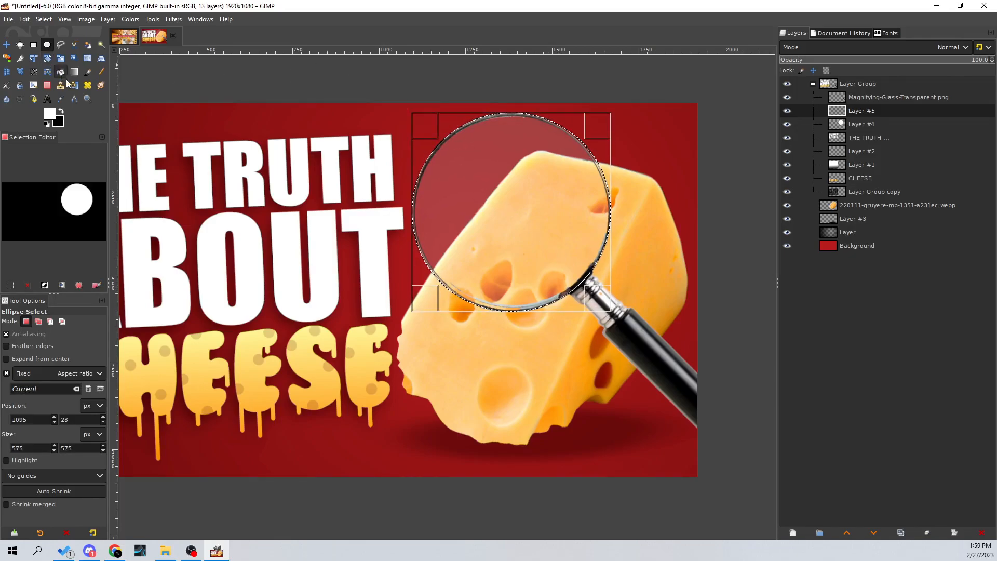
# Step: Sample the black of the magnifying glass frame and fill the circular selection with it on the new layer
pyautogui.click(66, 98)
pyautogui.keyDown('ctrl'); pyautogui.scroll(5, 584, 284); pyautogui.keyUp('ctrl')
pyautogui.click(583, 227)
pyautogui.keyDown('ctrl'); pyautogui.scroll(-3, 608, 291); pyautogui.keyUp('ctrl')
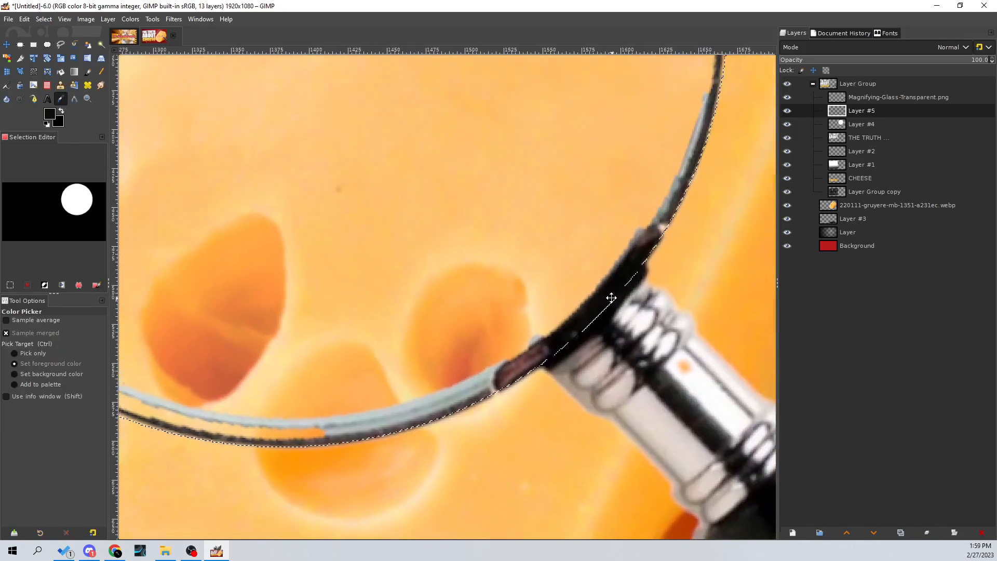
pyautogui.hotkey('shift', 'b')
pyautogui.click(347, 144)
pyautogui.keyDown('ctrl'); pyautogui.scroll(-2, 414, 226); pyautogui.keyUp('ctrl')
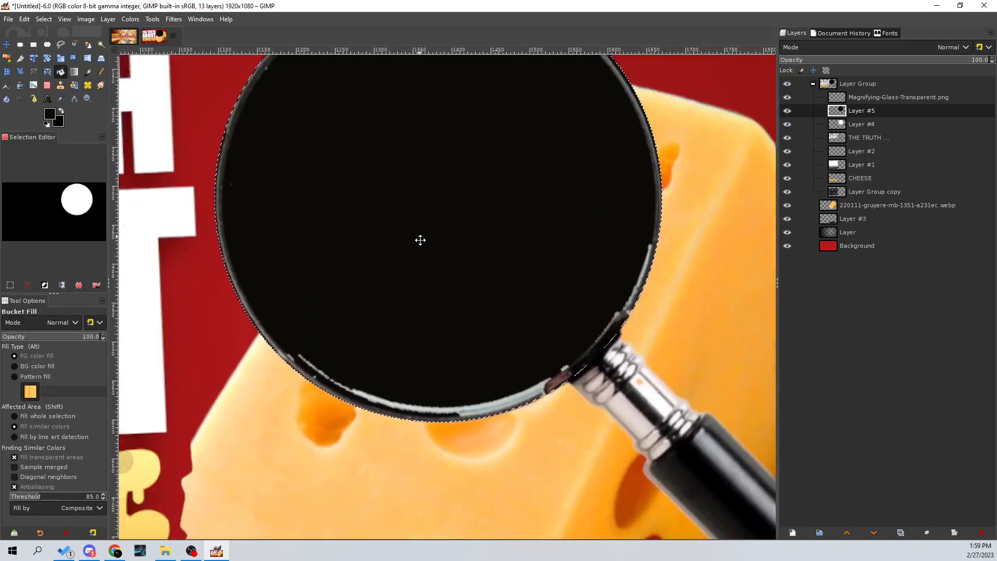
# Step: Shrink the selection by 20 px, delete the black fill inside it to leave a ring, and deselect
pyautogui.click(44, 19)
pyautogui.click(86, 156)
pyautogui.write('20')
pyautogui.click(119, 200)
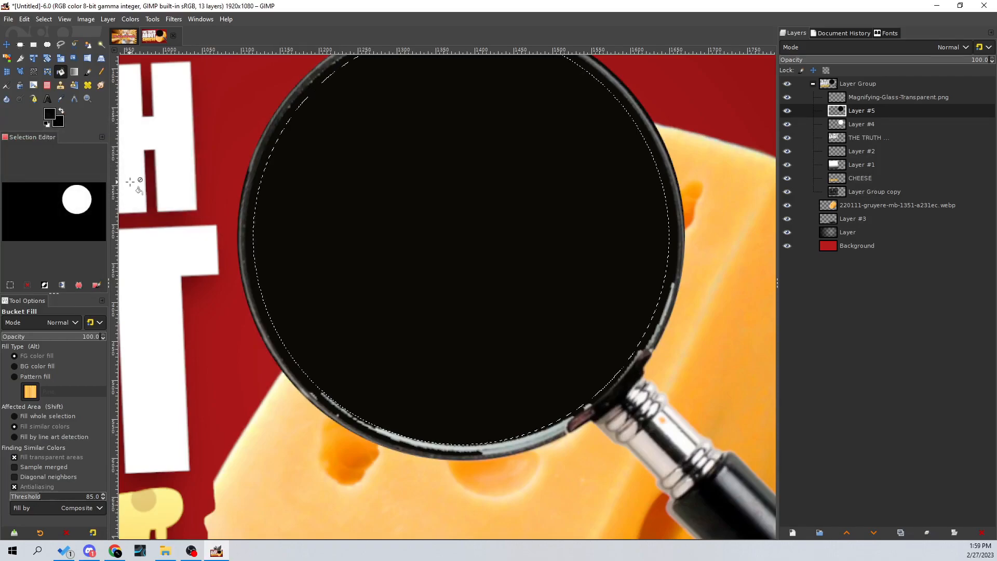
pyautogui.press('Delete')
pyautogui.click(45, 19)
pyautogui.click(57, 46)
# Step: Compare the magnifying glass with and without the thicker black rim at small thumbnail size and up close
pyautogui.keyDown('ctrl'); pyautogui.scroll(-6, 441, 226); pyautogui.keyUp('ctrl')
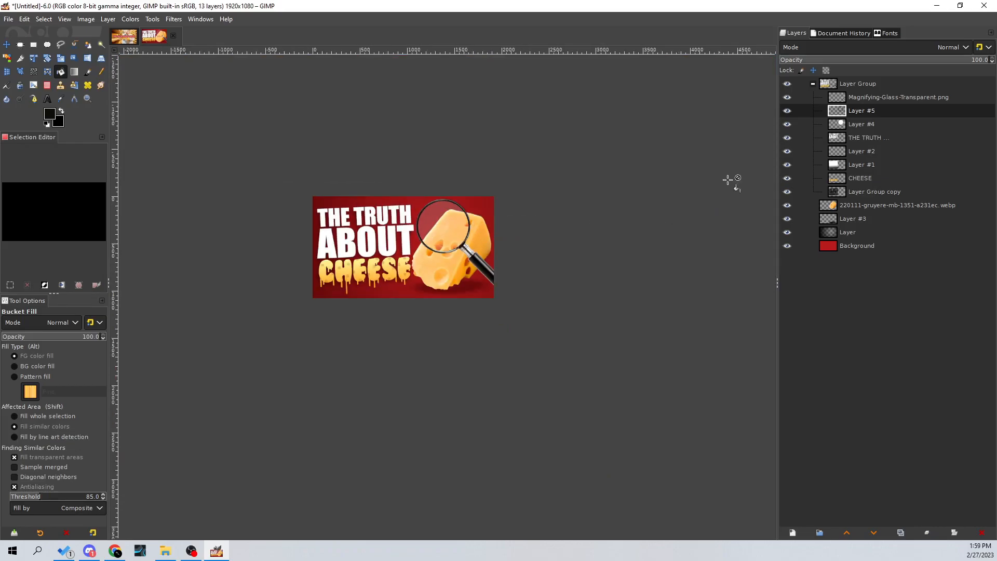
pyautogui.click(786, 111)
pyautogui.keyDown('ctrl'); pyautogui.scroll(-1, 529, 189); pyautogui.keyUp('ctrl')
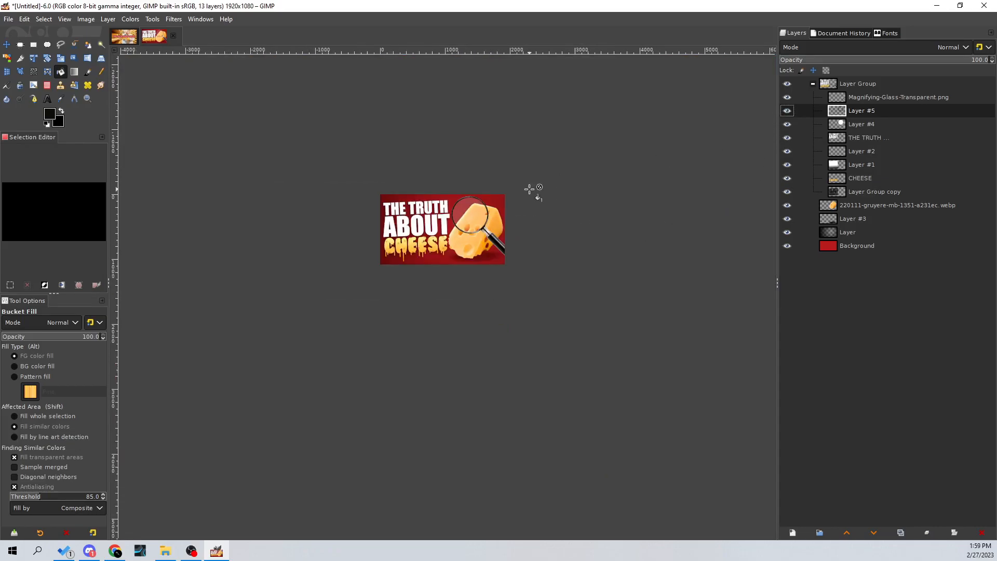
pyautogui.keyDown('ctrl'); pyautogui.scroll(-1, 680, 162); pyautogui.keyUp('ctrl')
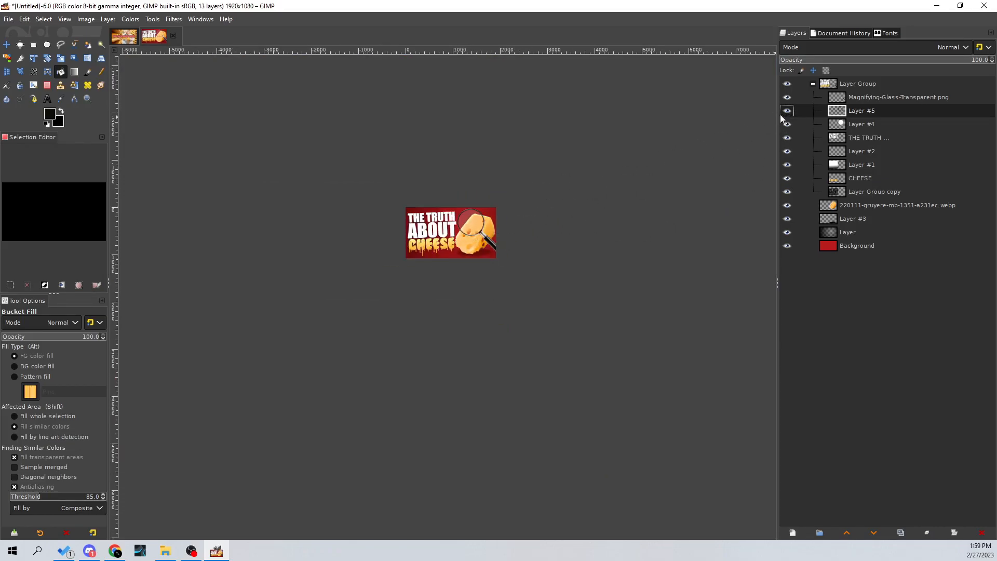
pyautogui.keyDown('ctrl'); pyautogui.scroll(-1, 538, 198); pyautogui.keyUp('ctrl')
pyautogui.keyDown('ctrl'); pyautogui.scroll(-1, 581, 225); pyautogui.keyUp('ctrl')
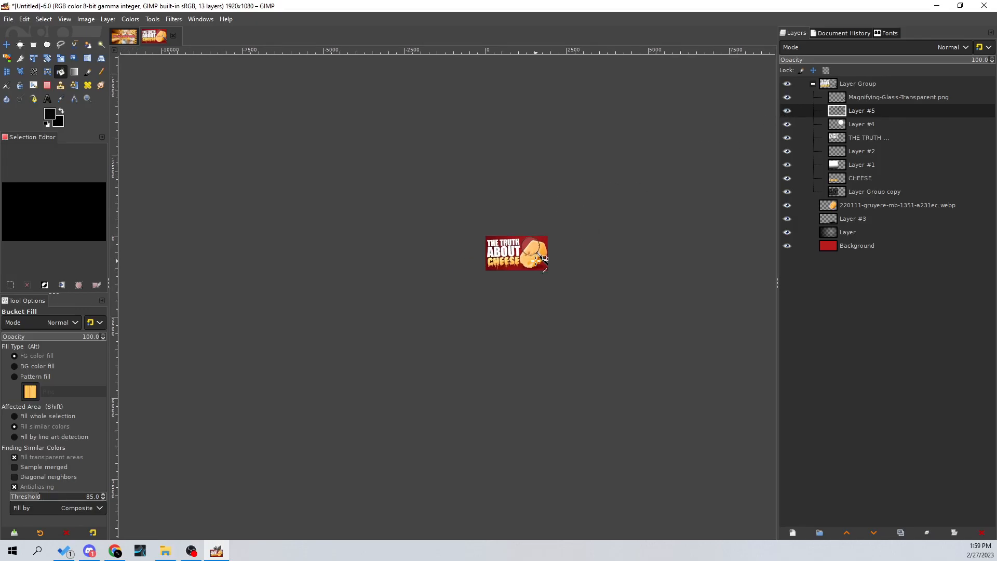
pyautogui.keyDown('ctrl'); pyautogui.scroll(4, 522, 235); pyautogui.keyUp('ctrl')
pyautogui.keyDown('ctrl'); pyautogui.scroll(-5, 516, 223); pyautogui.keyUp('ctrl')
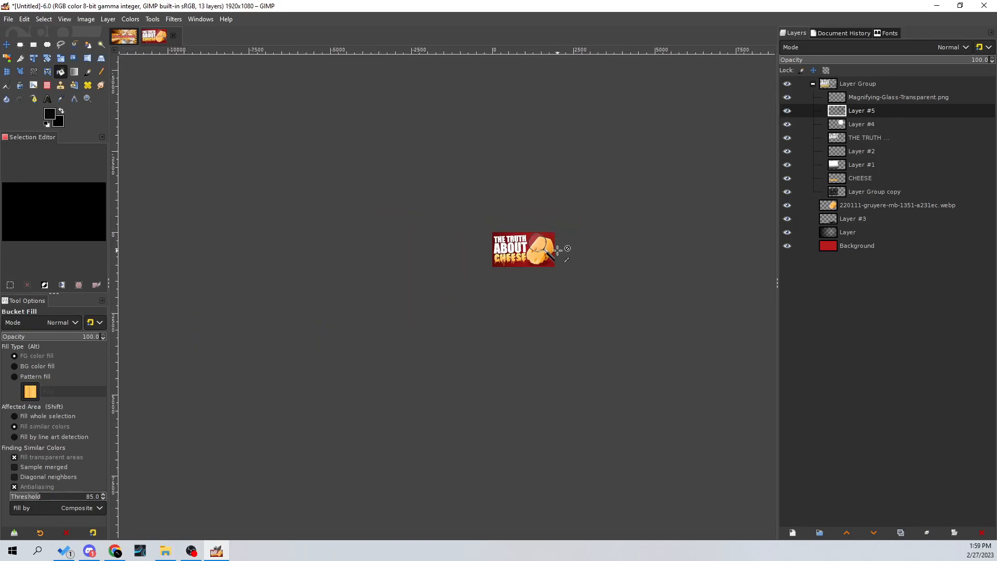
pyautogui.keyDown('ctrl'); pyautogui.scroll(6, 562, 249); pyautogui.keyUp('ctrl')
pyautogui.keyDown('ctrl'); pyautogui.scroll(-5, 430, 240); pyautogui.keyUp('ctrl')
pyautogui.keyDown('ctrl'); pyautogui.scroll(3, 521, 272); pyautogui.keyUp('ctrl')
pyautogui.keyDown('ctrl'); pyautogui.scroll(-3, 521, 272); pyautogui.keyUp('ctrl')
pyautogui.keyDown('ctrl'); pyautogui.scroll(2, 521, 272); pyautogui.keyUp('ctrl')
pyautogui.keyDown('ctrl'); pyautogui.scroll(-4, 520, 271); pyautogui.keyUp('ctrl')
pyautogui.keyDown('ctrl'); pyautogui.scroll(4, 520, 271); pyautogui.keyUp('ctrl')
pyautogui.keyDown('ctrl'); pyautogui.scroll(-2, 521, 271); pyautogui.keyUp('ctrl')
pyautogui.keyDown('ctrl'); pyautogui.scroll(2, 523, 271); pyautogui.keyUp('ctrl')
pyautogui.keyDown('ctrl'); pyautogui.scroll(-4, 526, 272); pyautogui.keyUp('ctrl')
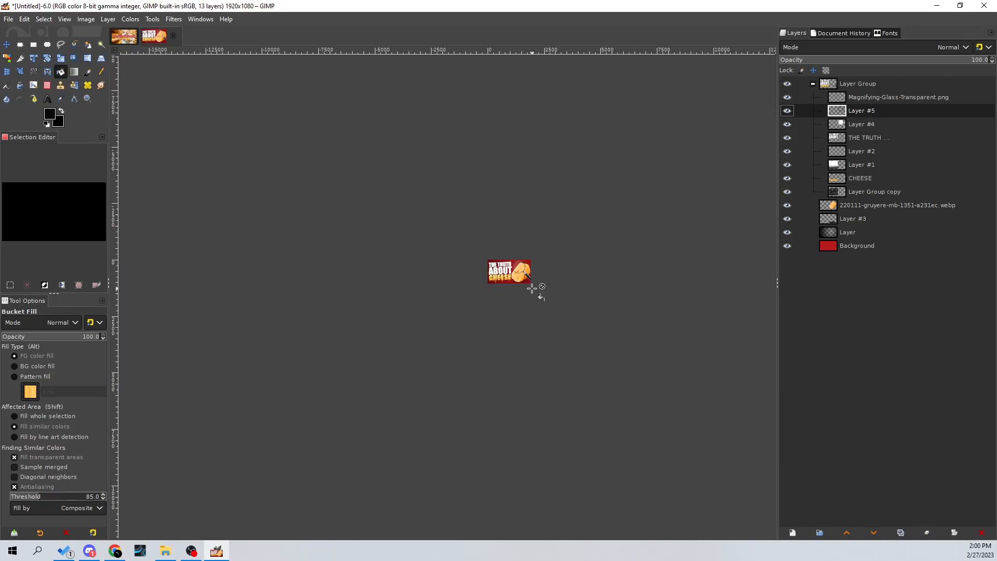
pyautogui.keyDown('ctrl'); pyautogui.scroll(6, 516, 276); pyautogui.keyUp('ctrl')
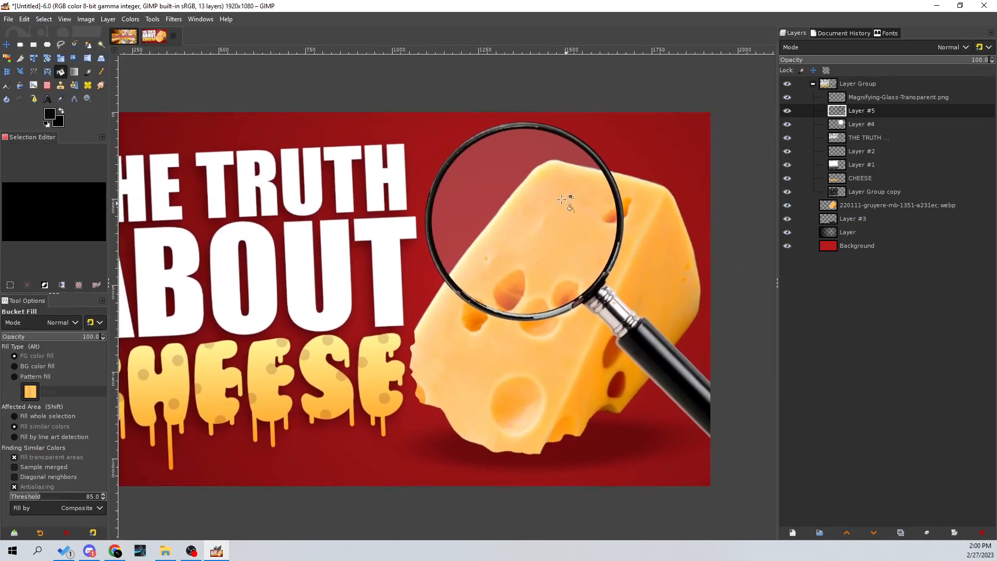
pyautogui.click(787, 111)
pyautogui.click(787, 111)
pyautogui.click(787, 111)
pyautogui.click(787, 110)
pyautogui.keyDown('ctrl'); pyautogui.scroll(-4, 630, 171); pyautogui.keyUp('ctrl')
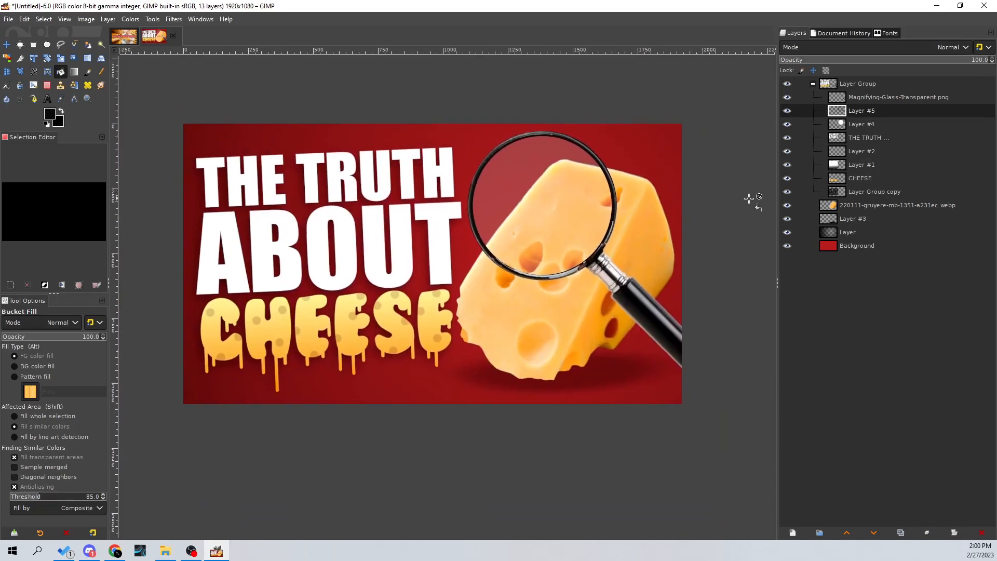
# Step: Duplicate the 220111-gruyere cheese layer
pyautogui.click(859, 208)
pyautogui.rightClick(859, 208)
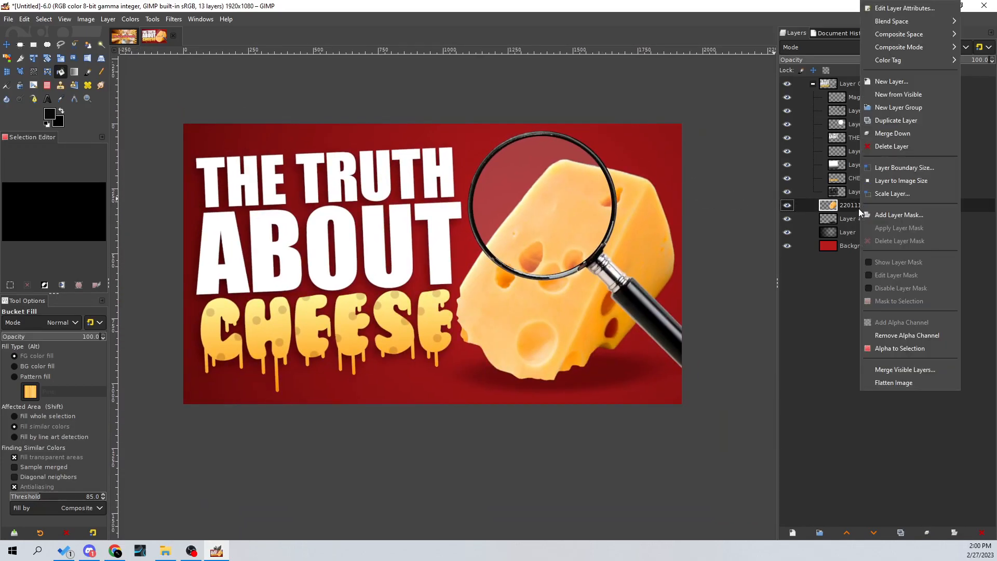
pyautogui.click(786, 207)
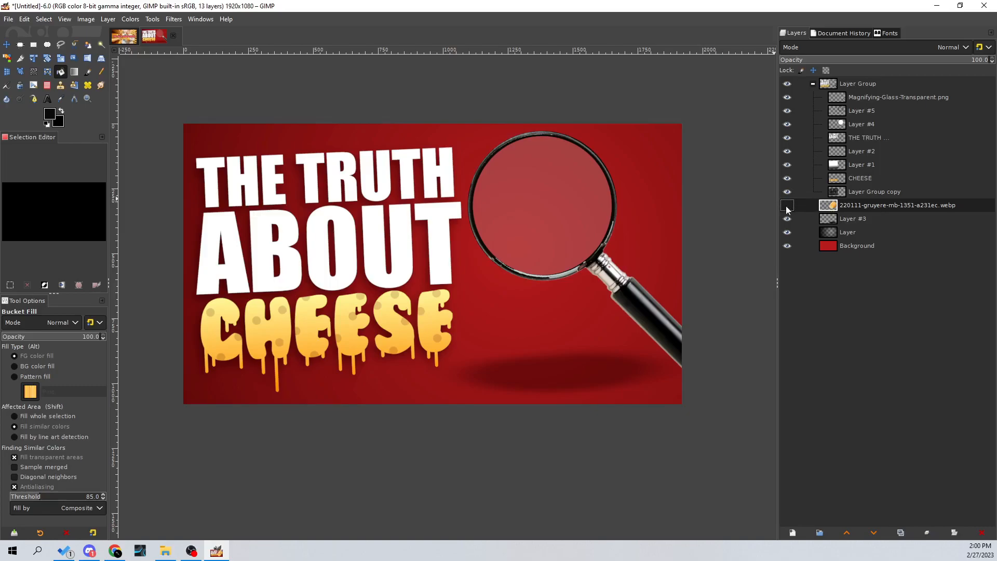
pyautogui.click(787, 206)
pyautogui.rightClick(843, 207)
pyautogui.click(882, 121)
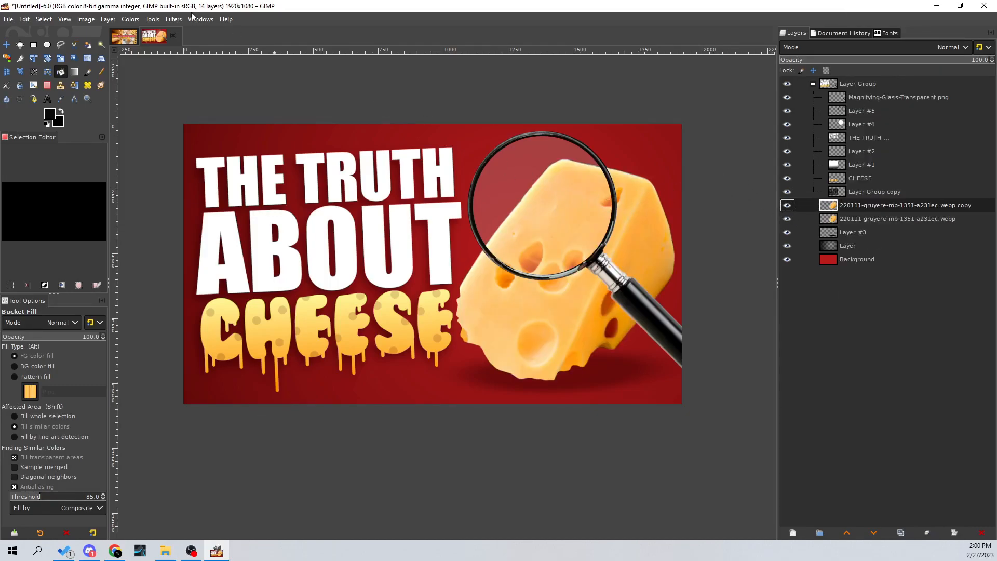
# Step: Apply a strong Gaussian Blur to the duplicated cheese layer, hiding the original cheese to preview it
pyautogui.click(173, 20)
pyautogui.moveTo(211, 95)
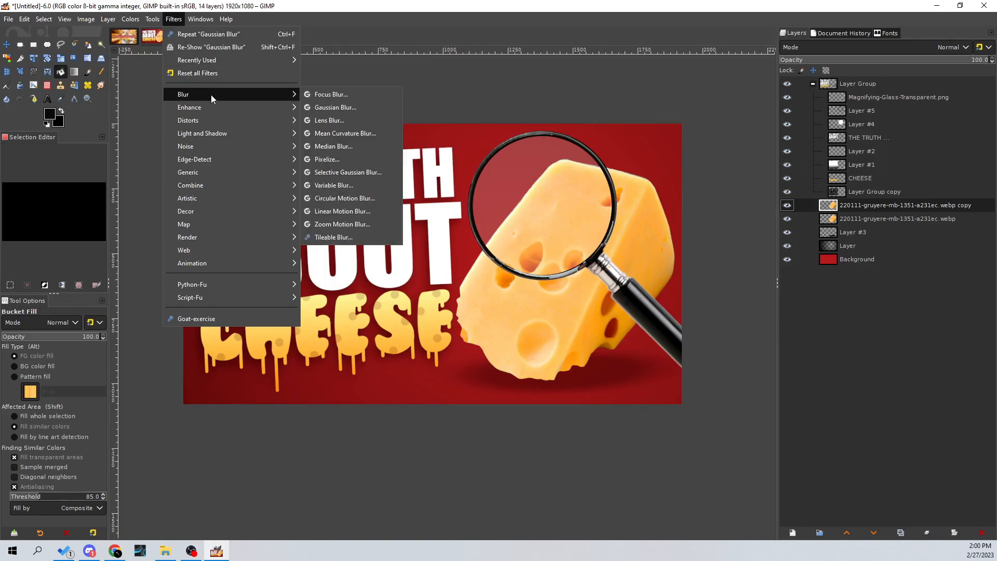
pyautogui.click(353, 109)
pyautogui.click(786, 219)
pyautogui.moveTo(459, 232); pyautogui.dragTo(315, 239)
pyautogui.moveTo(540, 138); pyautogui.dragTo(543, 138)
pyautogui.click(630, 253)
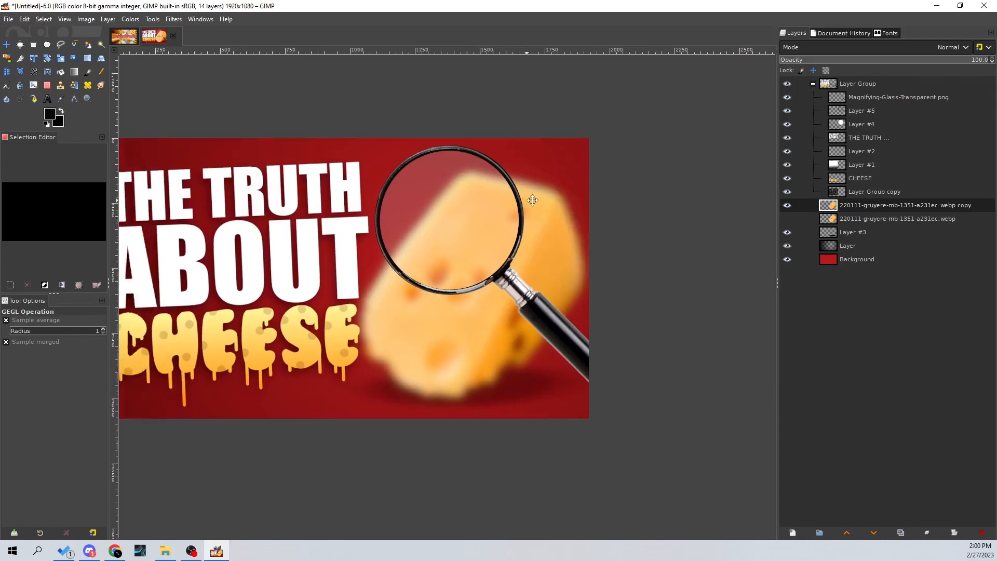
# Step: Duplicate the sharp cheese layer and keep the copy hidden at the bottom of the layer stack as a backup
pyautogui.click(786, 219)
pyautogui.rightClick(849, 220)
pyautogui.click(900, 120)
pyautogui.moveTo(851, 219); pyautogui.dragTo(787, 273)
# Step: Select the blurred cheese copy and set the Eraser to the 2. Hardness 100 brush at size 138
pyautogui.click(853, 204)
pyautogui.click(787, 205)
pyautogui.click(787, 205)
pyautogui.click(47, 89)
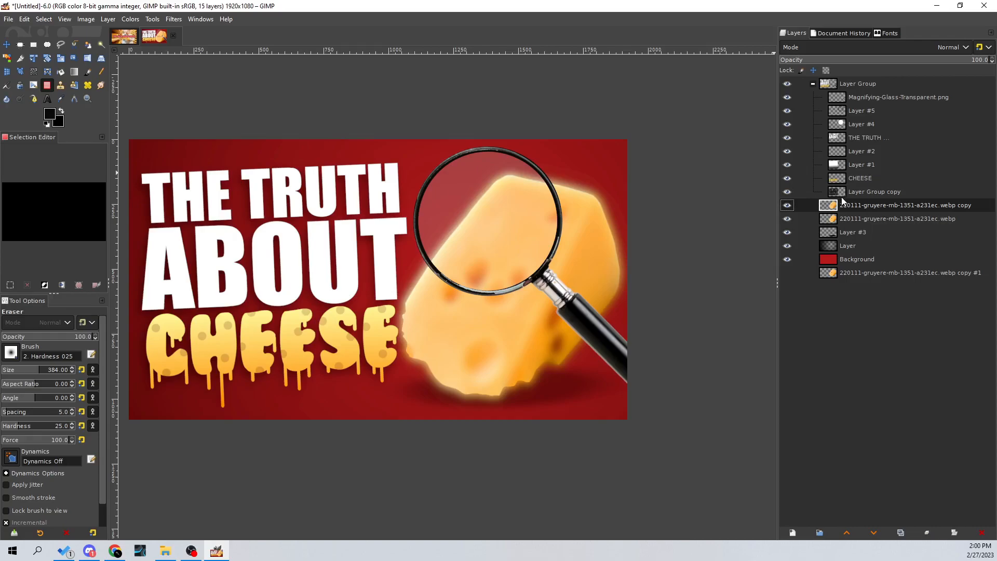
pyautogui.click(12, 353)
pyautogui.click(53, 387)
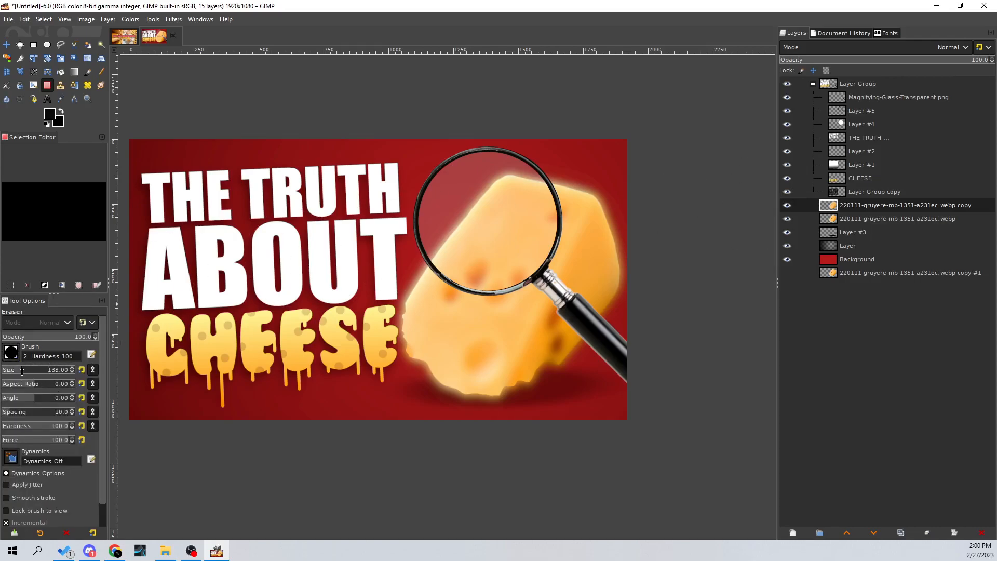
# Step: Hide the sharp cheese layer and erase the part of the blurred cheese inside the magnifying glass lens
pyautogui.click(787, 206)
pyautogui.click(787, 207)
pyautogui.click(787, 206)
pyautogui.click(787, 206)
pyautogui.click(788, 206)
pyautogui.click(787, 206)
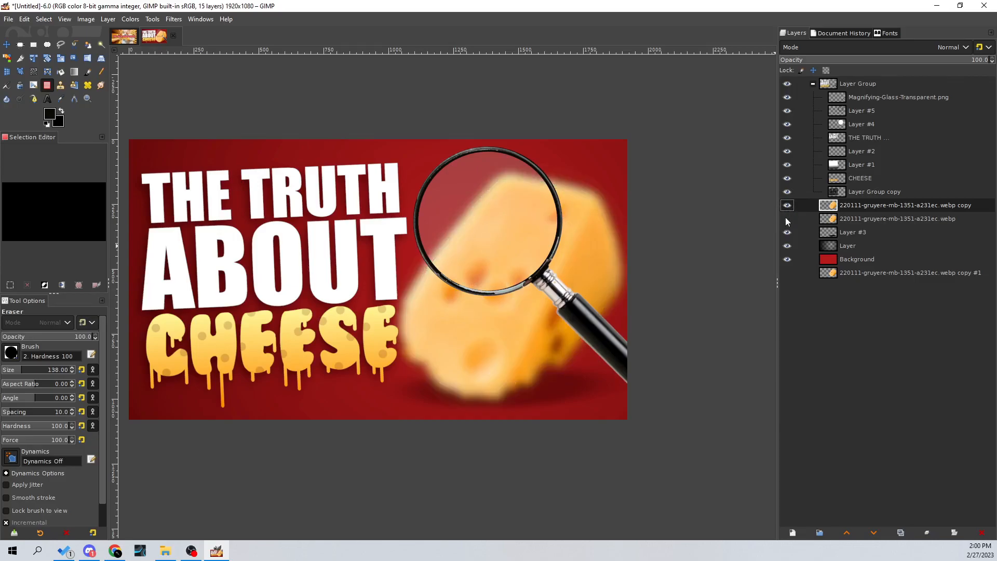
pyautogui.scroll(2, 461, 214)
pyautogui.moveTo(407, 274)
pyautogui.mouseDown()
pyautogui.moveTo(451, 334)
pyautogui.moveTo(514, 347)
pyautogui.moveTo(562, 325)
pyautogui.moveTo(594, 283)
pyautogui.moveTo(598, 291)
pyautogui.moveTo(607, 201)
pyautogui.moveTo(598, 176)
pyautogui.moveTo(541, 144)
pyautogui.moveTo(491, 184)
pyautogui.moveTo(560, 256)
pyautogui.moveTo(537, 299)
pyautogui.mouseUp()
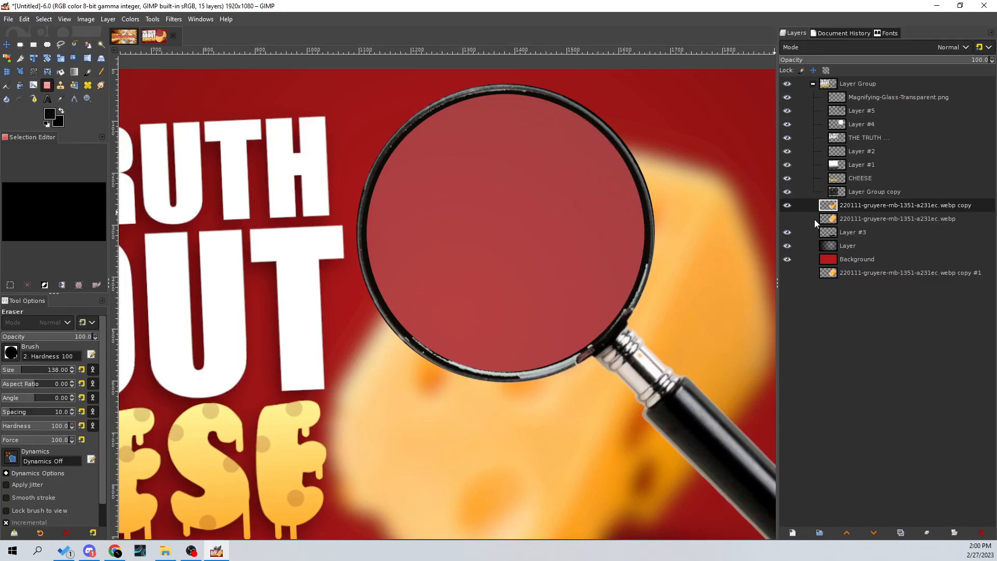
# Step: Show the sharp cheese layer again and erase its edges outside the lens around the blurred cheese
pyautogui.click(787, 218)
pyautogui.click(787, 206)
pyautogui.moveTo(613, 220); pyautogui.dragTo(606, 194)
pyautogui.click(837, 221)
pyautogui.moveTo(654, 125)
pyautogui.mouseDown()
pyautogui.moveTo(632, 111)
pyautogui.moveTo(647, 111)
pyautogui.moveTo(668, 151)
pyautogui.moveTo(711, 263)
pyautogui.moveTo(644, 436)
pyautogui.moveTo(535, 519)
pyautogui.moveTo(338, 473)
pyautogui.moveTo(329, 299)
pyautogui.mouseUp()
# Step: Check the sharp-in-lens effect at thumbnail size and compare the blurred and sharp cheese layers by toggling their visibility
pyautogui.scroll(-6, 561, 297)
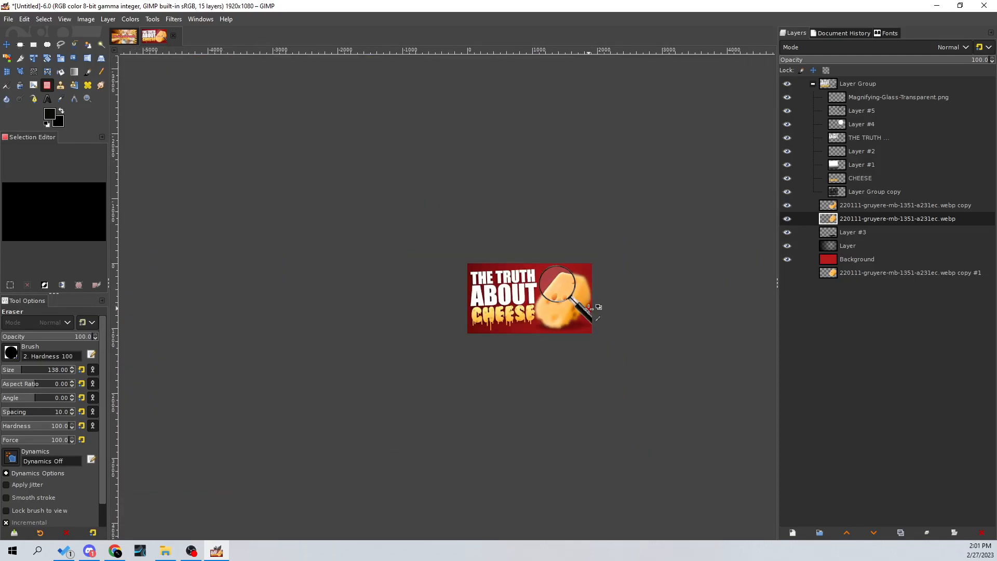
pyautogui.scroll(3, 571, 304)
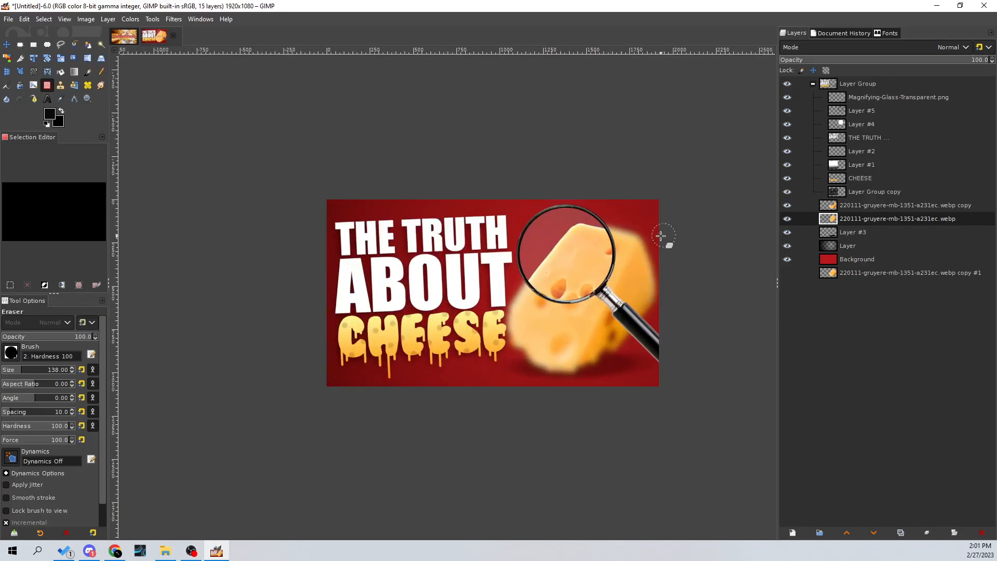
pyautogui.click(786, 206)
pyautogui.click(787, 205)
pyautogui.click(788, 218)
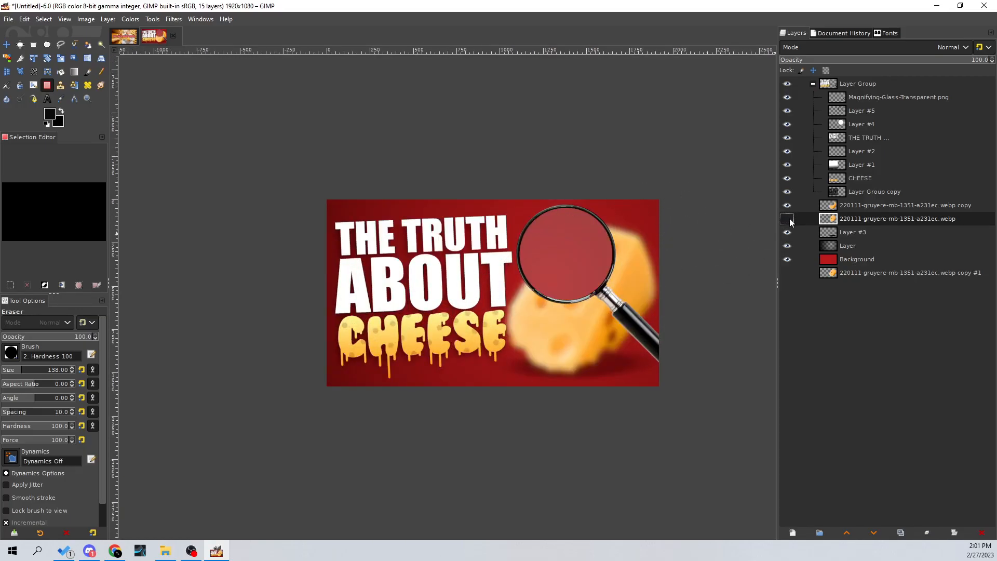
pyautogui.click(790, 218)
pyautogui.click(788, 204)
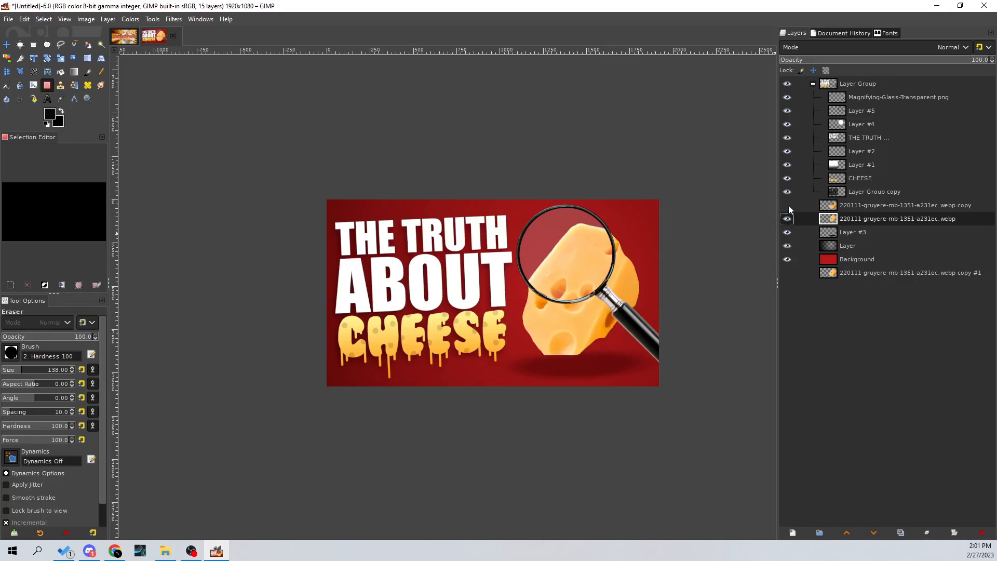
pyautogui.click(789, 206)
pyautogui.click(788, 218)
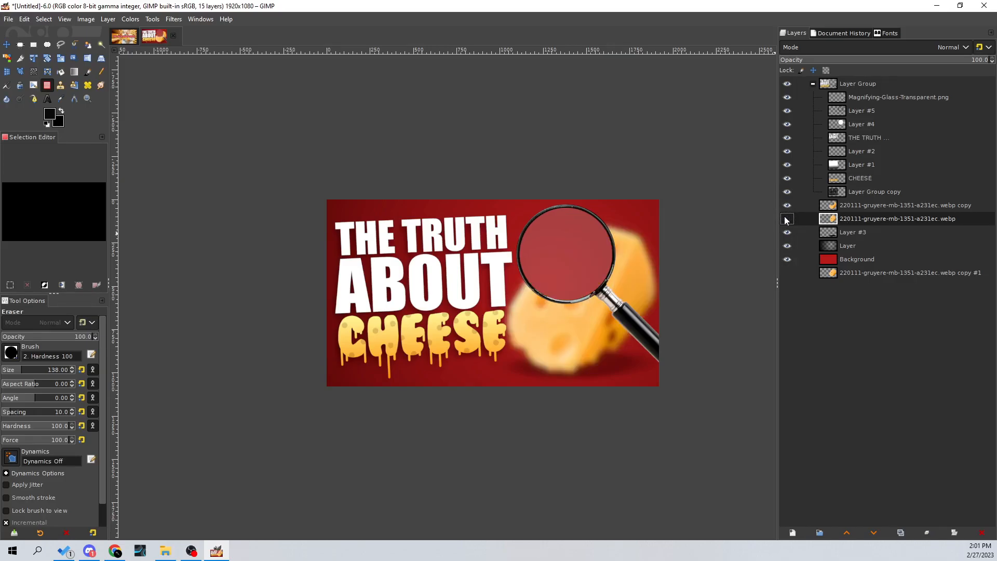
pyautogui.click(788, 218)
pyautogui.click(787, 206)
pyautogui.click(845, 205)
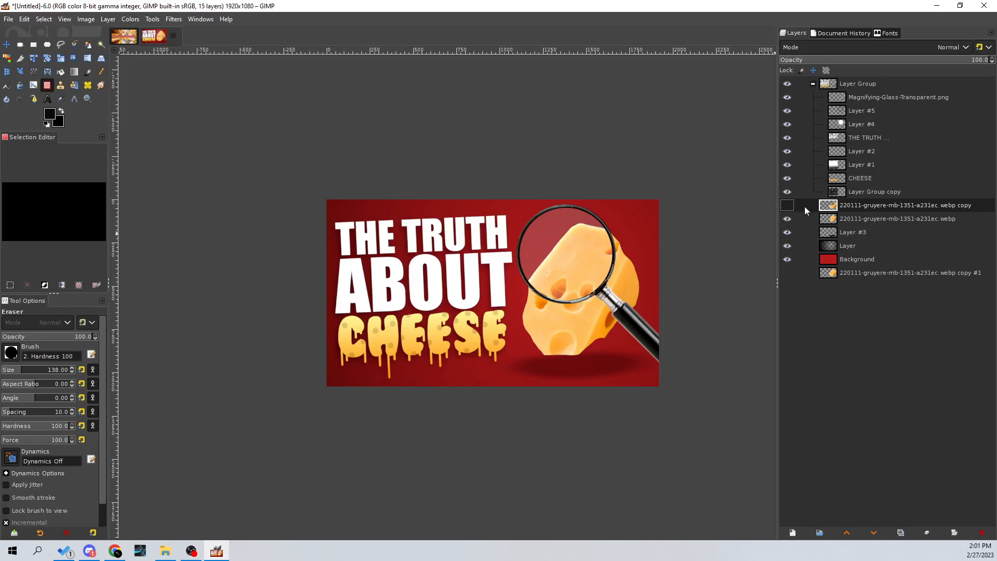
# Step: Duplicate the hidden cheese backup layer, move the duplicate directly above the sharp cheese layer, and make it visible
pyautogui.rightClick(852, 275)
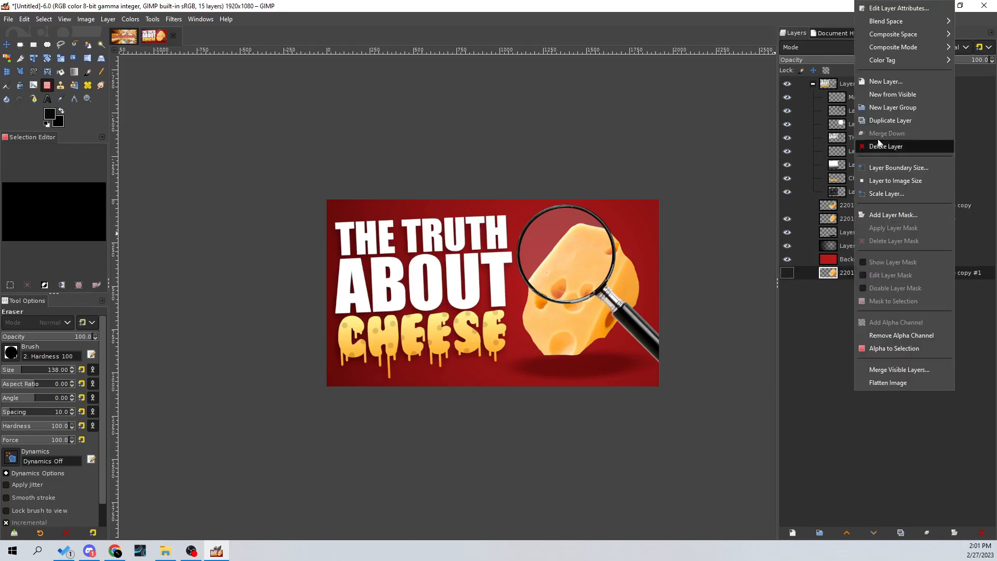
pyautogui.click(905, 120)
pyautogui.moveTo(851, 272); pyautogui.dragTo(805, 219)
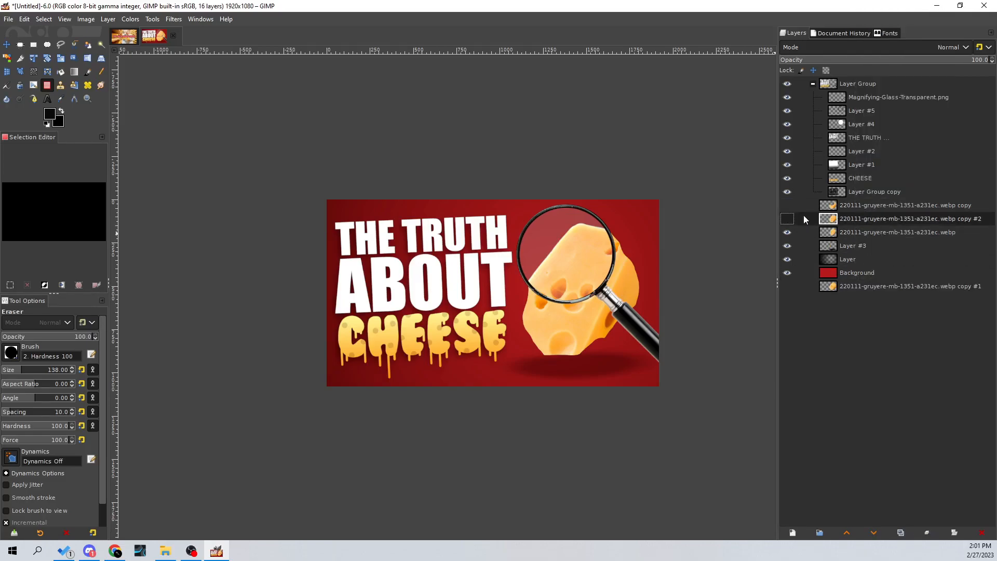
pyautogui.click(870, 287)
pyautogui.click(787, 219)
# Step: Apply the Pixelize filter to the duplicated cheese layer with a block width and height of 30
pyautogui.keyDown('ctrl'); pyautogui.scroll(1, 570, 306); pyautogui.keyUp('ctrl')
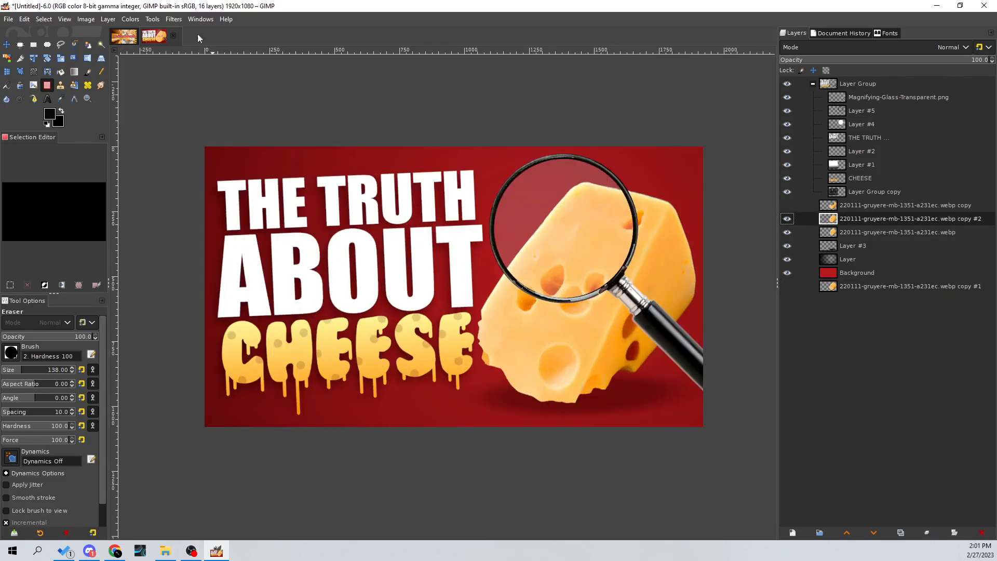
pyautogui.click(174, 19)
pyautogui.moveTo(203, 100)
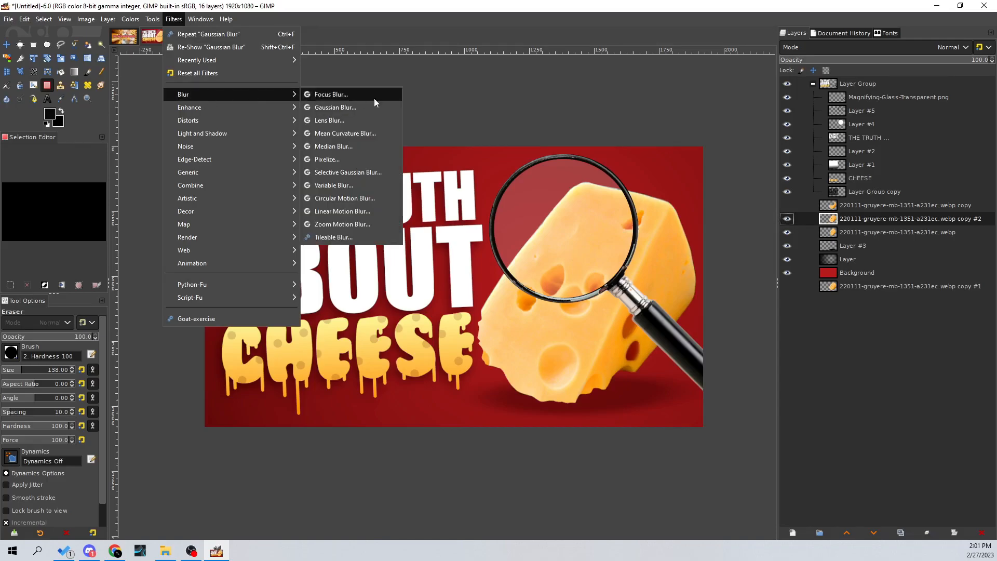
pyautogui.click(374, 159)
pyautogui.hscroll(3, 393, 189)
pyautogui.scroll(10, 517, 155)
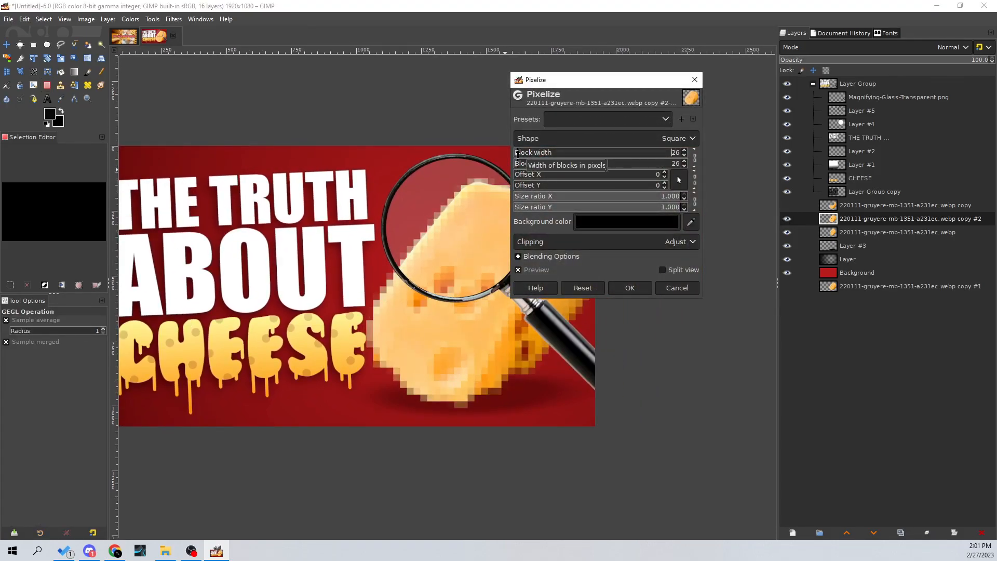
pyautogui.scroll(2, 686, 152)
pyautogui.click(686, 151)
pyautogui.click(686, 151)
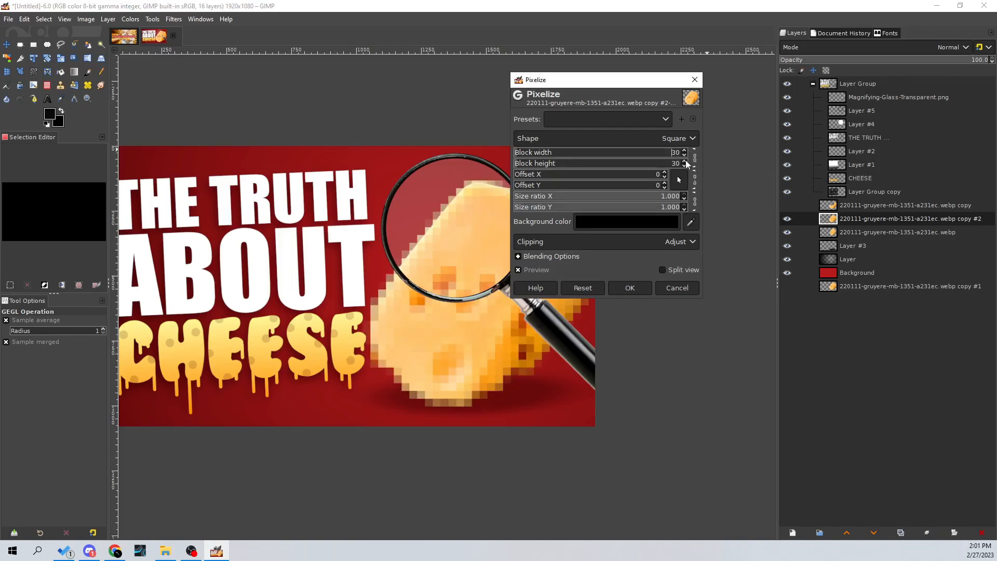
pyautogui.click(639, 286)
# Step: Erase the part of the pixelated cheese that lies inside the magnifying glass lens
pyautogui.click(47, 86)
pyautogui.moveTo(416, 247)
pyautogui.mouseDown()
pyautogui.moveTo(412, 259)
pyautogui.moveTo(459, 282)
pyautogui.mouseUp()
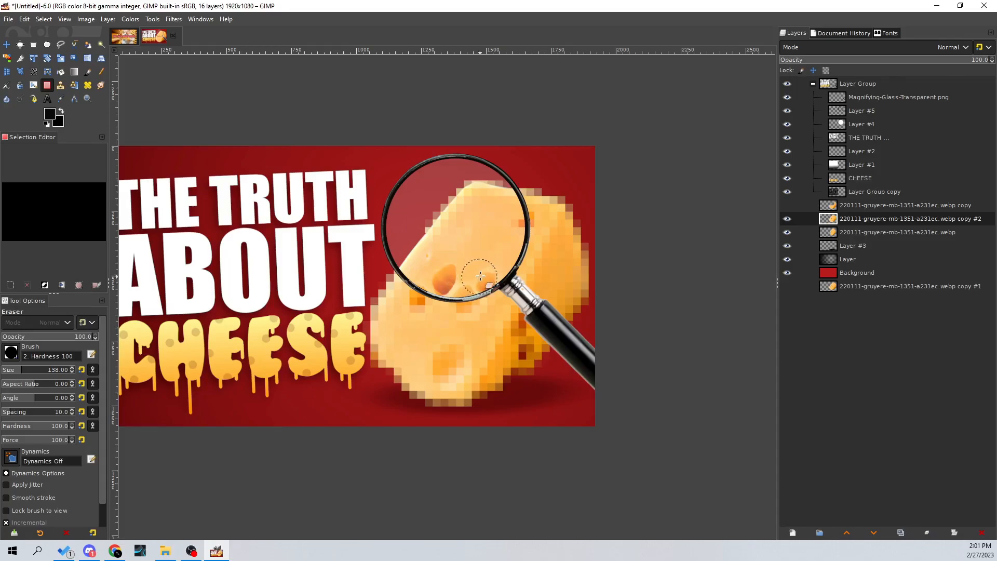
pyautogui.moveTo(507, 211)
pyautogui.mouseDown()
pyautogui.moveTo(488, 191)
pyautogui.moveTo(441, 216)
pyautogui.moveTo(468, 204)
pyautogui.moveTo(431, 239)
pyautogui.mouseUp()
# Step: Compare the pixelated and blurred cheese versions at thumbnail size by toggling the visibility of their layers
pyautogui.scroll(-5, 558, 252)
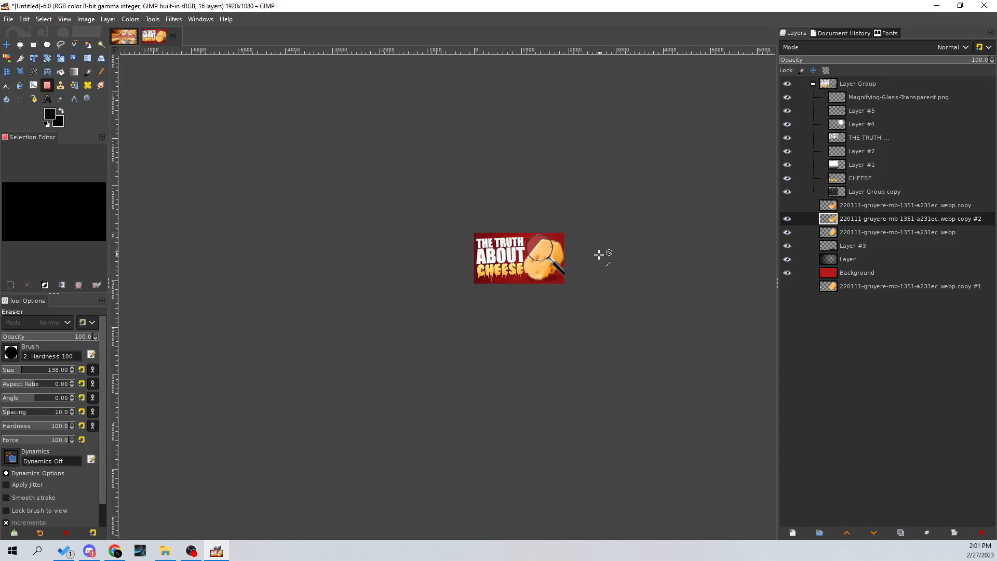
pyautogui.scroll(2, 542, 250)
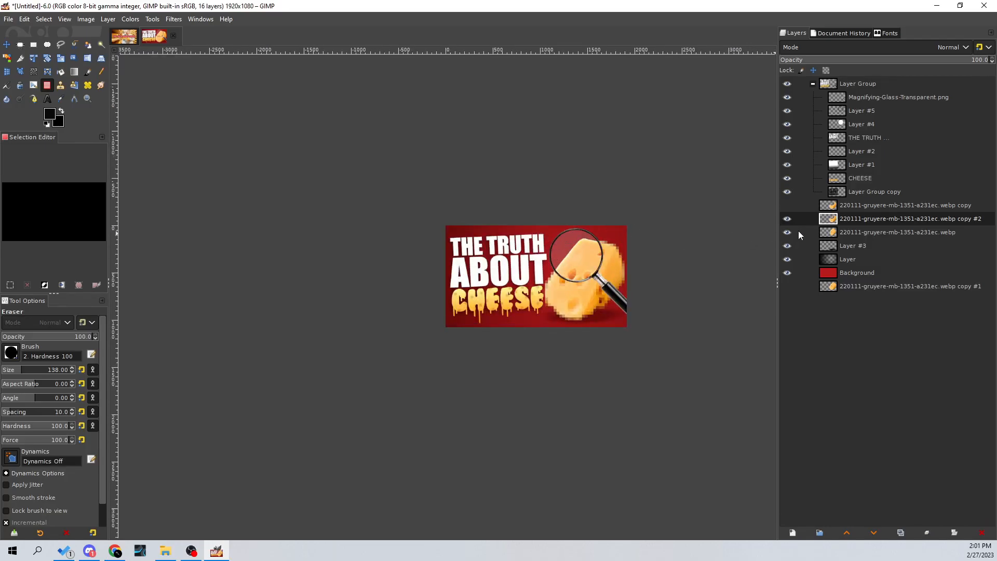
pyautogui.click(787, 219)
pyautogui.click(786, 206)
pyautogui.scroll(-4, 646, 248)
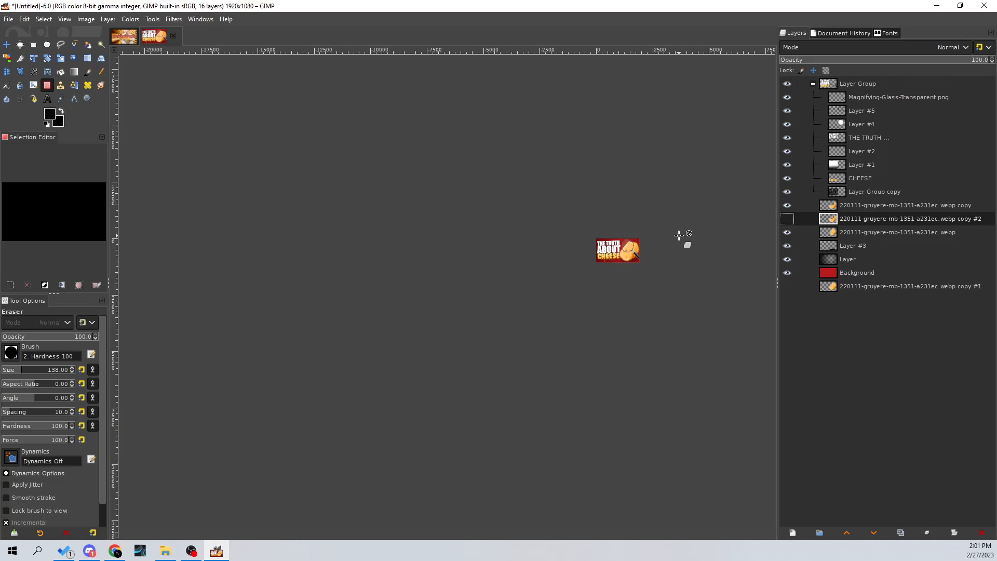
pyautogui.moveTo(685, 238); pyautogui.dragTo(656, 254)
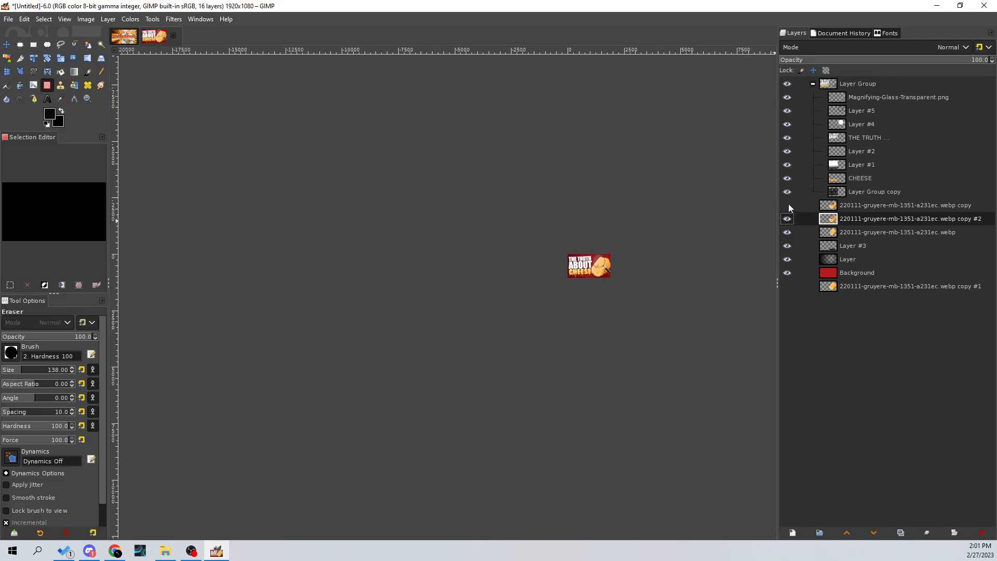
pyautogui.scroll(5, 607, 276)
pyautogui.scroll(-3, 603, 251)
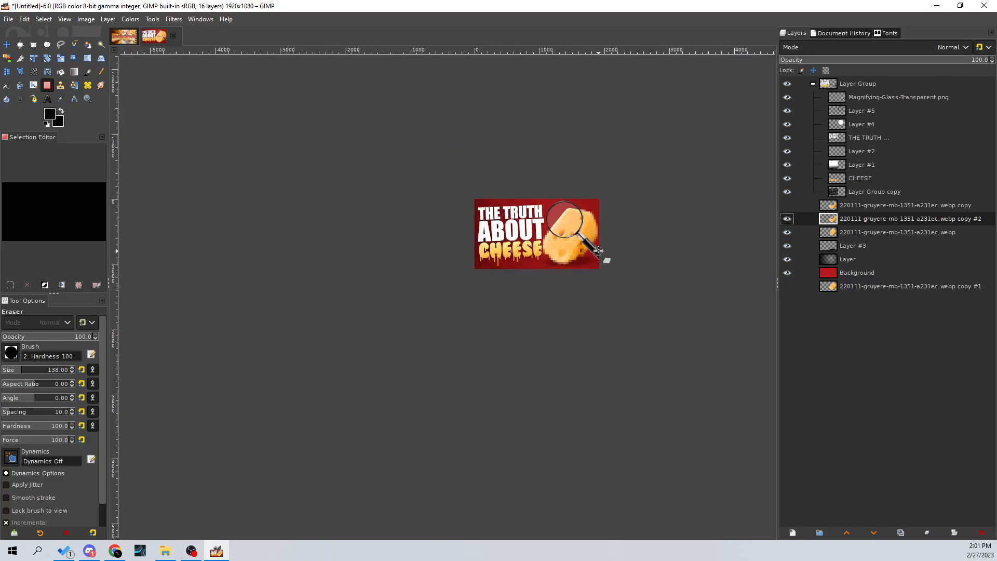
pyautogui.moveTo(601, 243); pyautogui.dragTo(670, 286)
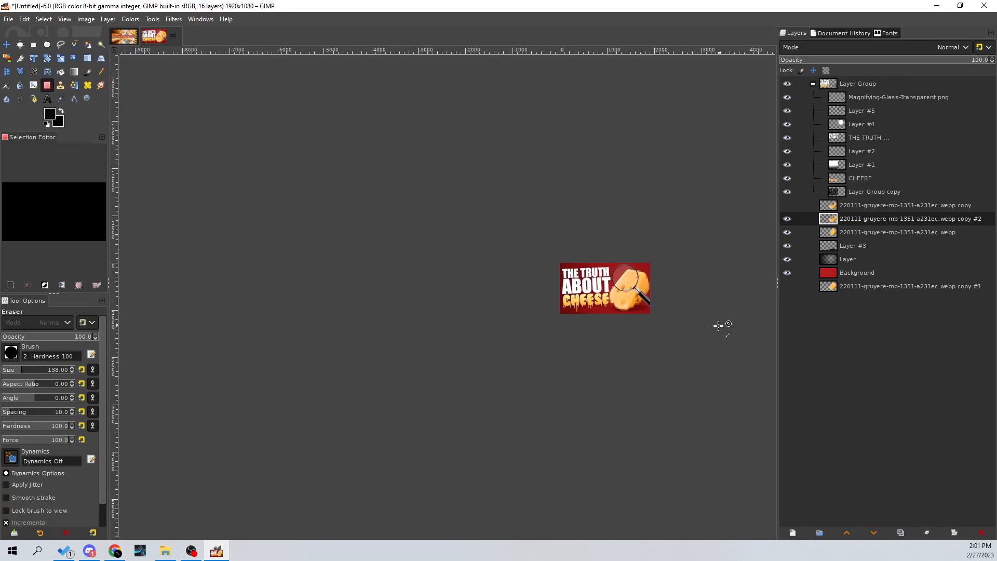
pyautogui.scroll(4, 662, 285)
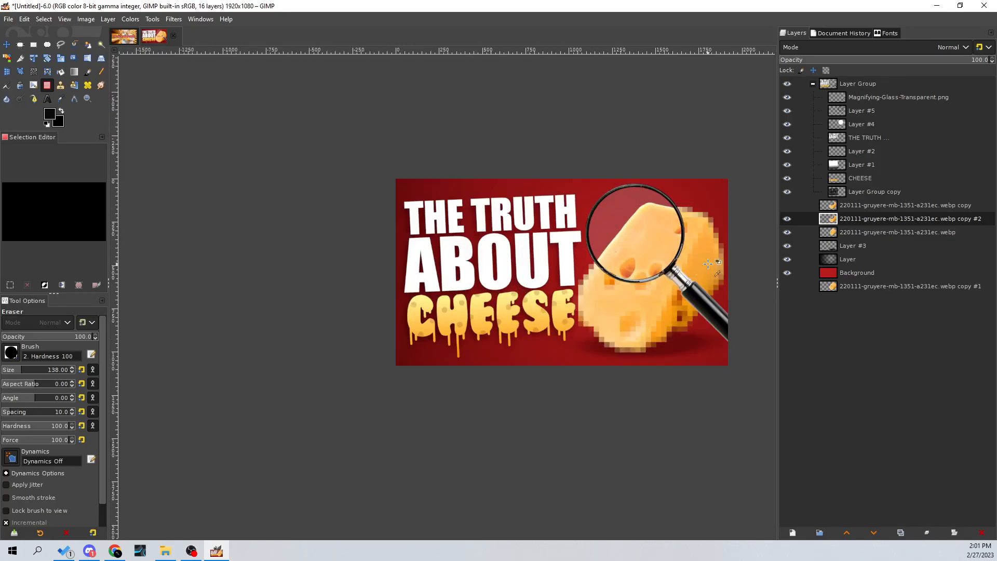
pyautogui.scroll(2, 597, 218)
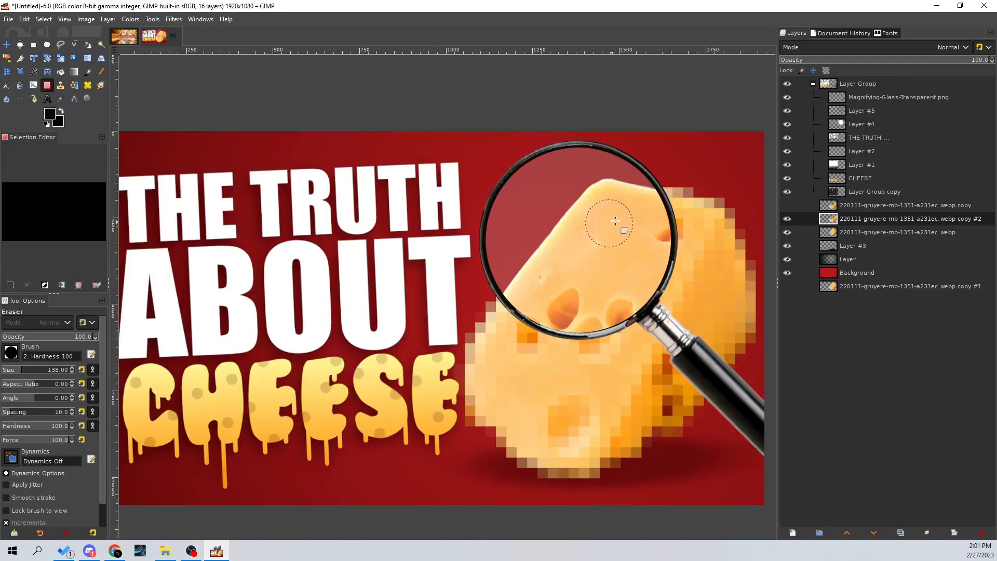
# Step: Add a transparent 1920x1080 layer above the pixelated cheese and ready a smaller Paintbrush with white as the foreground color
pyautogui.click(108, 19)
pyautogui.click(161, 33)
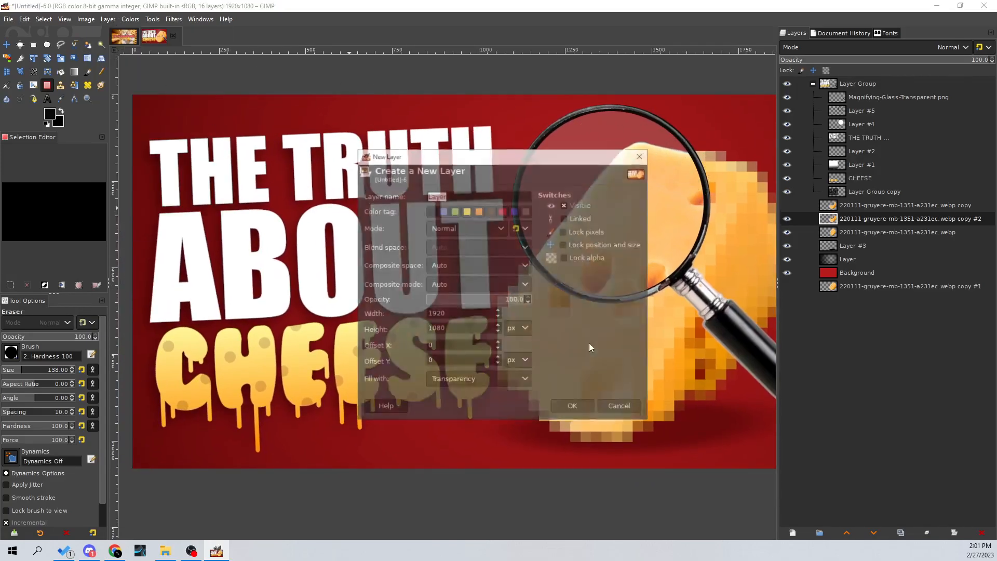
pyautogui.press('Return')
pyautogui.press('p')
pyautogui.click(47, 124)
pyautogui.click(61, 111)
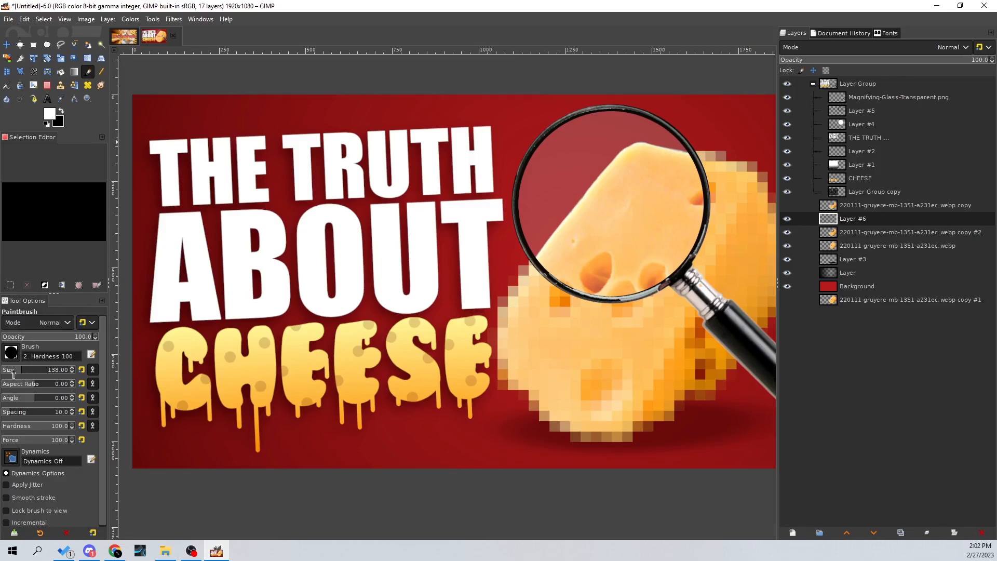
pyautogui.moveTo(12, 371); pyautogui.dragTo(11, 371)
pyautogui.scroll(3, 566, 174)
pyautogui.moveTo(562, 176)
pyautogui.mouseDown()
pyautogui.moveTo(435, 295)
pyautogui.moveTo(442, 317)
pyautogui.mouseUp()
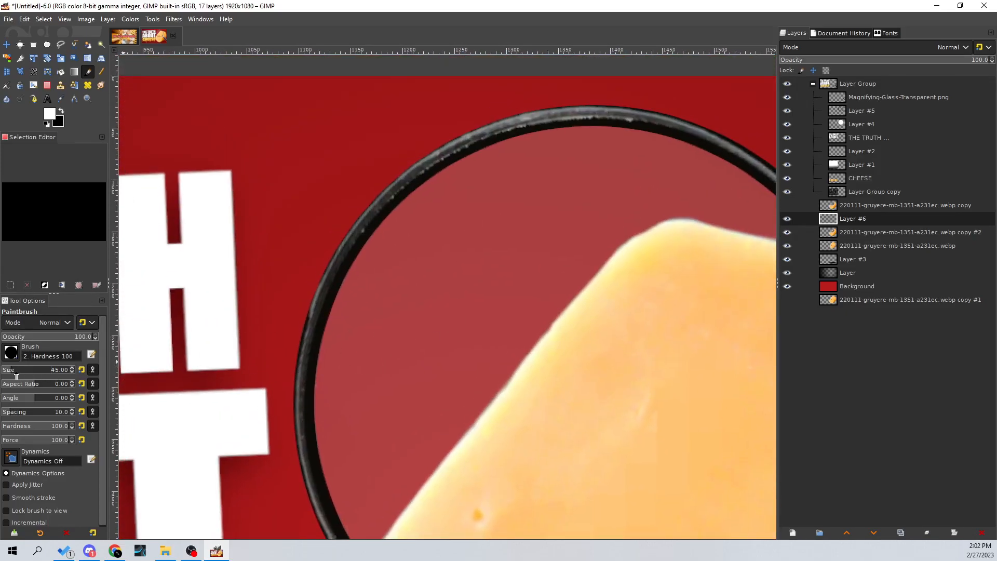
# Step: Draw a curved path along the upper-left inside of the lens and stroke it with a 10 px solid white line
pyautogui.click(35, 100)
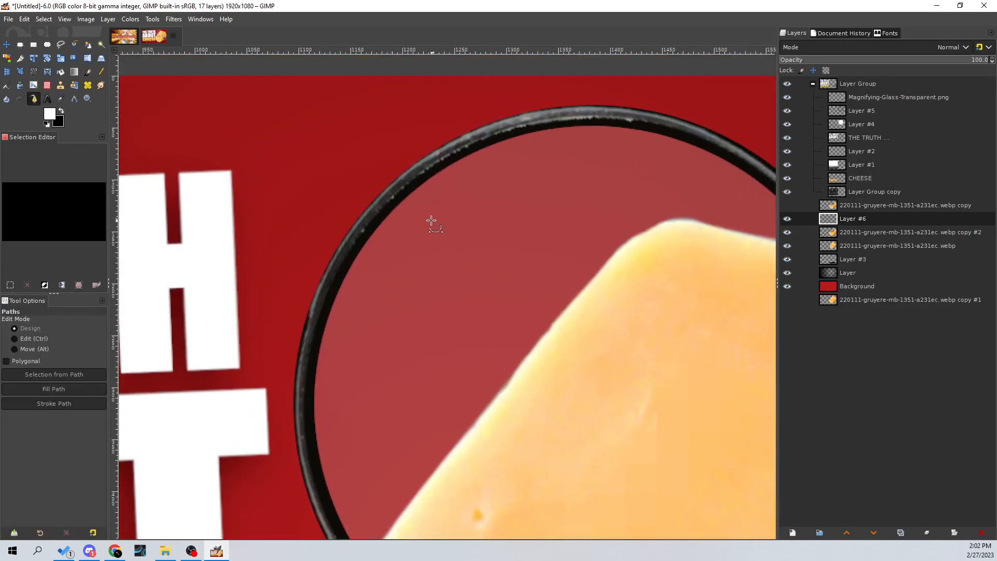
pyautogui.moveTo(446, 230); pyautogui.dragTo(509, 150)
pyautogui.click(510, 138)
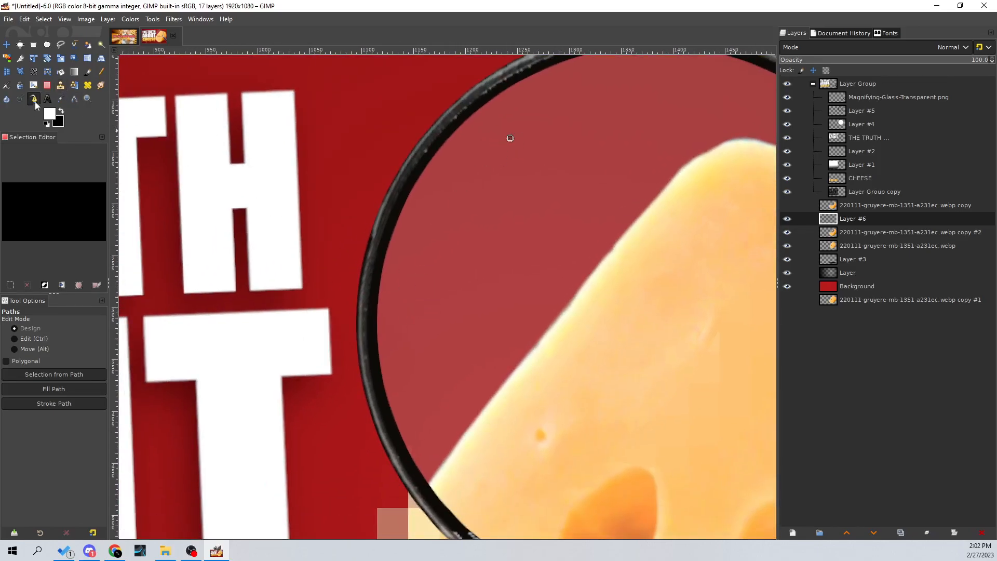
pyautogui.moveTo(424, 294); pyautogui.dragTo(407, 396)
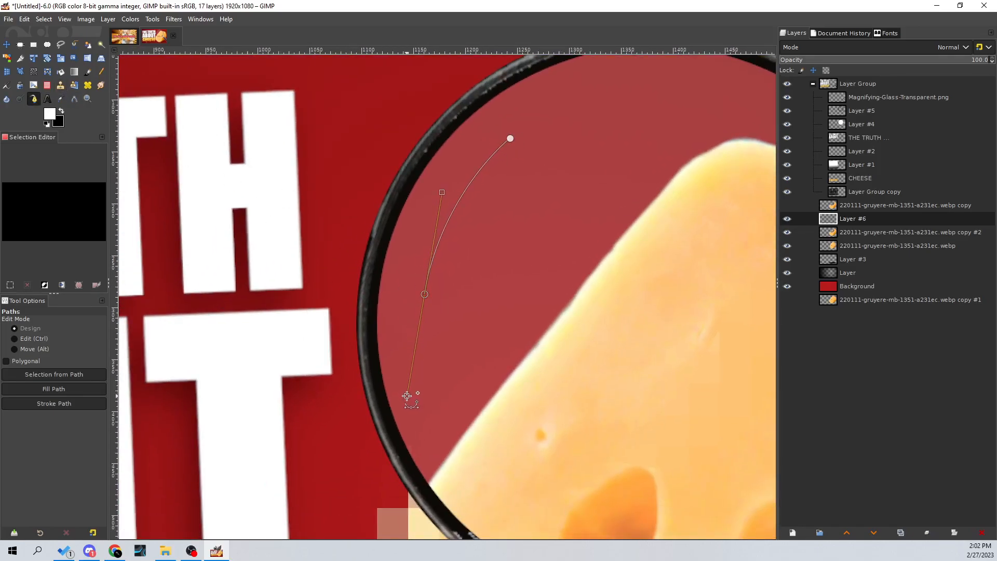
pyautogui.click(73, 405)
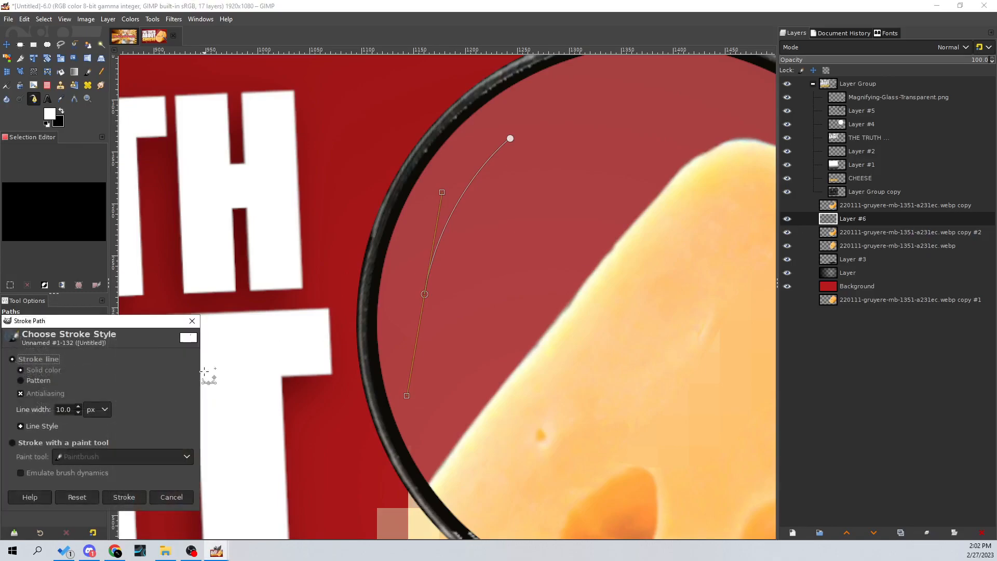
pyautogui.click(123, 497)
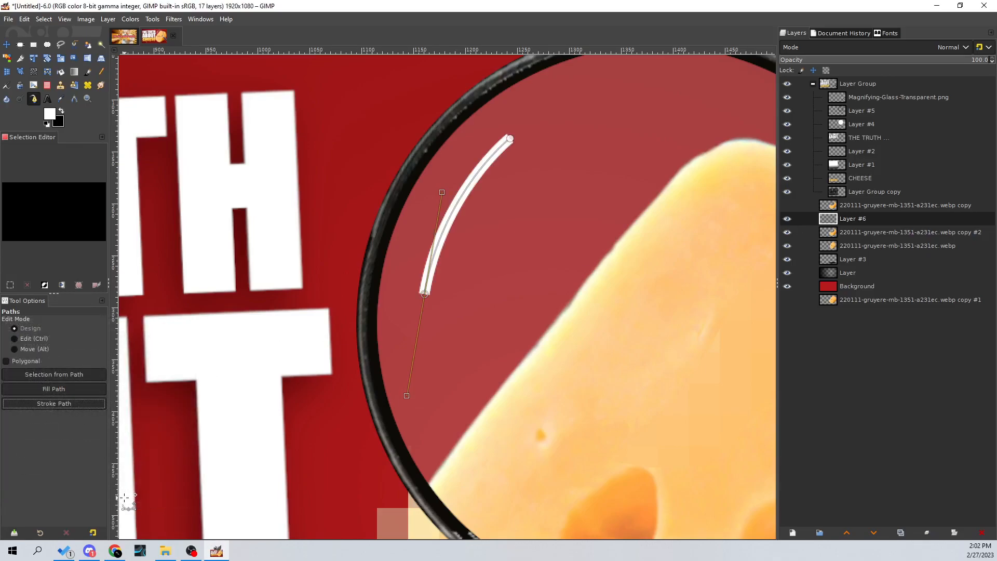
# Step: Move the white curved highlight slightly closer to the left rim of the lens
pyautogui.scroll(-1, 549, 192)
pyautogui.scroll(-1, 549, 190)
pyautogui.moveTo(549, 190); pyautogui.dragTo(483, 211)
pyautogui.click(74, 72)
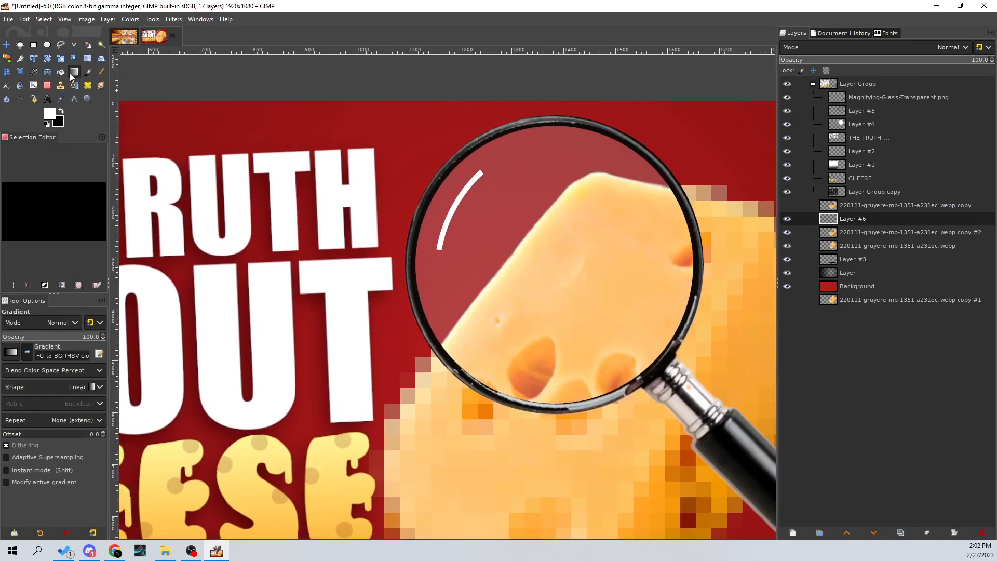
pyautogui.scroll(-2, 537, 199)
pyautogui.scroll(3, 524, 197)
pyautogui.press('m')
pyautogui.scroll(1, 488, 210)
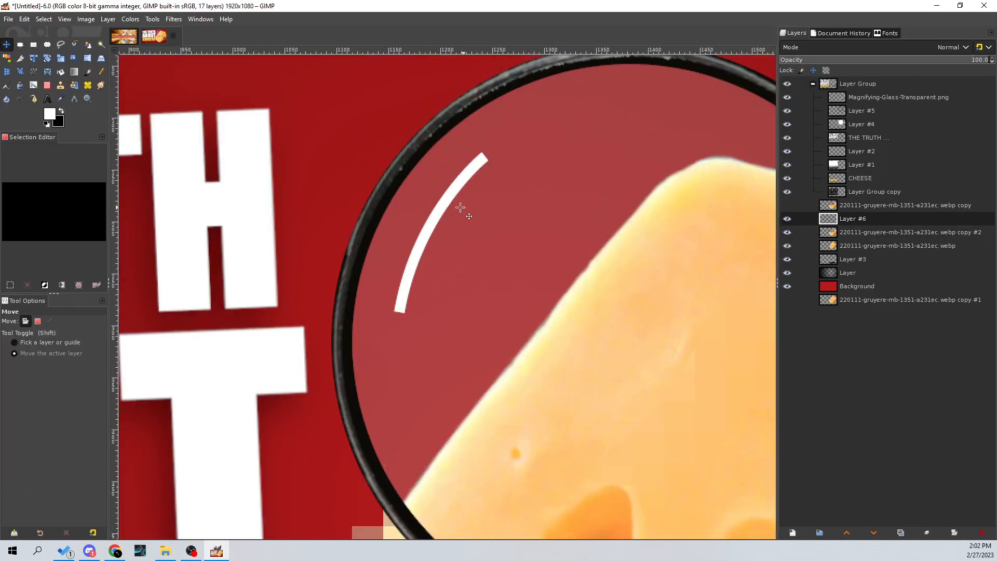
pyautogui.moveTo(463, 212); pyautogui.dragTo(455, 207)
# Step: Paint a white dot just beyond the upper end of the curved highlight with the Paintbrush at size 10
pyautogui.click(87, 71)
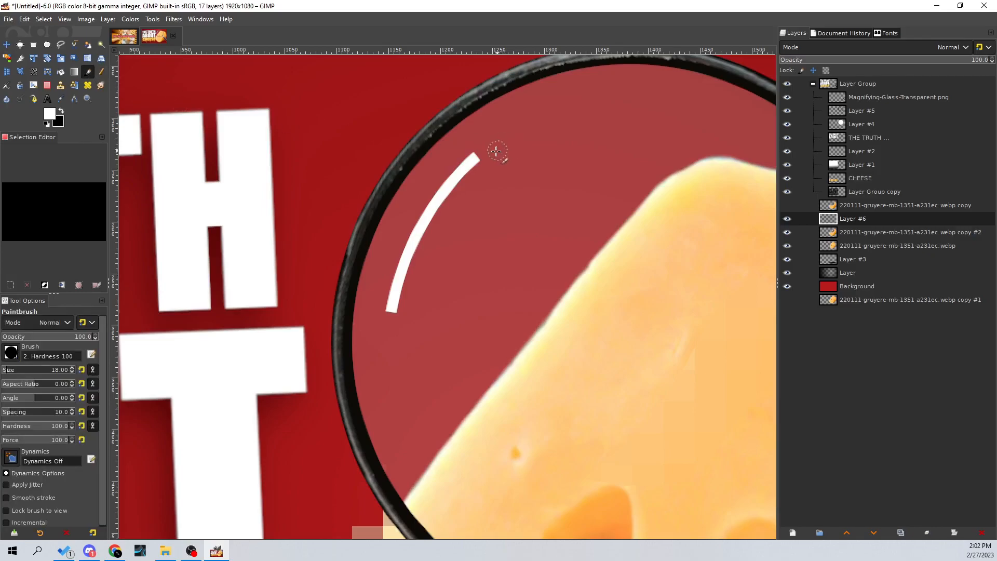
pyautogui.write('10')
pyautogui.press('Return')
pyautogui.scroll(-7, 579, 208)
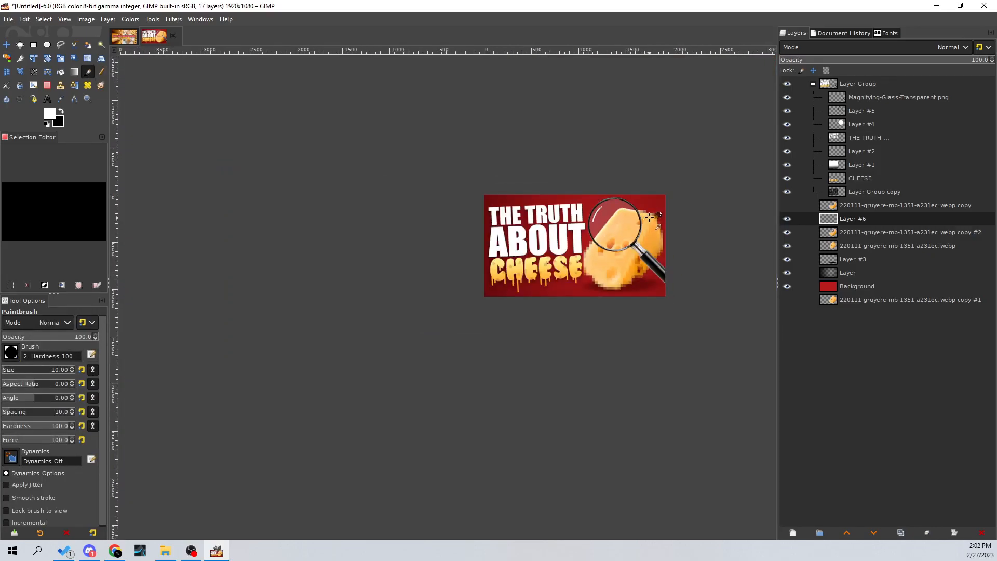
pyautogui.scroll(5, 637, 201)
# Step: Apply a Gaussian Blur of size 3.65 to the lens highlight layer
pyautogui.click(6, 45)
pyautogui.scroll(2, 459, 263)
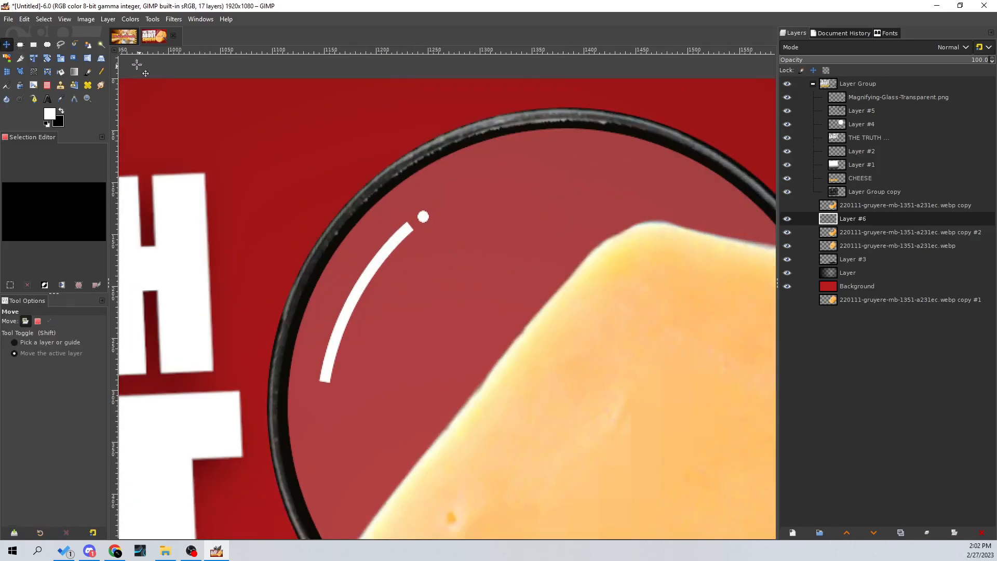
pyautogui.click(173, 18)
pyautogui.moveTo(210, 92)
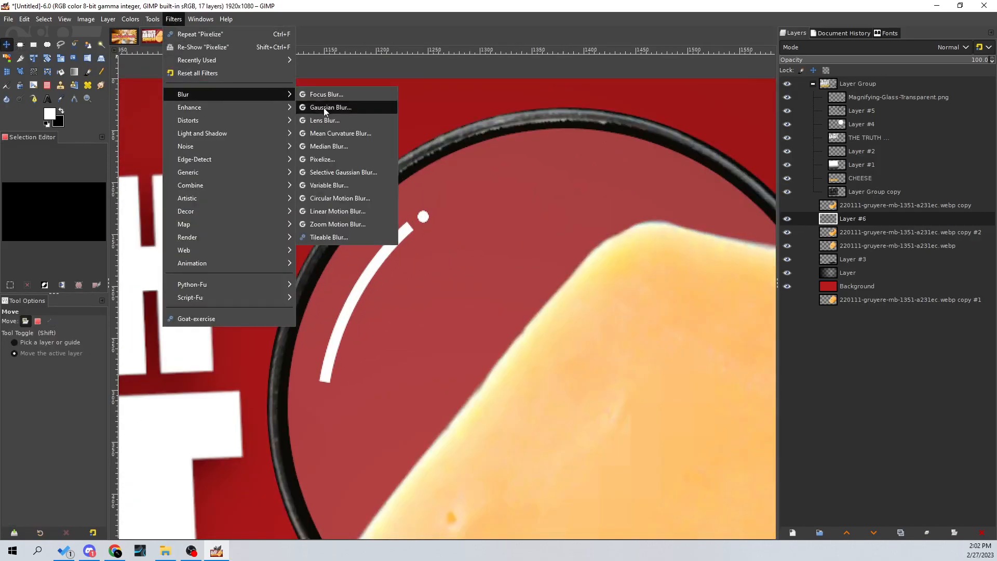
pyautogui.click(323, 107)
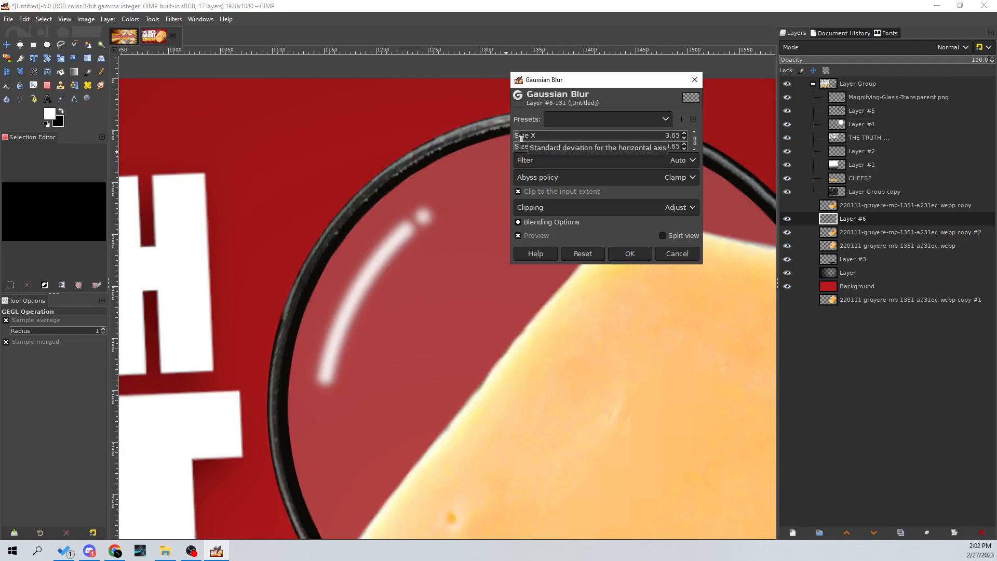
pyautogui.click(643, 257)
# Step: Lower the highlight layer's opacity to 73 and, after trying Overlay, set its blend mode to Grain merge
pyautogui.press('m')
pyautogui.moveTo(861, 66); pyautogui.dragTo(933, 62)
pyautogui.click(857, 47)
pyautogui.click(850, 252)
pyautogui.click(930, 46)
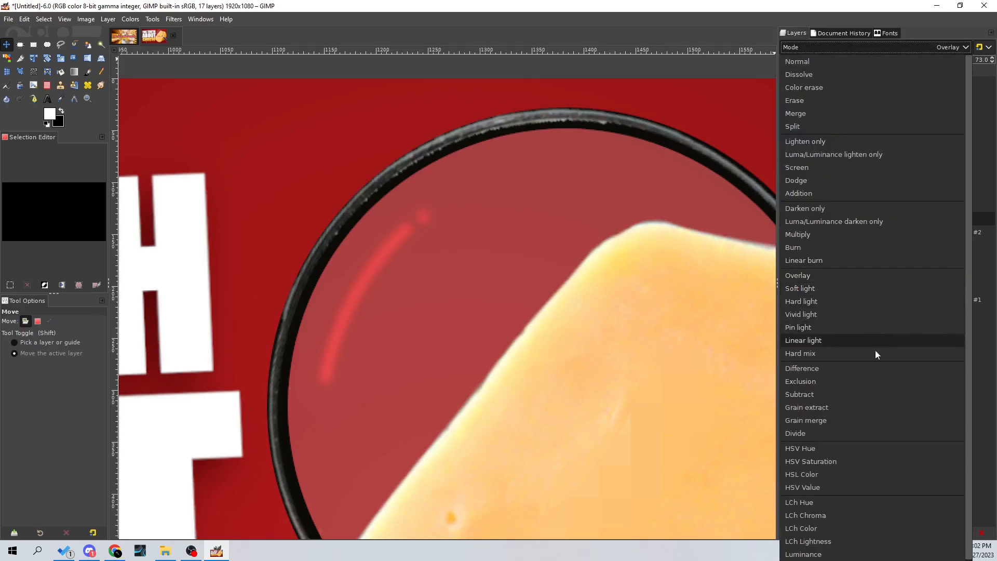
pyautogui.click(862, 419)
# Step: Nudge the lens highlight slightly up and to the right, and check the result at thumbnail size
pyautogui.scroll(-8, 425, 252)
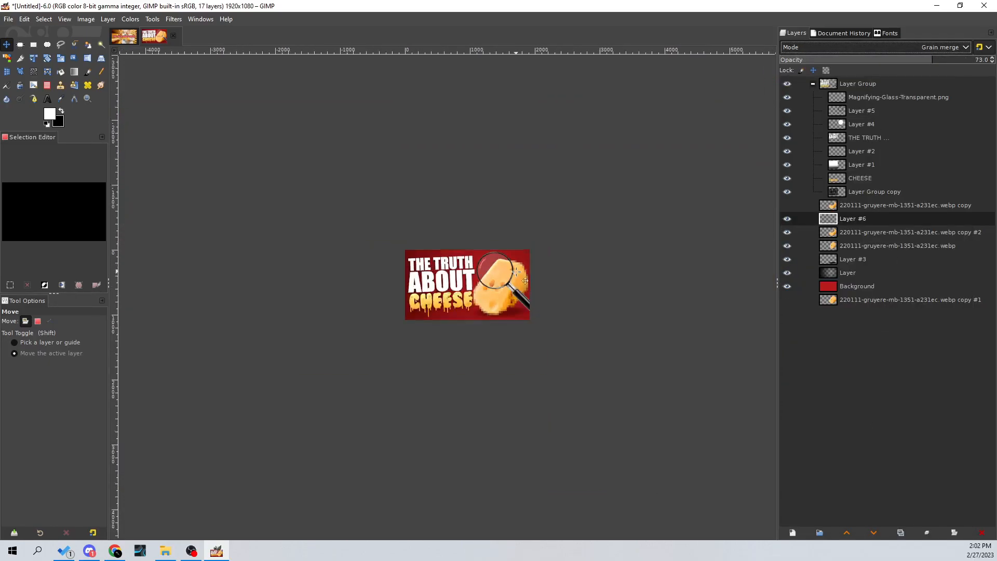
pyautogui.scroll(6, 512, 270)
pyautogui.scroll(1, 343, 228)
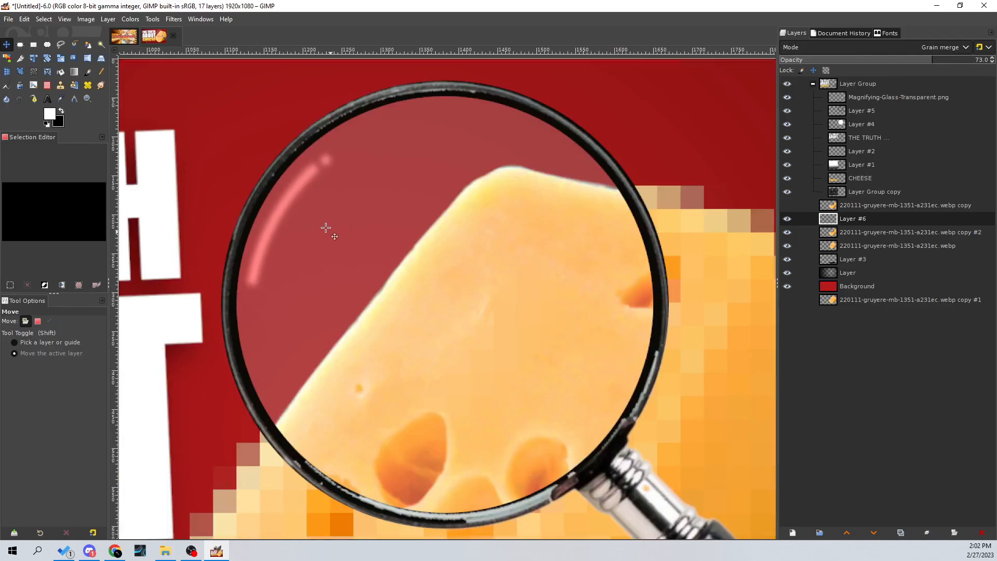
pyautogui.moveTo(335, 218); pyautogui.dragTo(334, 222)
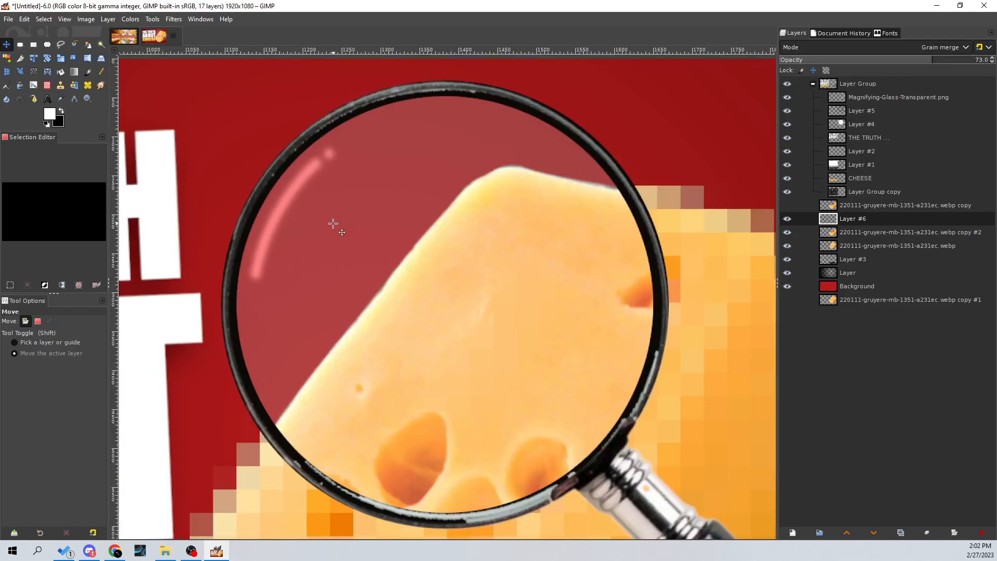
pyautogui.scroll(-8, 333, 223)
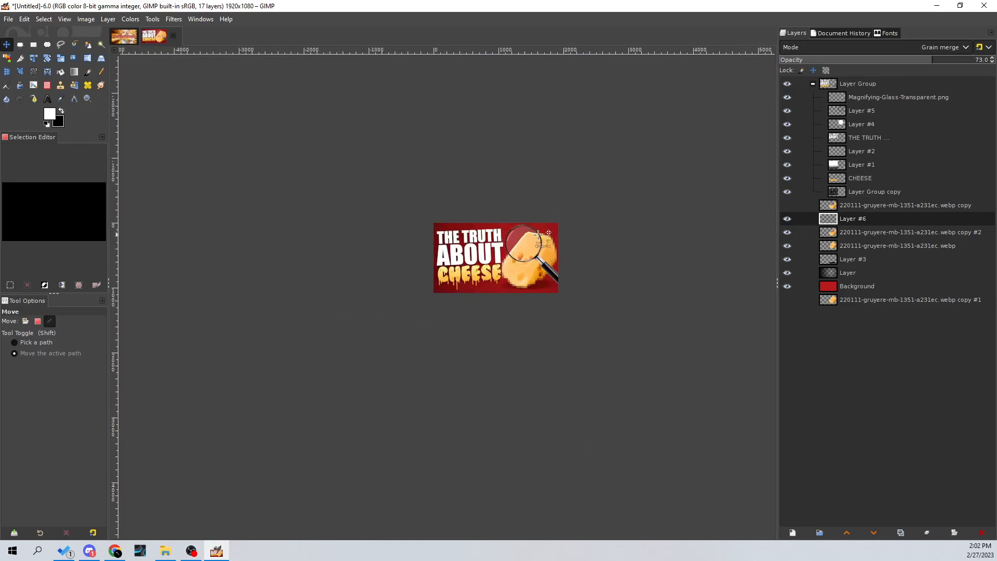
# Step: Delete the lens highlight layer
pyautogui.click(982, 532)
pyautogui.scroll(2, 580, 247)
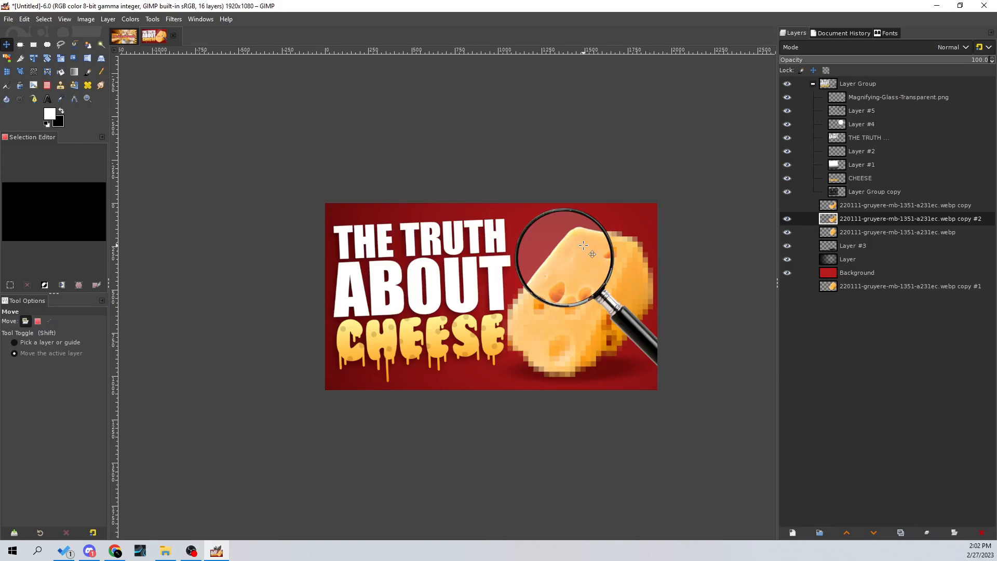
pyautogui.scroll(1, 762, 206)
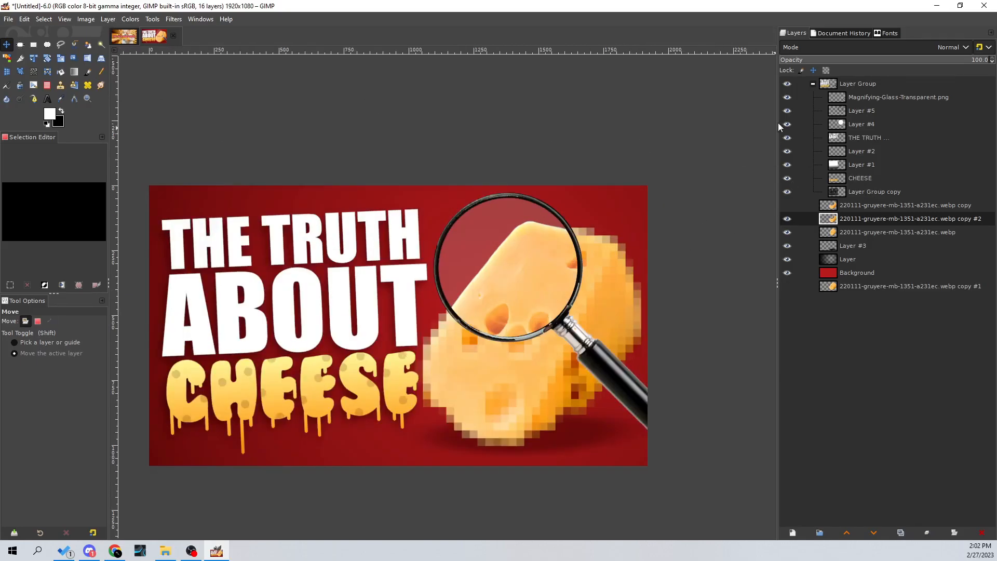
# Step: Merge the magnifying glass layer down into Layer #5 and toggle its visibility to check the merge
pyautogui.rightClick(868, 92)
pyautogui.click(898, 225)
pyautogui.click(787, 97)
pyautogui.click(787, 97)
# Step: Duplicate the merged magnifying glass layer and turn the copy black with Colorize at lightness -1
pyautogui.rightClick(855, 99)
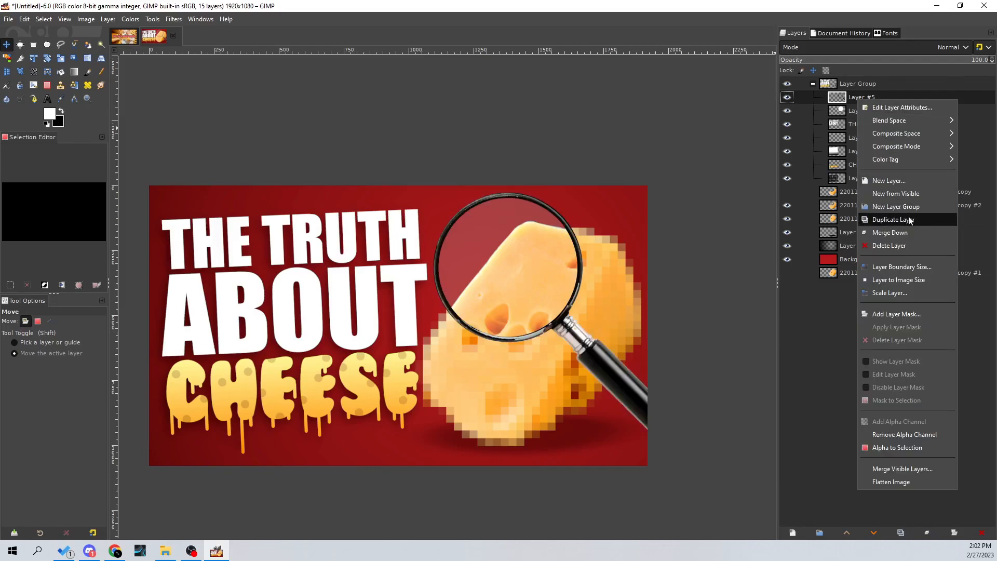
pyautogui.click(912, 219)
pyautogui.scroll(1, 607, 297)
pyautogui.click(128, 20)
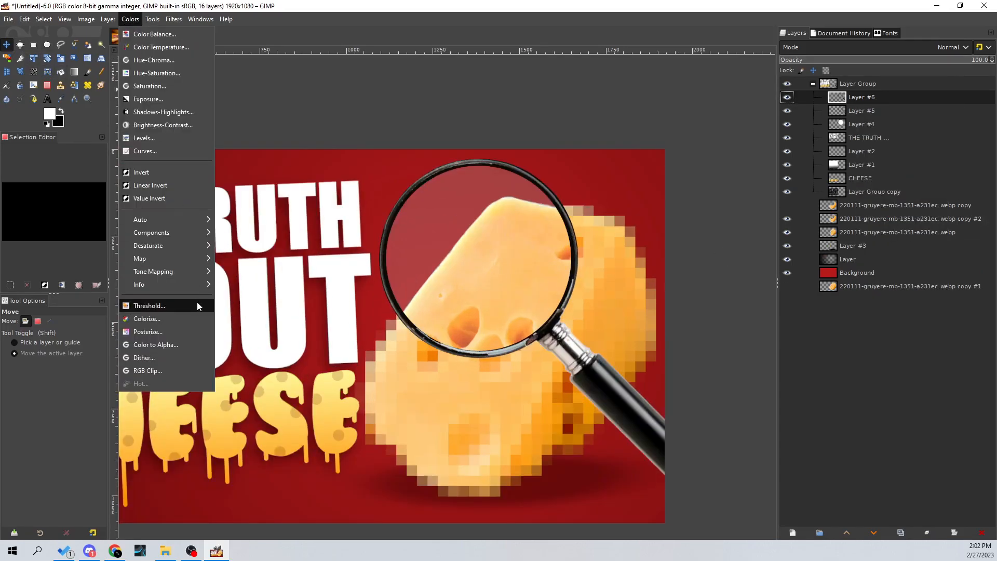
pyautogui.click(201, 315)
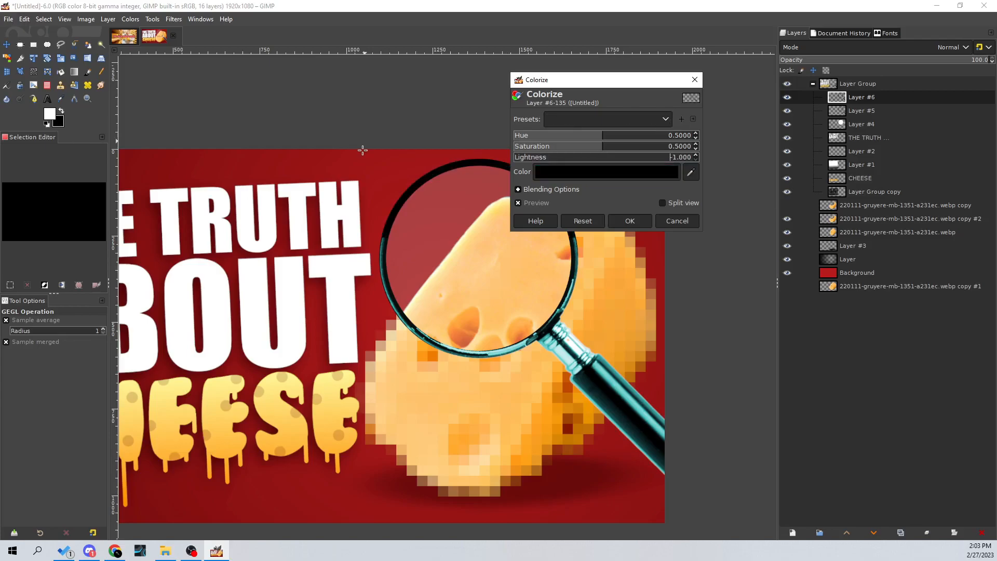
# Step: Offset the black copy slightly downward and place it beneath the original magnifying glass layer as a shadow
pyautogui.click(6, 46)
pyautogui.moveTo(581, 364); pyautogui.dragTo(579, 370)
pyautogui.moveTo(855, 99); pyautogui.dragTo(856, 115)
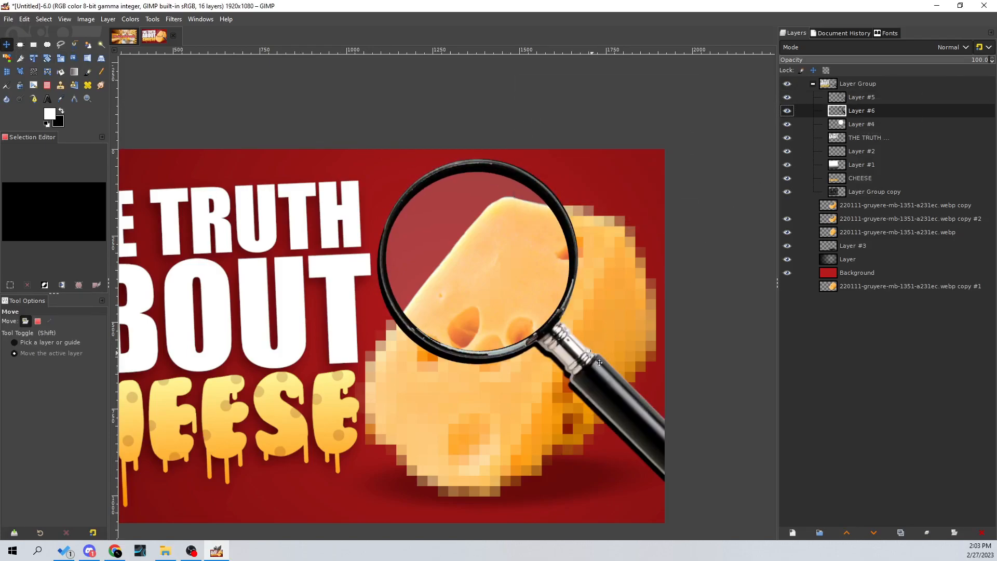
# Step: Apply a Gaussian Blur of size 1.50 to the magnifying glass shadow and lower its opacity to 68.1
pyautogui.scroll(1, 584, 366)
pyautogui.click(108, 18)
pyautogui.click(108, 19)
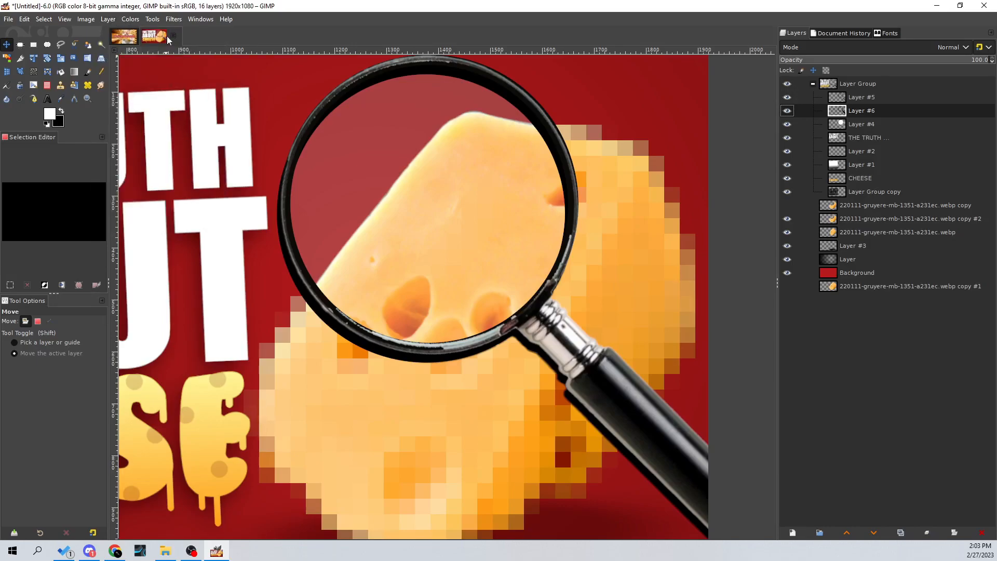
pyautogui.click(173, 19)
pyautogui.moveTo(217, 97)
pyautogui.click(330, 107)
pyautogui.scroll(-1, 474, 242)
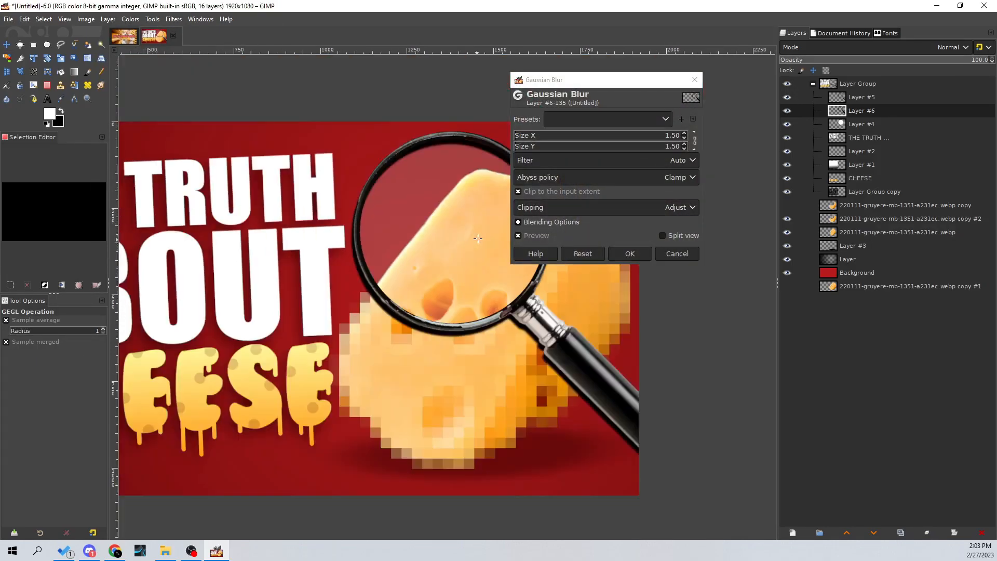
pyautogui.click(630, 252)
pyautogui.click(920, 61)
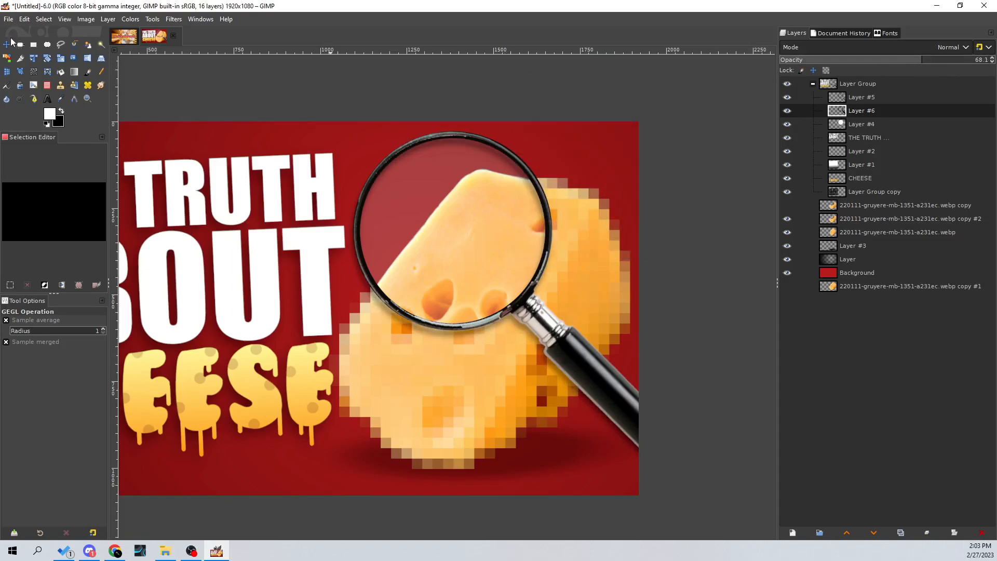
# Step: Examine the thumbnail at several zoom levels and compare it with the cheese factory thumbnail in the other open image
pyautogui.click(7, 44)
pyautogui.scroll(1, 519, 301)
pyautogui.scroll(-4, 570, 285)
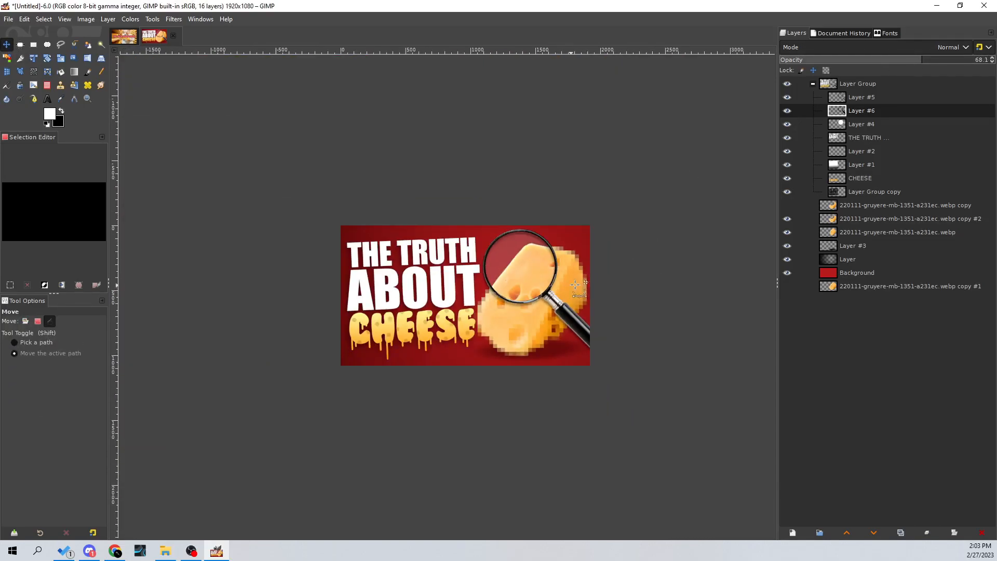
pyautogui.scroll(-1, 595, 267)
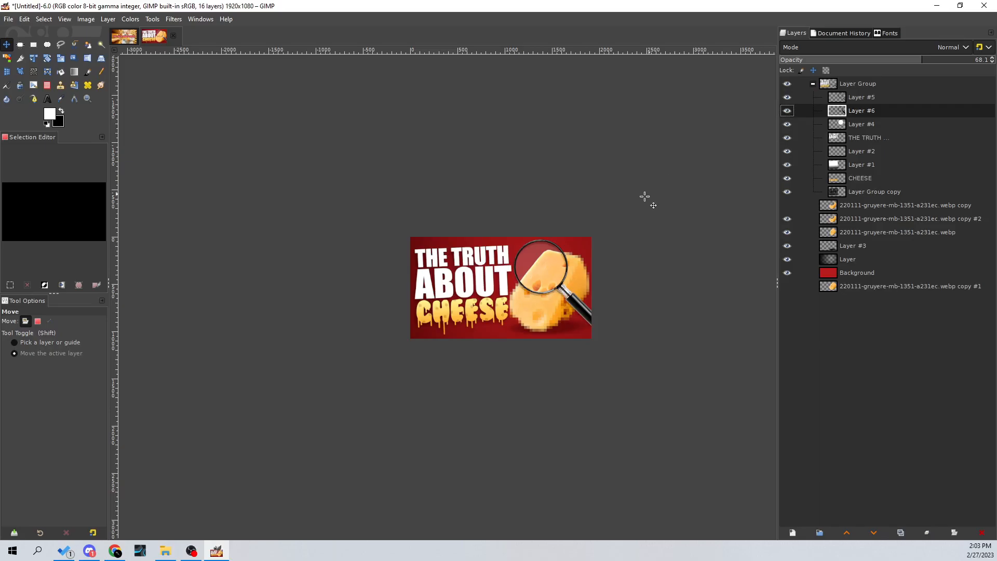
pyautogui.scroll(-2, 675, 176)
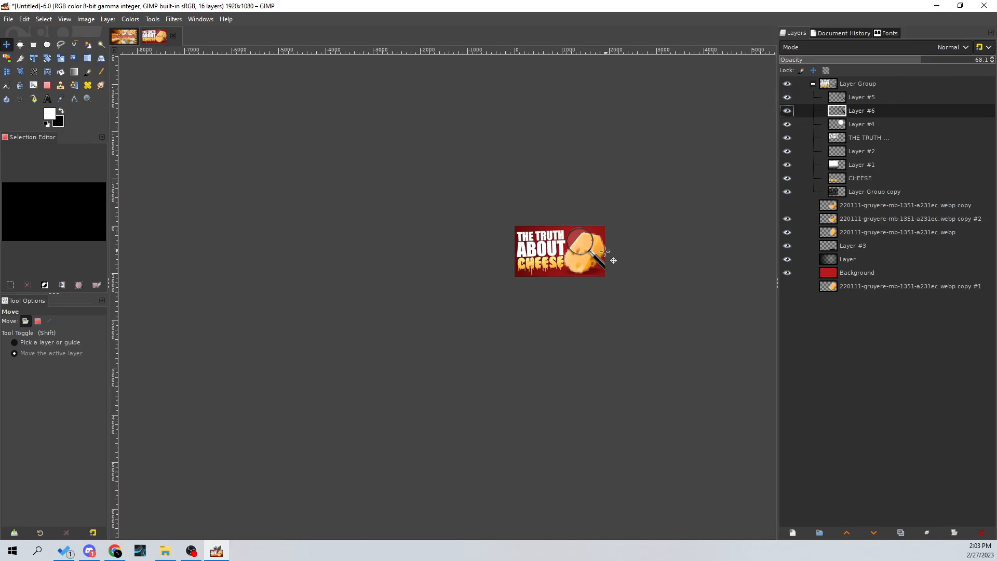
pyautogui.scroll(4, 610, 248)
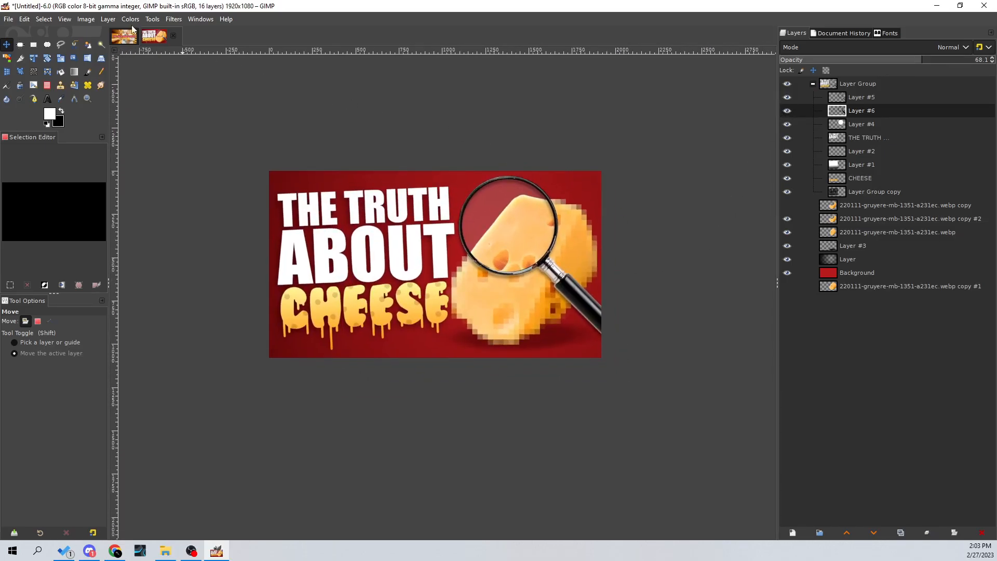
pyautogui.click(124, 36)
pyautogui.scroll(-3, 262, 155)
pyautogui.scroll(1, 261, 154)
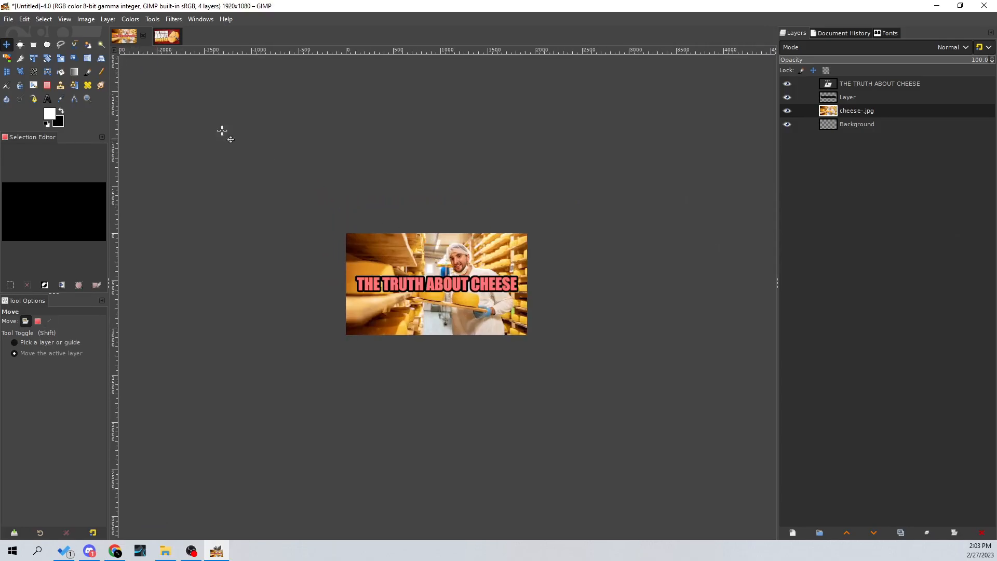
pyautogui.click(167, 36)
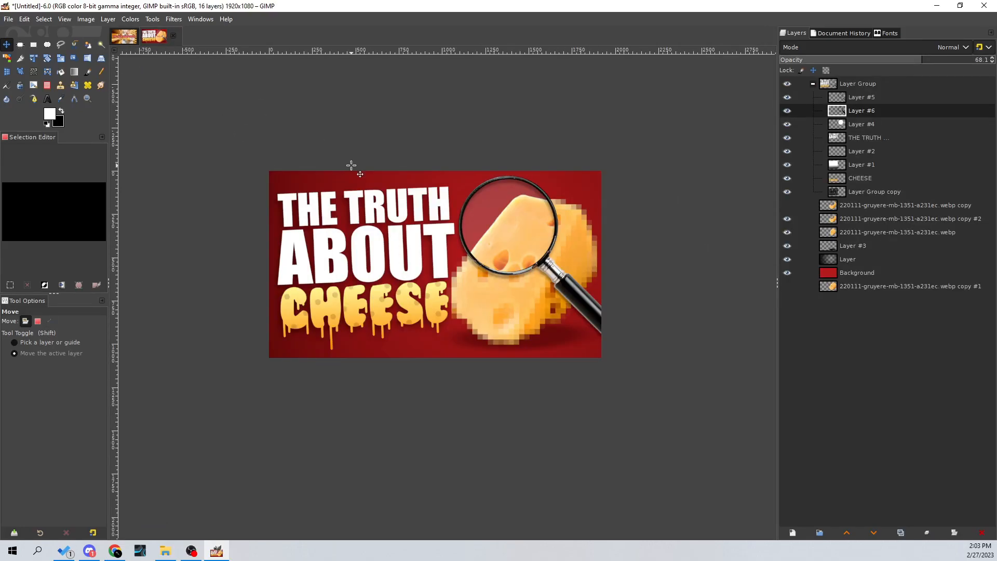
pyautogui.scroll(-1, 351, 165)
pyautogui.click(131, 38)
pyautogui.click(169, 42)
pyautogui.scroll(-1, 383, 161)
# Step: Center both open images in the window and compare the two thumbnails in the same position
pyautogui.click(67, 21)
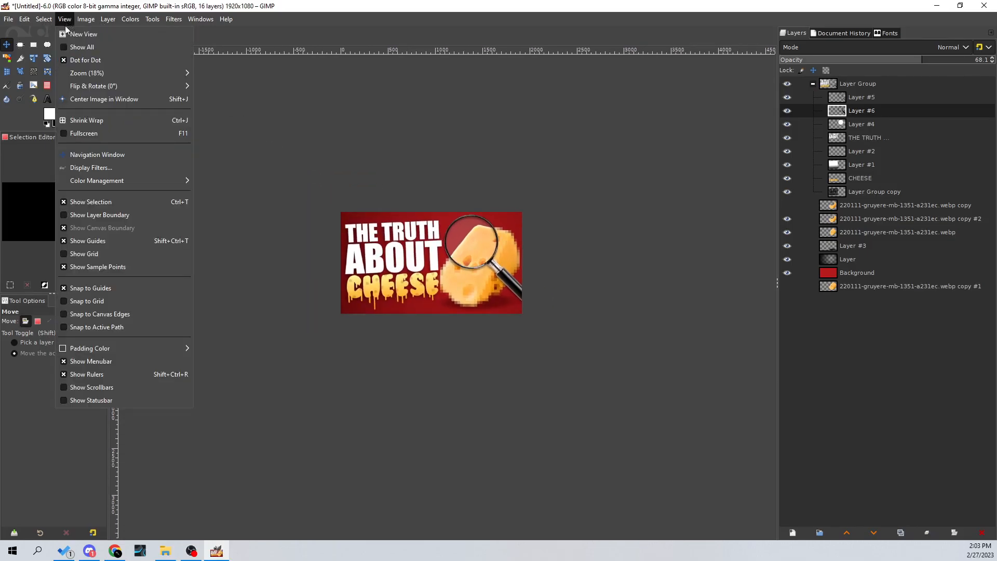
pyautogui.click(121, 98)
pyautogui.click(127, 41)
pyautogui.click(67, 21)
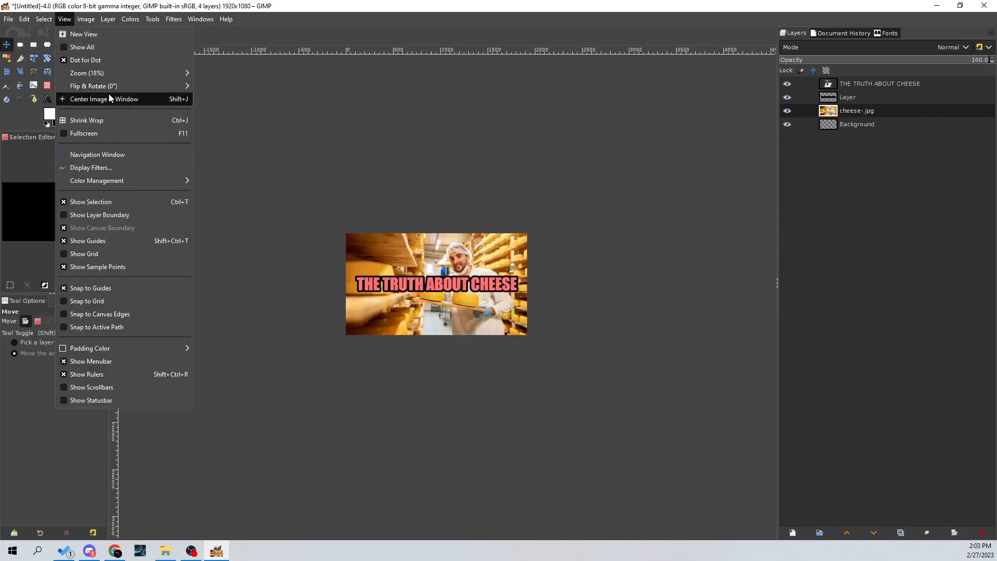
pyautogui.click(121, 98)
pyautogui.click(170, 38)
pyautogui.click(126, 42)
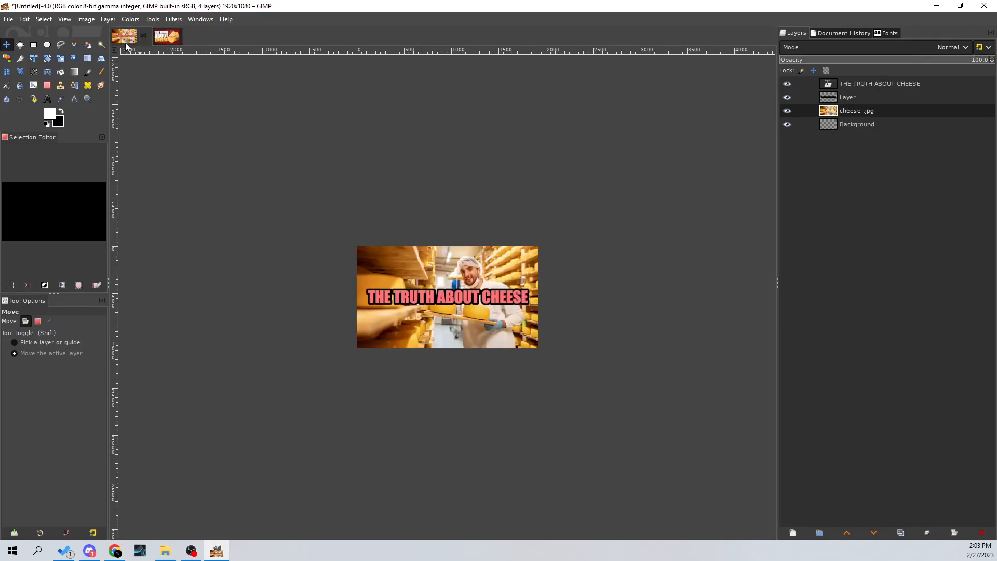
pyautogui.click(168, 37)
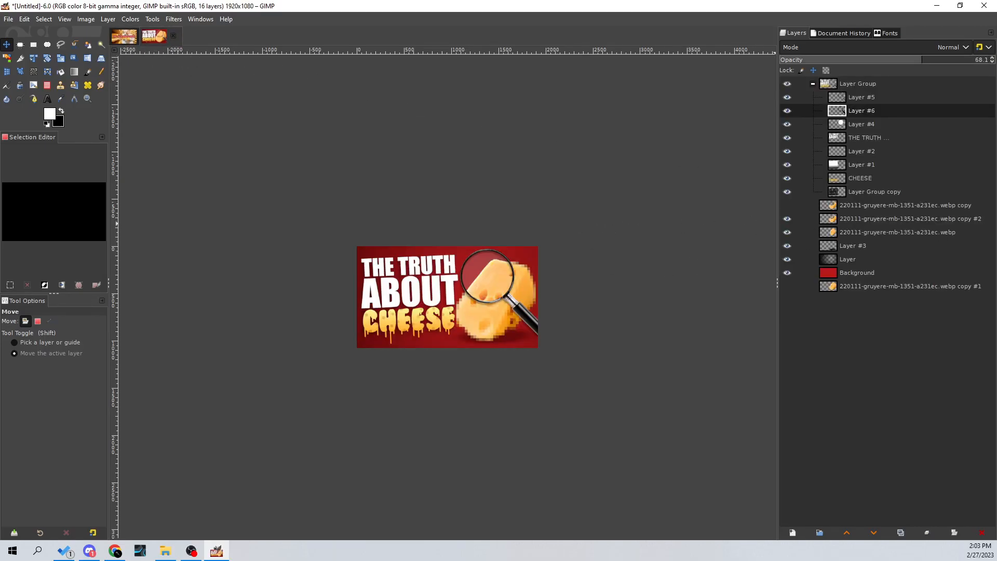
# Step: Bring the cheese-.jpg photo into the magnifying glass thumbnail and scale it up to cover the canvas
pyautogui.moveTo(458, 243); pyautogui.dragTo(458, 243)
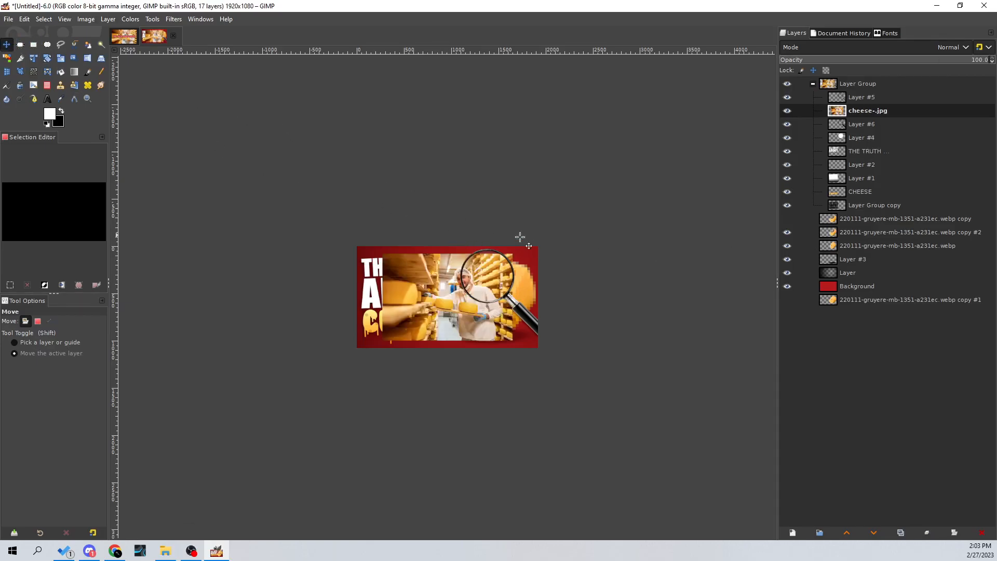
pyautogui.hotkey('shift', 's')
pyautogui.click(312, 134)
pyautogui.click(762, 128)
# Step: Move the cheese-.jpg layer directly above Background and set its blend mode to Overlay
pyautogui.moveTo(885, 108); pyautogui.dragTo(906, 283)
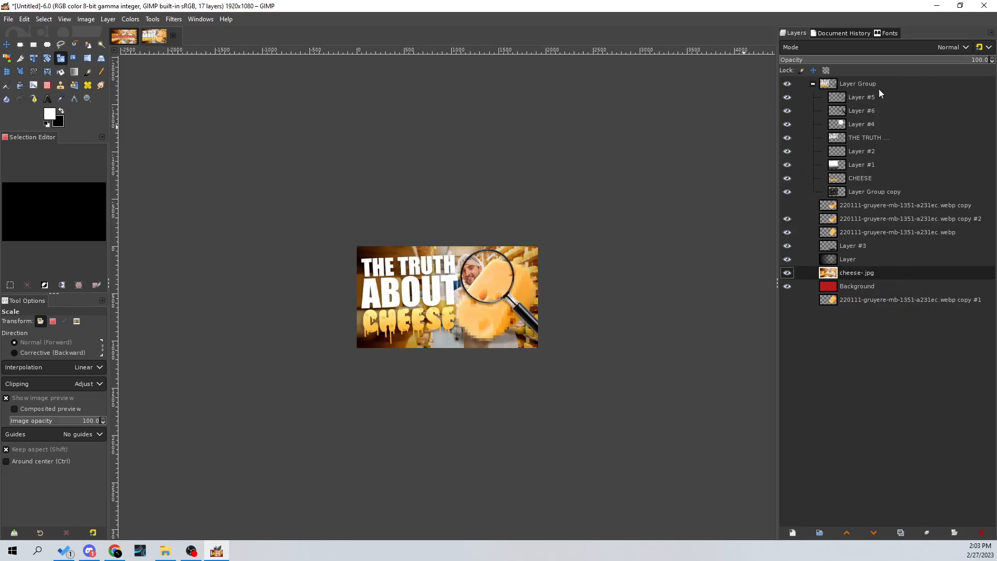
pyautogui.click(865, 47)
pyautogui.click(845, 279)
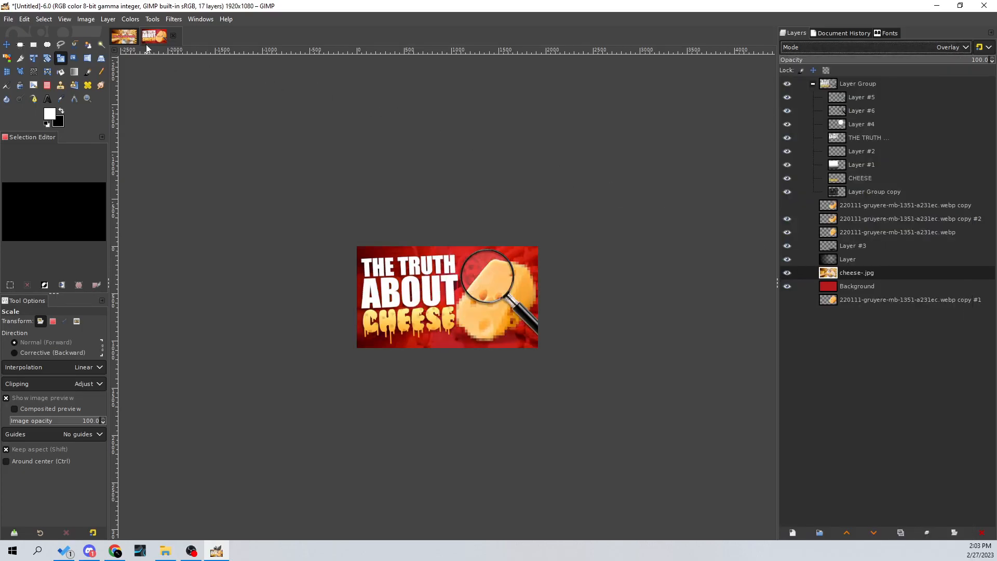
# Step: Desaturate the cheese-.jpg layer completely with Hue-Saturation at saturation -100
pyautogui.click(130, 18)
pyautogui.click(165, 74)
pyautogui.moveTo(595, 279); pyautogui.dragTo(434, 277)
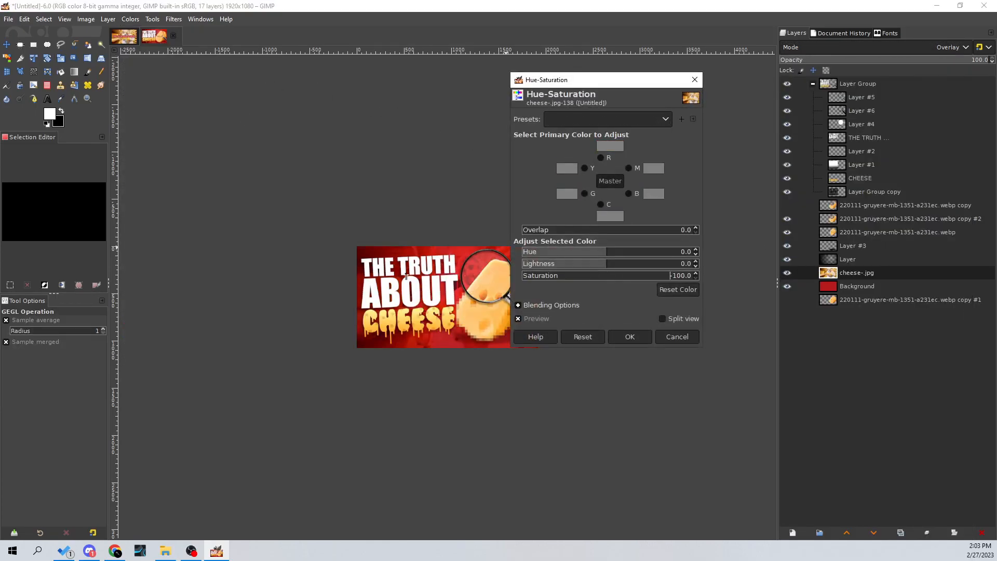
pyautogui.click(638, 335)
# Step: Scale the photo layer around its center to 4212 x 2803 px and shift it up and to the left
pyautogui.hotkey('shift', 's')
pyautogui.click(561, 267)
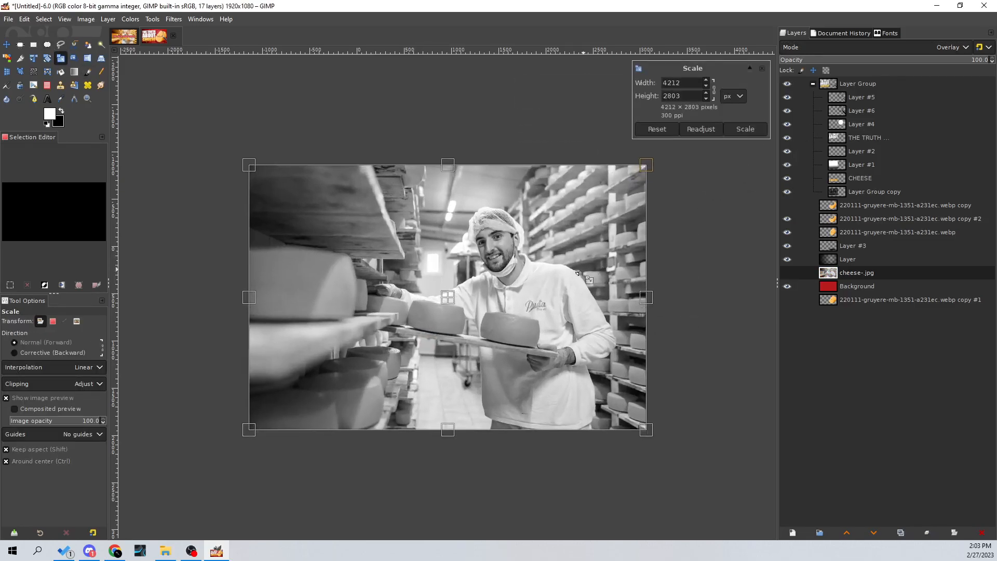
pyautogui.click(744, 129)
pyautogui.press('m')
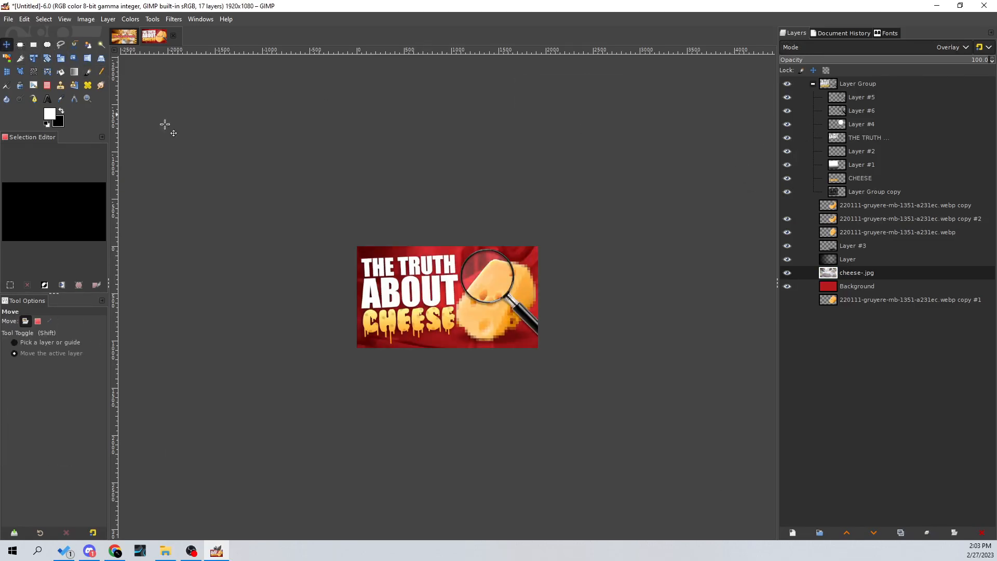
pyautogui.moveTo(499, 167); pyautogui.dragTo(470, 136)
# Step: Apply a Gaussian Blur of size 21.31 to the photo layer, shift it right, and toggle its visibility to check the effect
pyautogui.click(179, 22)
pyautogui.moveTo(208, 94)
pyautogui.click(342, 108)
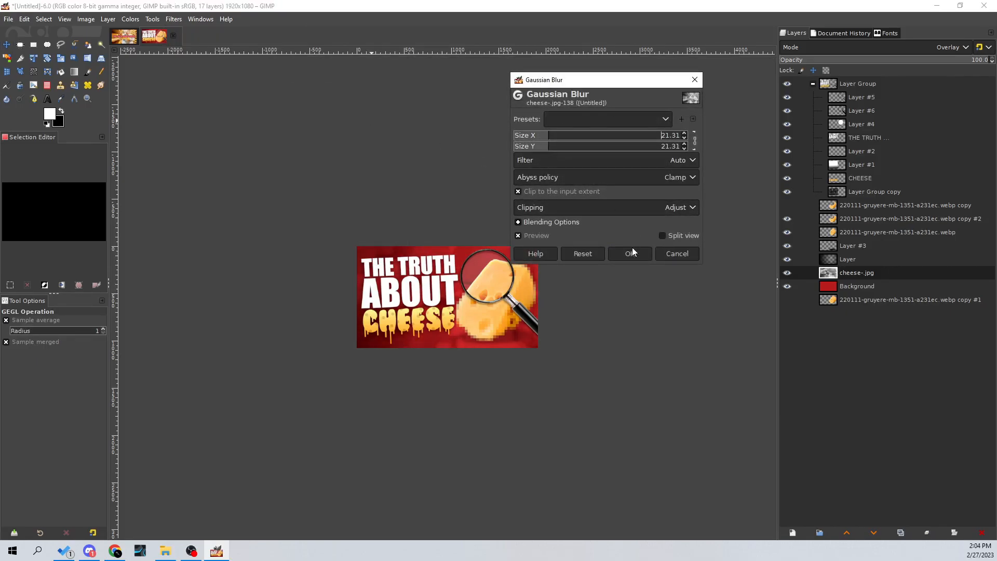
pyautogui.click(631, 252)
pyautogui.moveTo(306, 166); pyautogui.dragTo(343, 174)
pyautogui.click(788, 275)
pyautogui.click(787, 275)
pyautogui.rightClick(851, 276)
pyautogui.click(866, 124)
pyautogui.hotkey('ctrl', 'z')
# Step: Lower the background photo layer's opacity to 68.8 and toggle its visibility to compare
pyautogui.moveTo(883, 60); pyautogui.dragTo(921, 65)
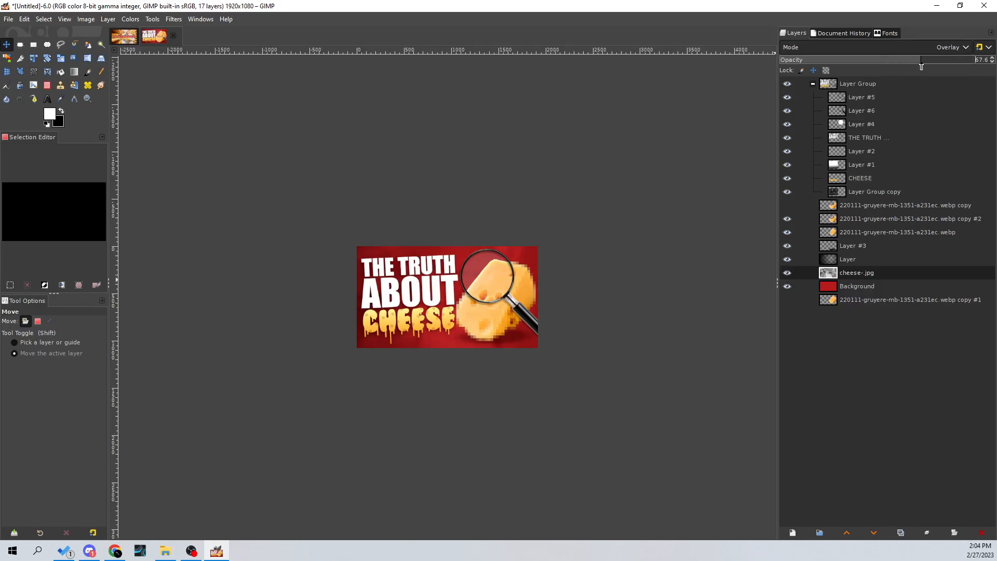
pyautogui.click(787, 274)
pyautogui.click(787, 273)
# Step: Darken the background photo by pulling the Value curve down in Curves, and compare the background with and without the layer
pyautogui.click(131, 19)
pyautogui.click(151, 152)
pyautogui.moveTo(644, 235); pyautogui.dragTo(652, 262)
pyautogui.click(639, 402)
pyautogui.click(787, 275)
pyautogui.click(786, 273)
pyautogui.click(786, 273)
pyautogui.click(787, 272)
pyautogui.click(786, 273)
pyautogui.click(787, 272)
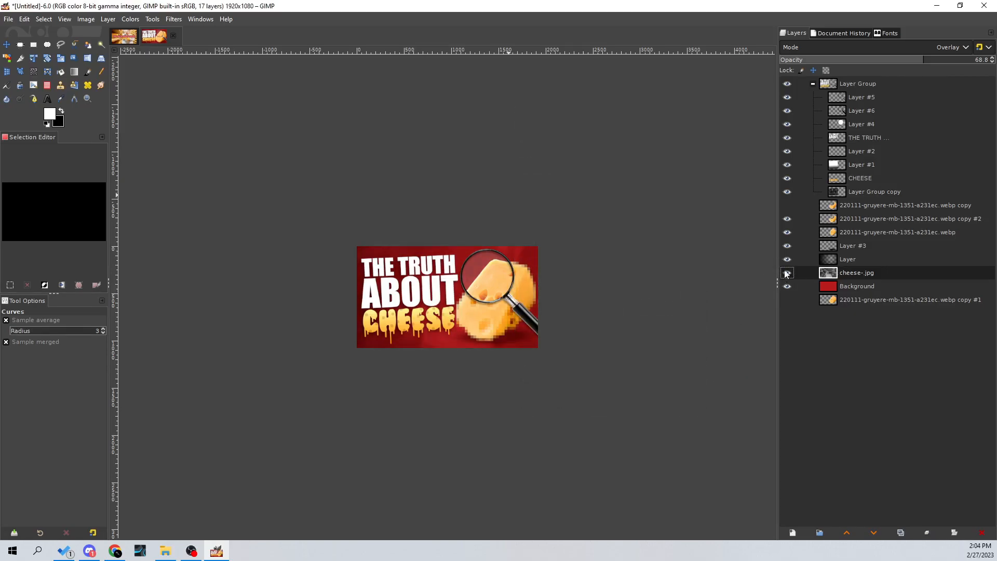
# Step: Shift the background photo to the left and compare the result with the cheese factory thumbnail
pyautogui.click(426, 184)
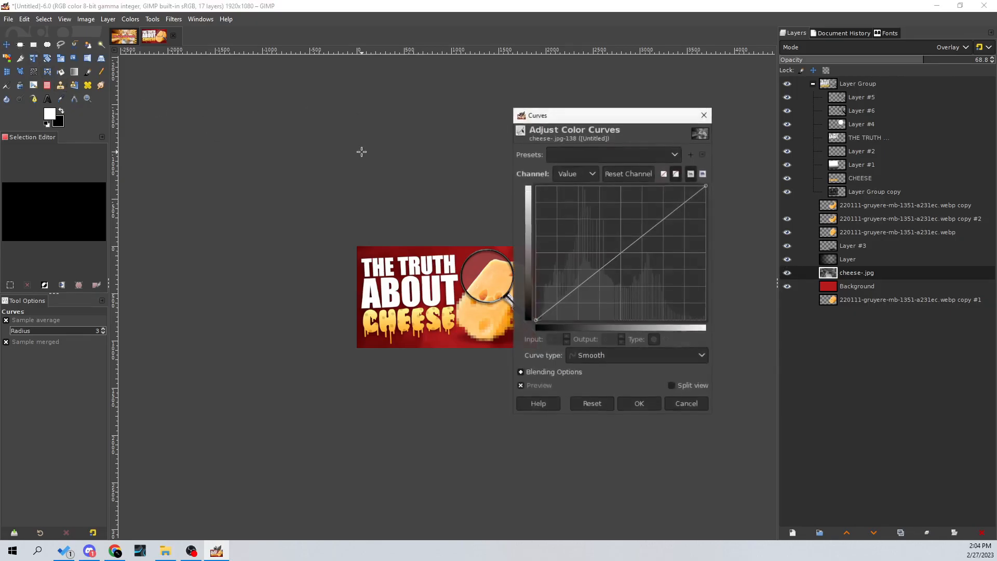
pyautogui.click(7, 44)
pyautogui.moveTo(410, 157); pyautogui.dragTo(369, 161)
pyautogui.click(123, 37)
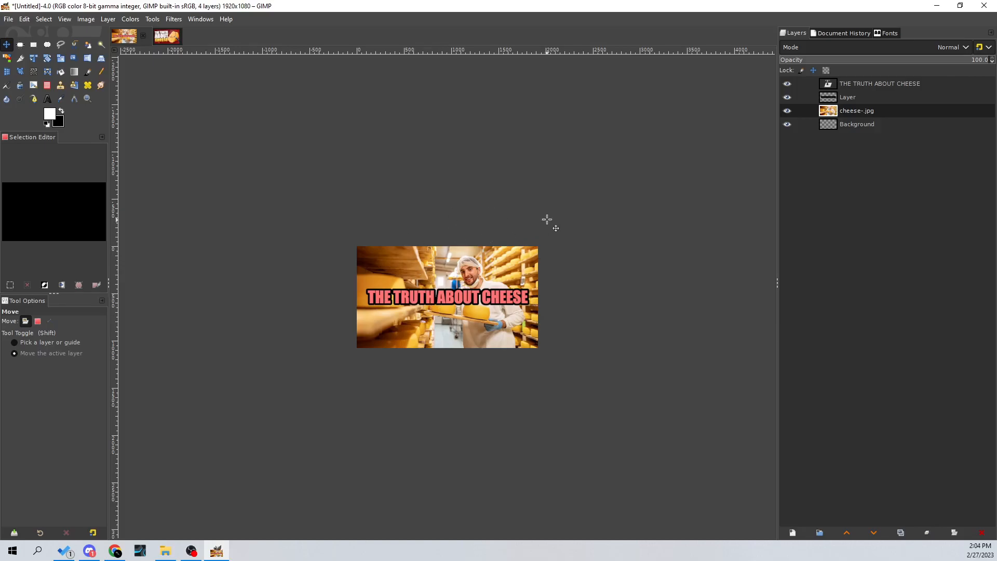
pyautogui.click(172, 45)
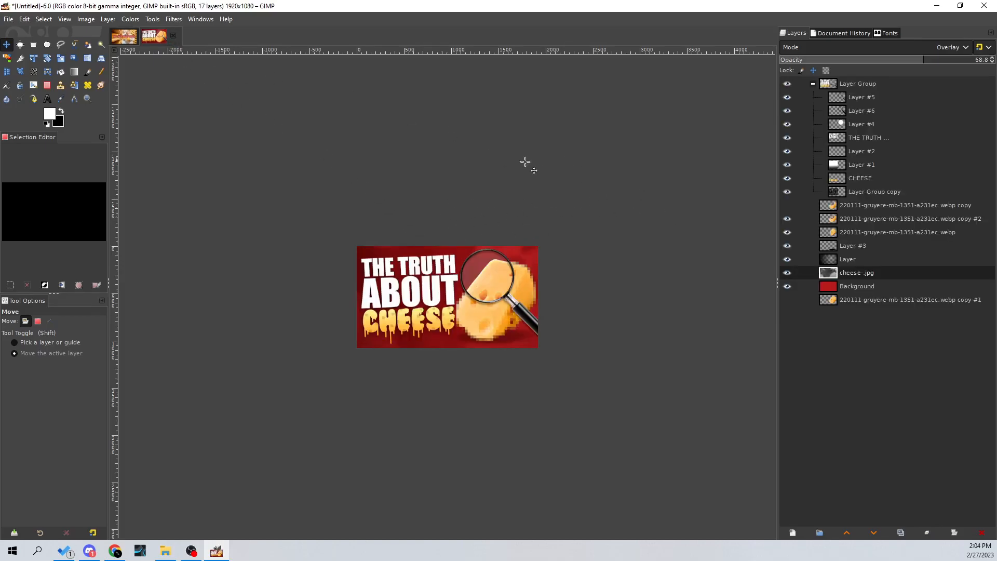
pyautogui.click(125, 36)
pyautogui.click(162, 40)
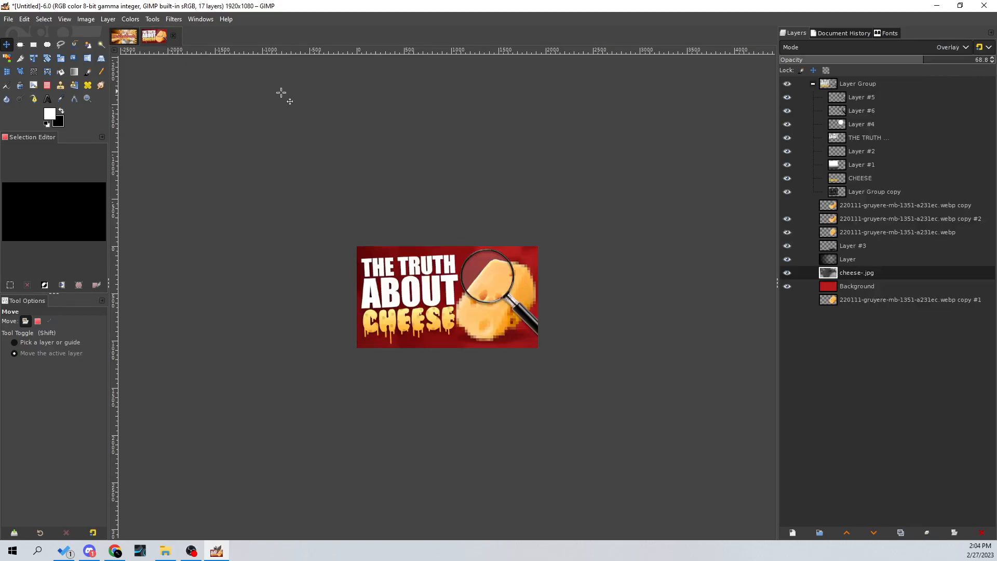